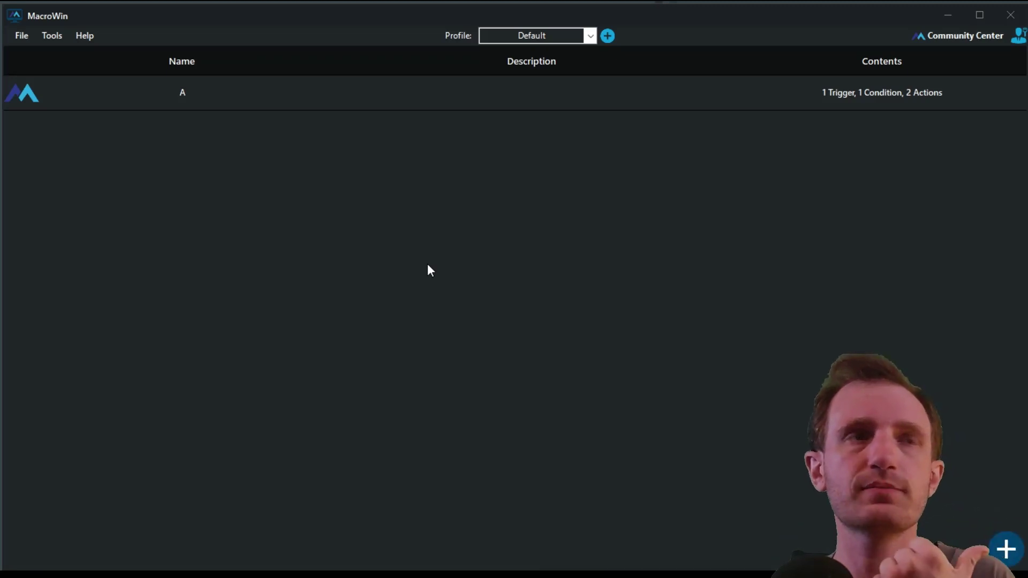
# - Create a new macro named "test 1" with the description "this is for YT"
pyautogui.click(1006, 551)
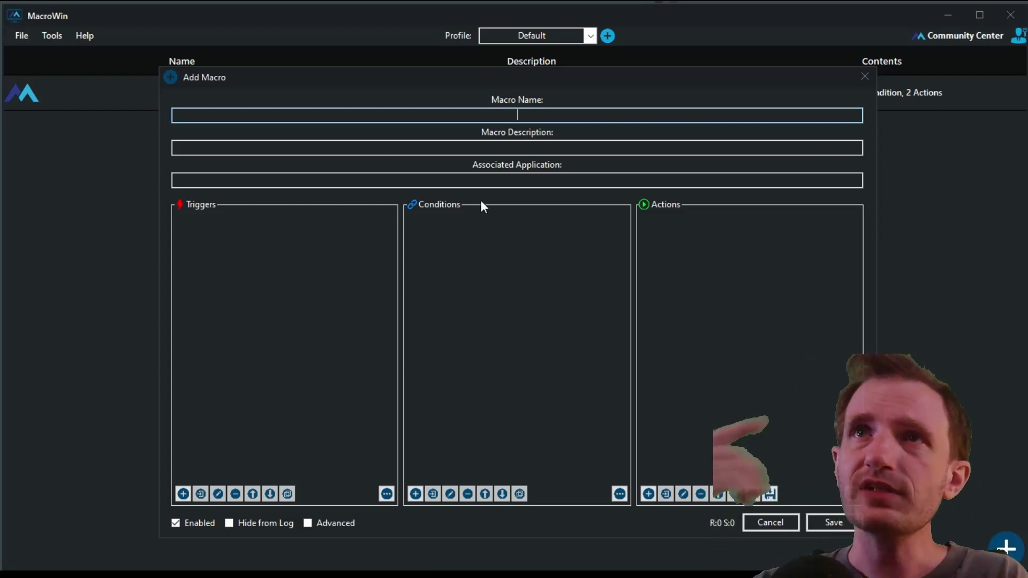
pyautogui.write('test 1')
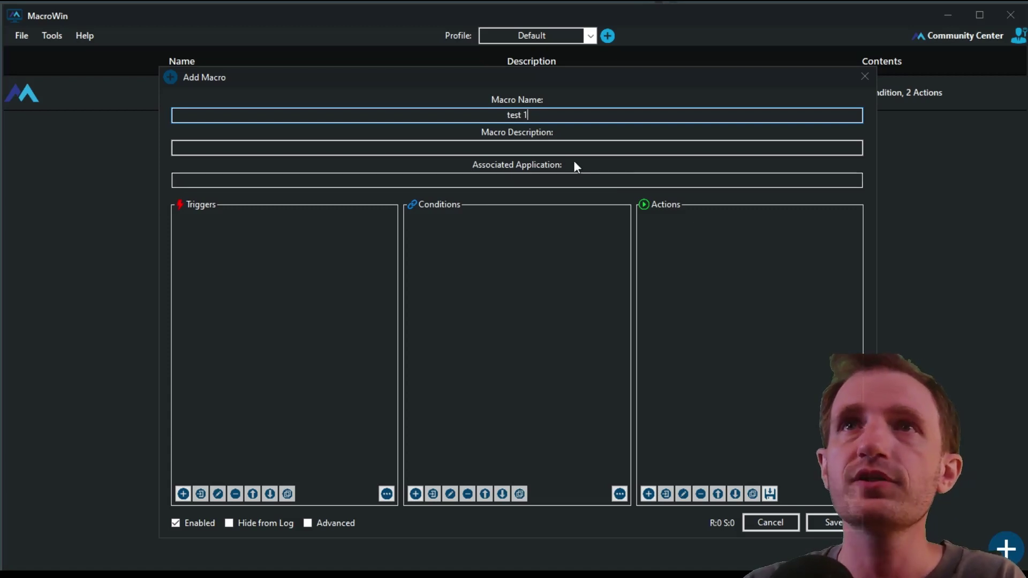
pyautogui.click(532, 148)
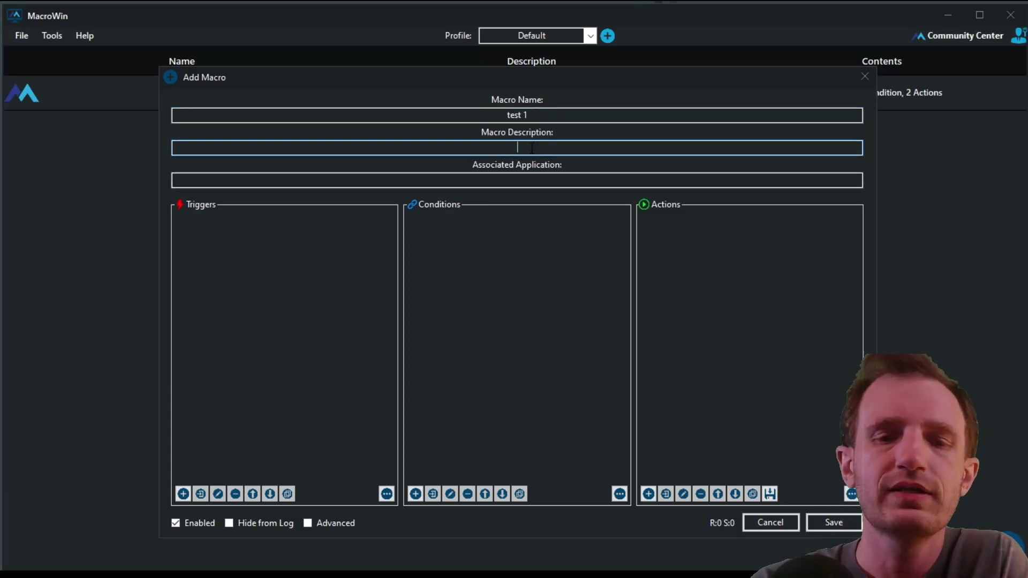
pyautogui.write('this is f')
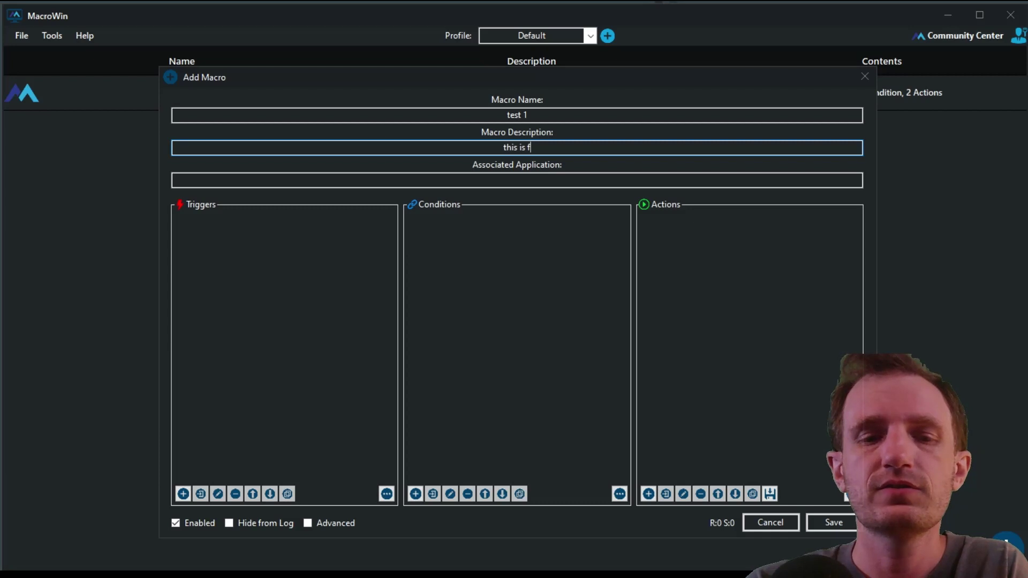
pyautogui.write('or YT')
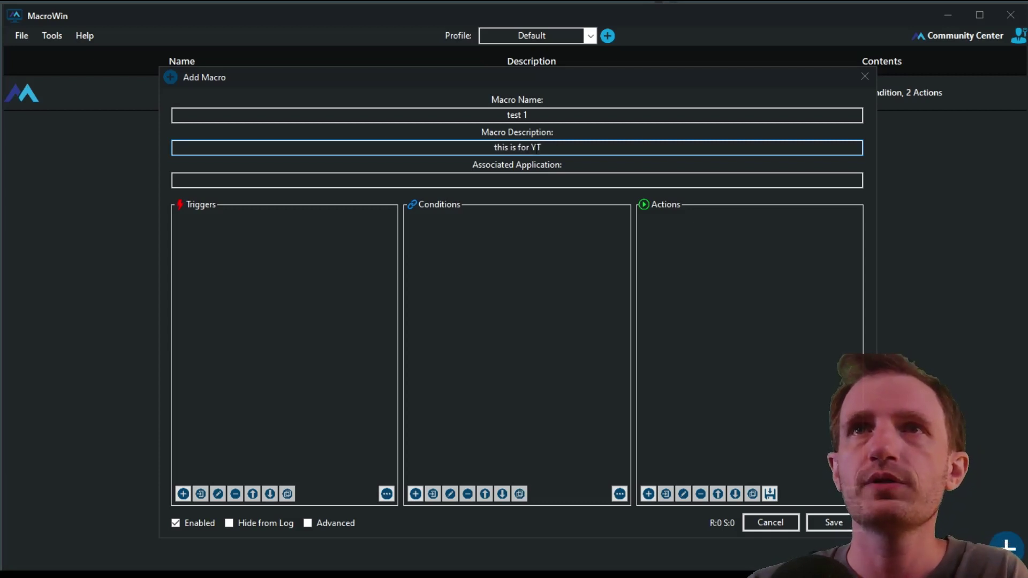
pyautogui.click(518, 180)
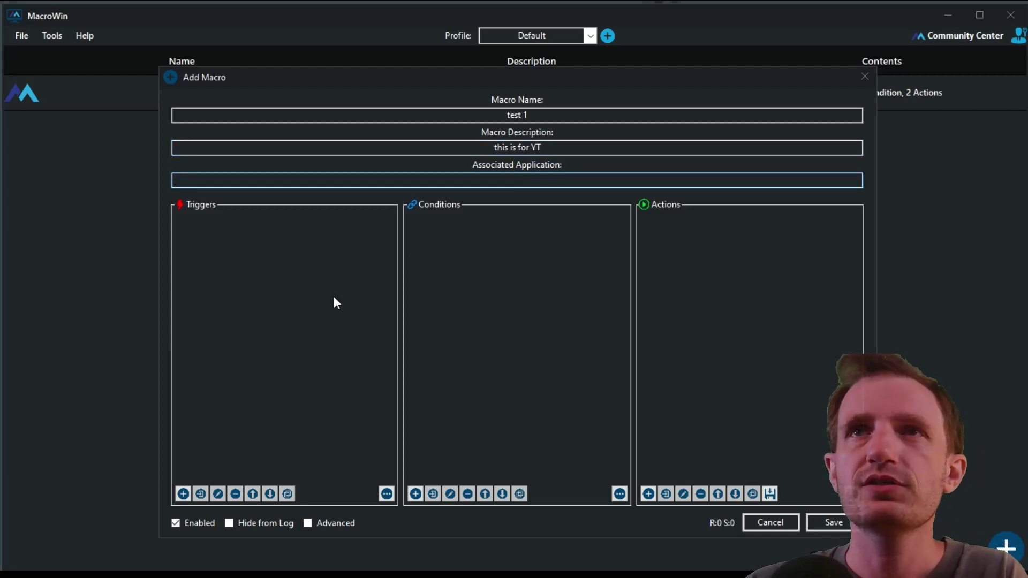
# - Add a Keyboard trigger to the macro with the hotkey F2, keeping direction Down, Trigger Once and Exclusive
pyautogui.click(183, 493)
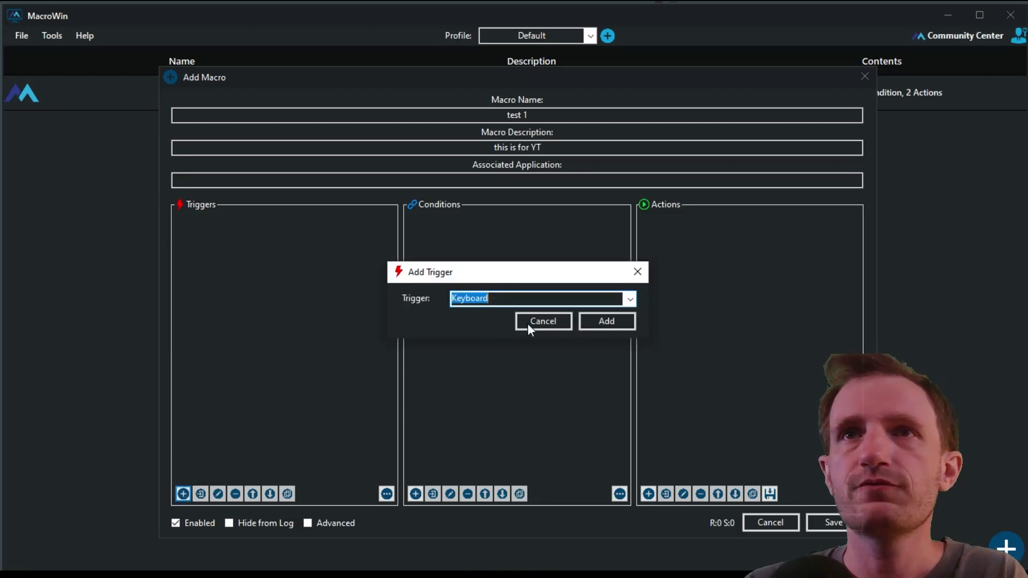
pyautogui.click(615, 327)
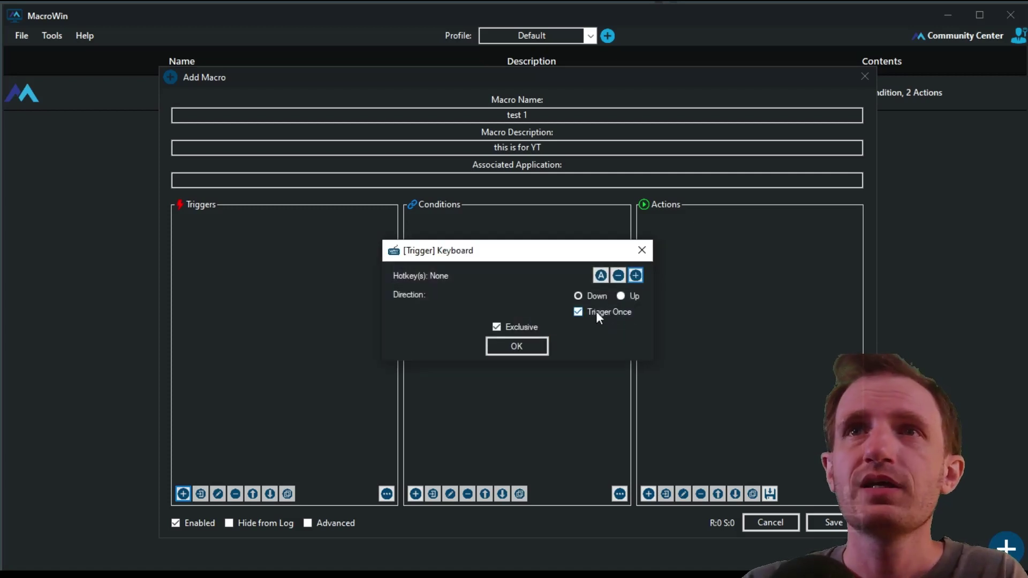
pyautogui.click(635, 276)
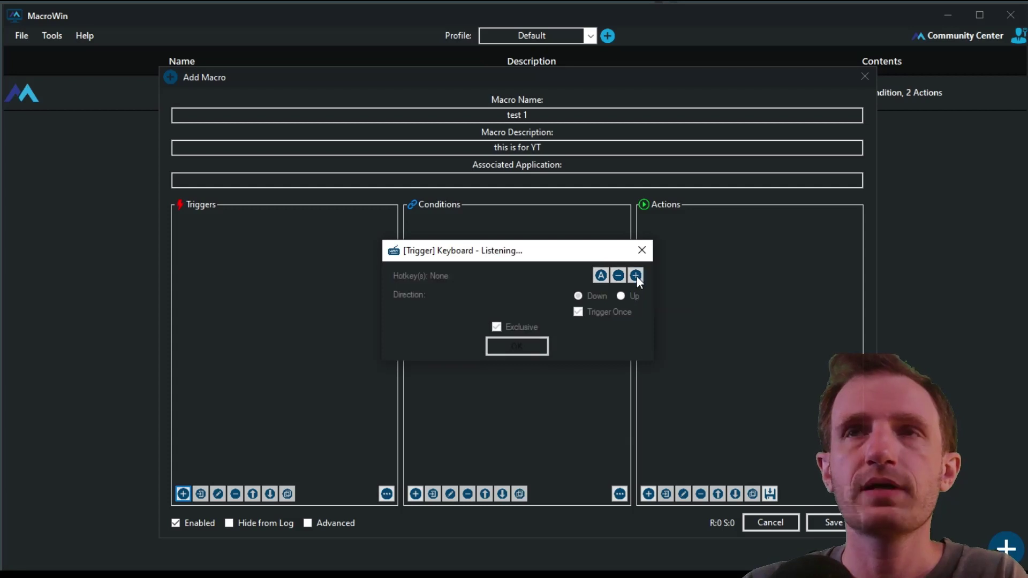
pyautogui.press('F2')
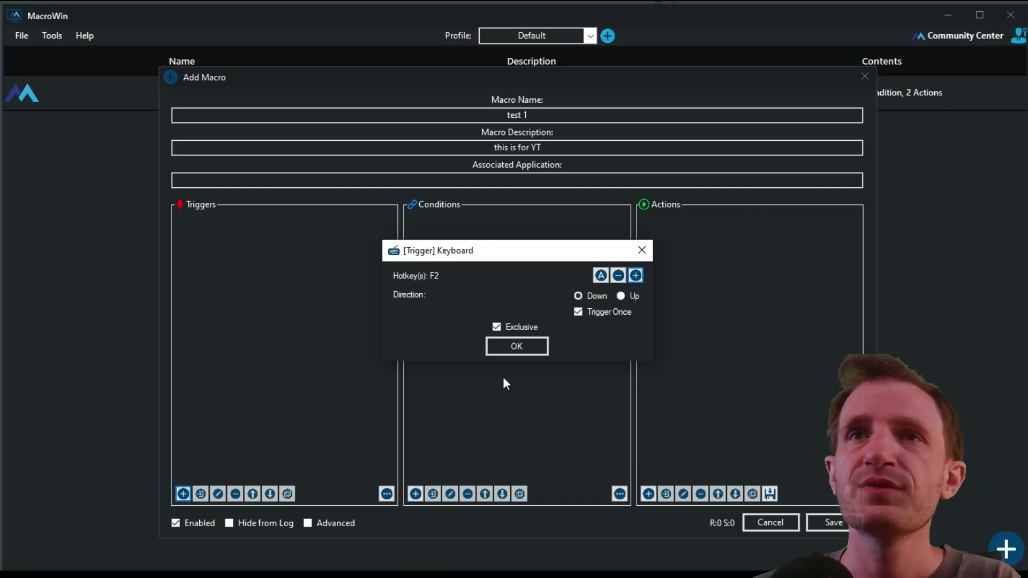
pyautogui.click(521, 347)
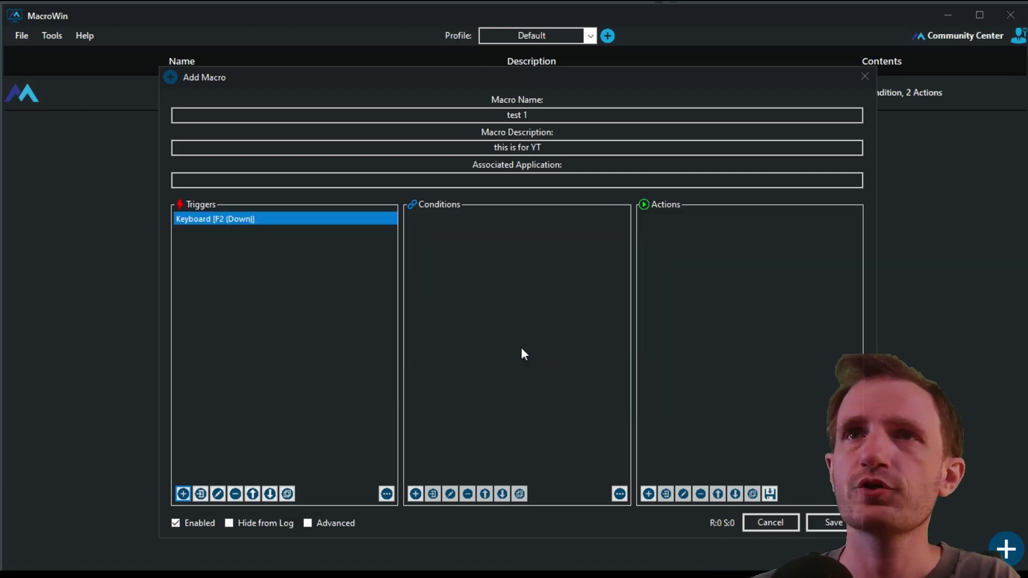
pyautogui.click(482, 258)
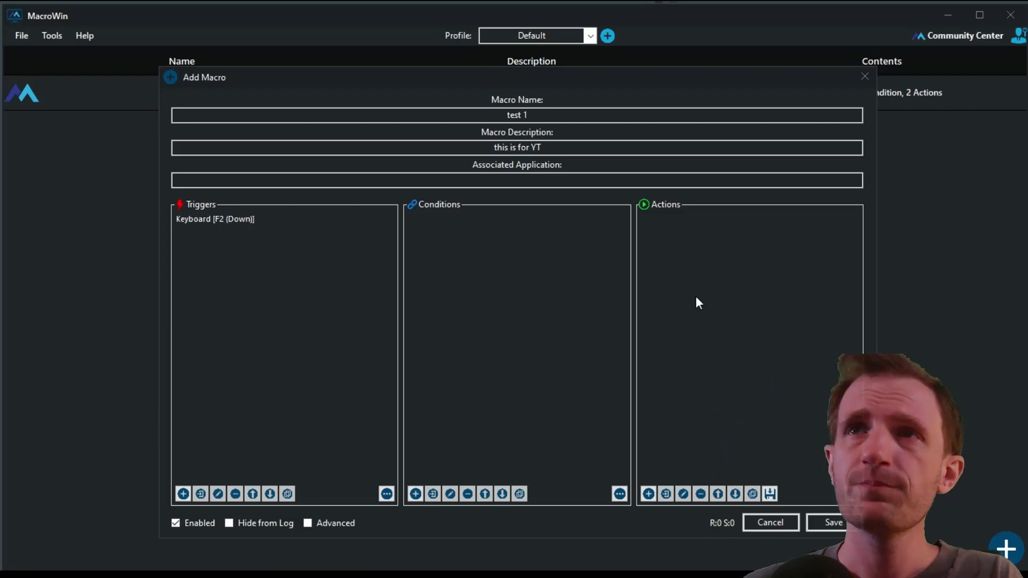
# - Add a Notification action to the macro and make it a Message Box notification
pyautogui.click(647, 495)
pyautogui.click(630, 300)
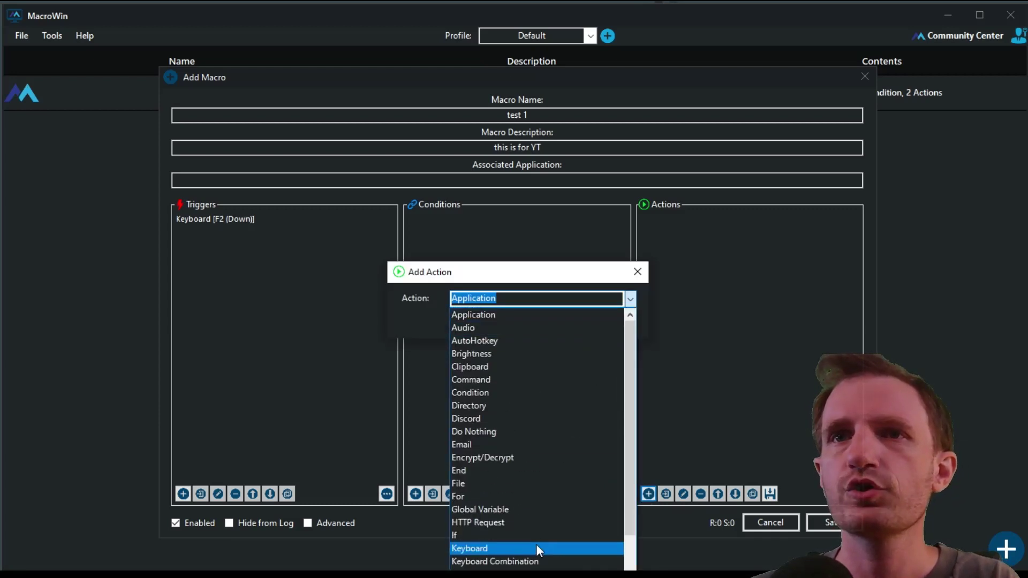
pyautogui.scroll(-2, 535, 544)
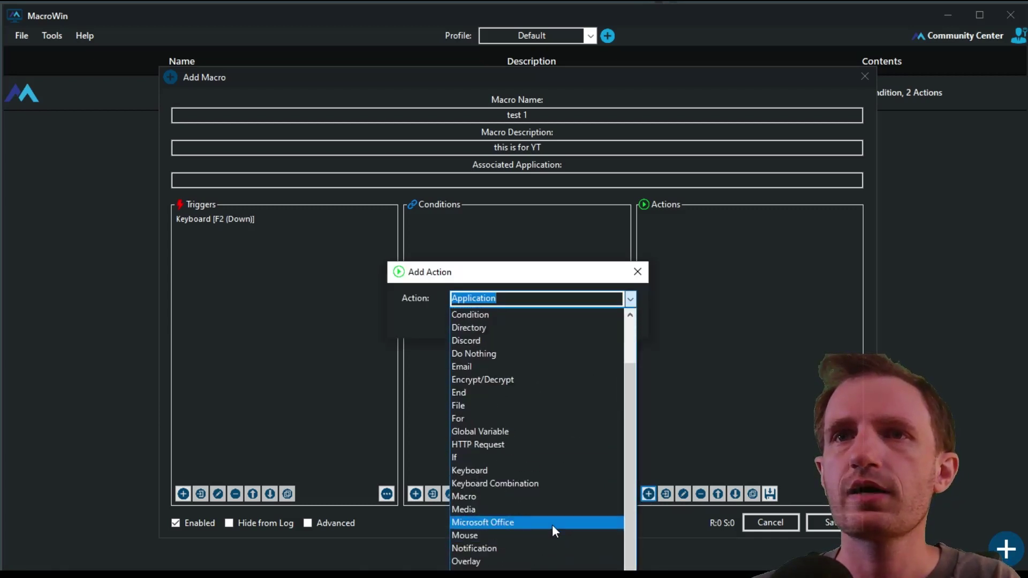
pyautogui.click(515, 548)
pyautogui.click(606, 320)
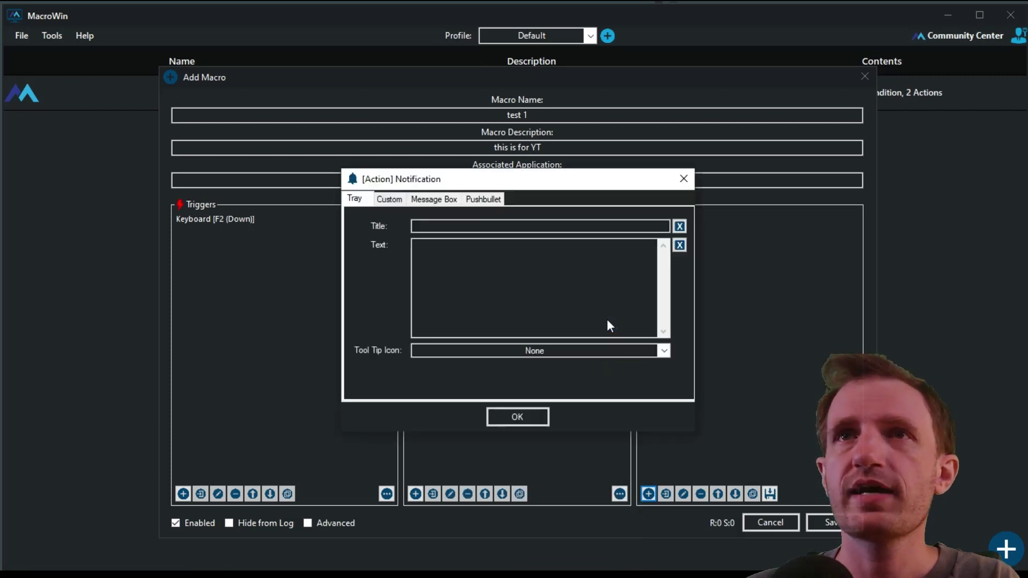
pyautogui.click(434, 201)
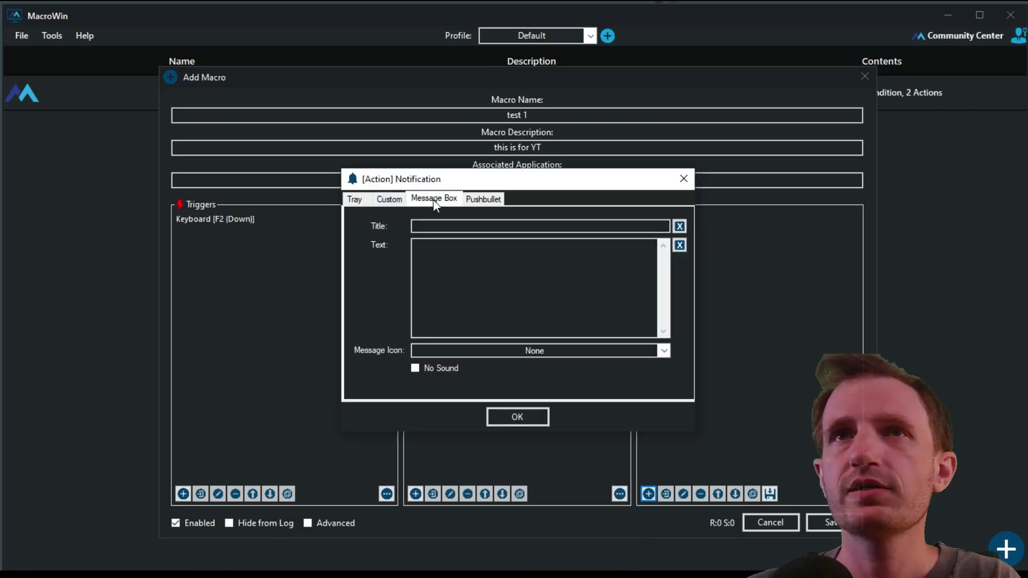
# - Give the message box the title "found", the text "I found it" and the Hand icon, and accept the action
pyautogui.click(441, 226)
pyautogui.click(442, 226)
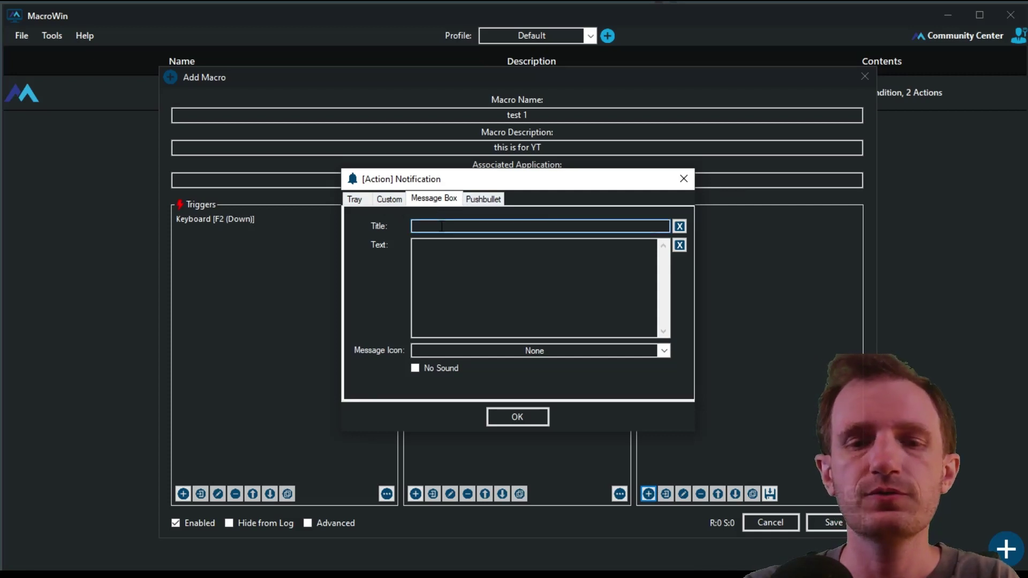
pyautogui.write('found')
pyautogui.press('Tab')
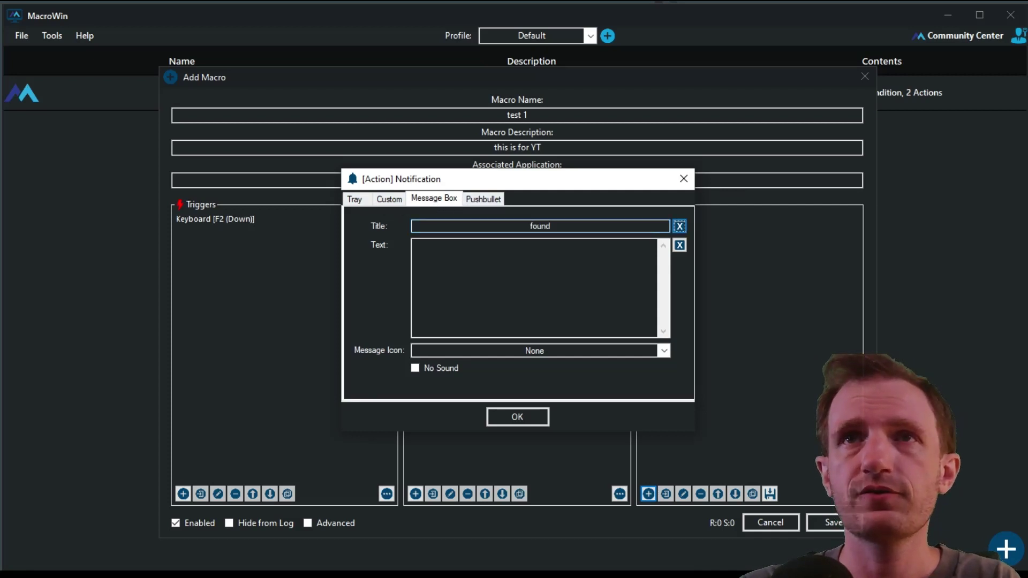
pyautogui.click(414, 244)
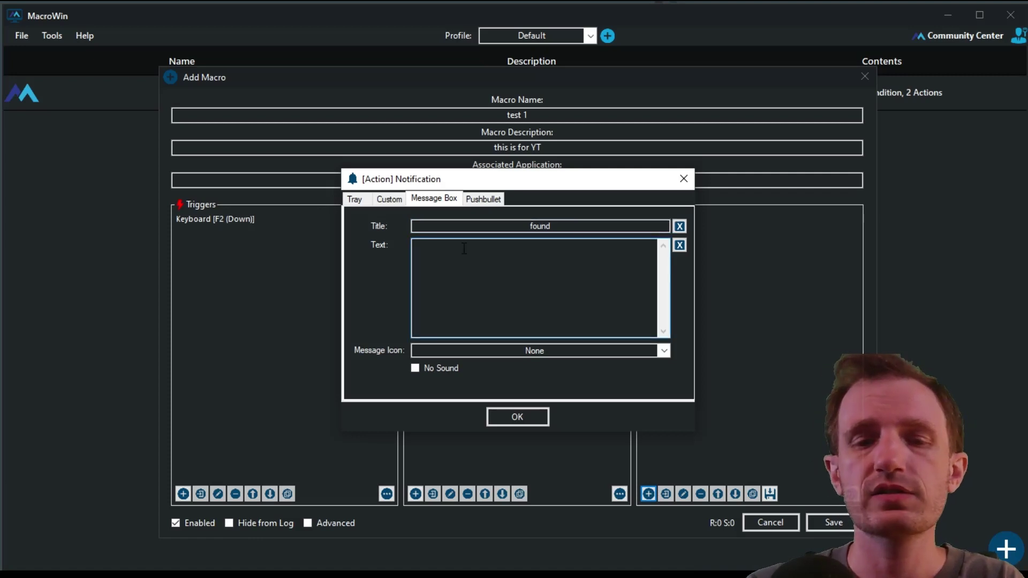
pyautogui.write('I fou')
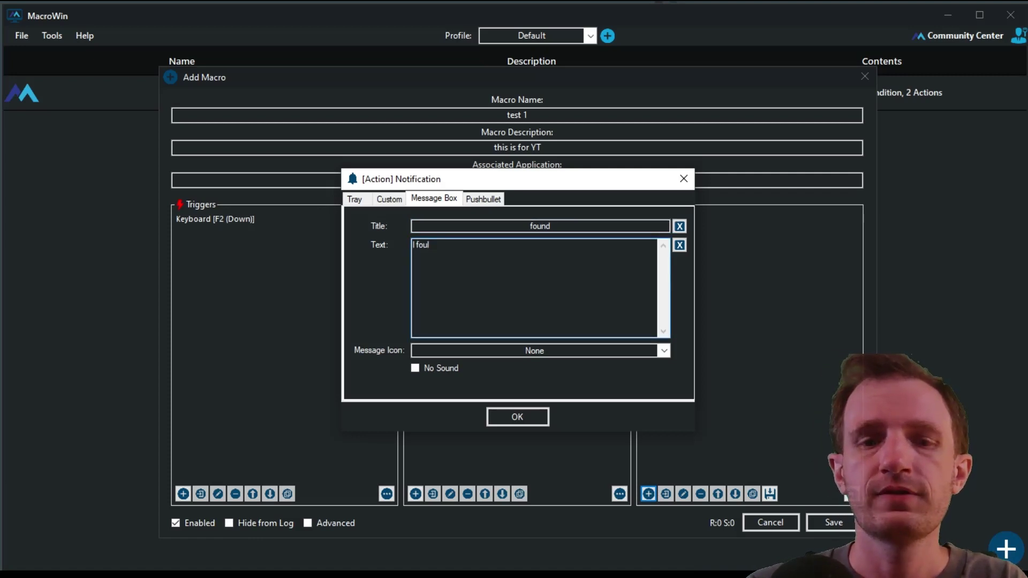
pyautogui.write('nd it')
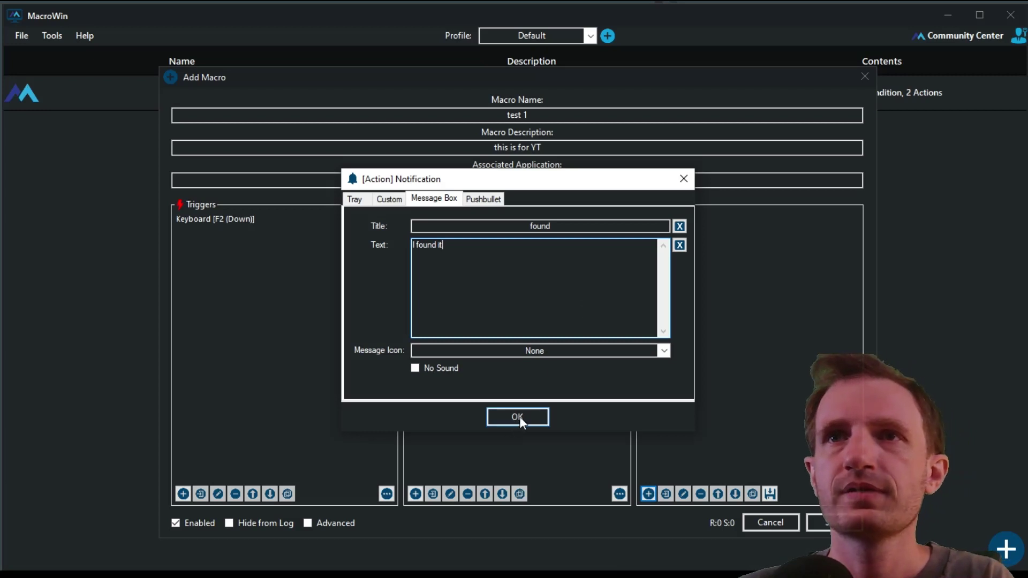
pyautogui.click(558, 350)
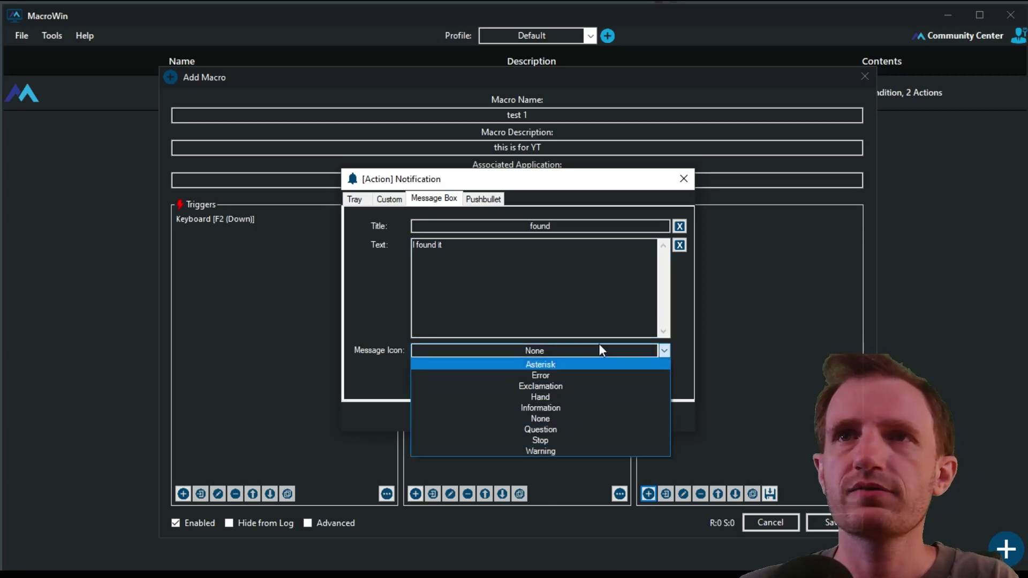
pyautogui.click(555, 398)
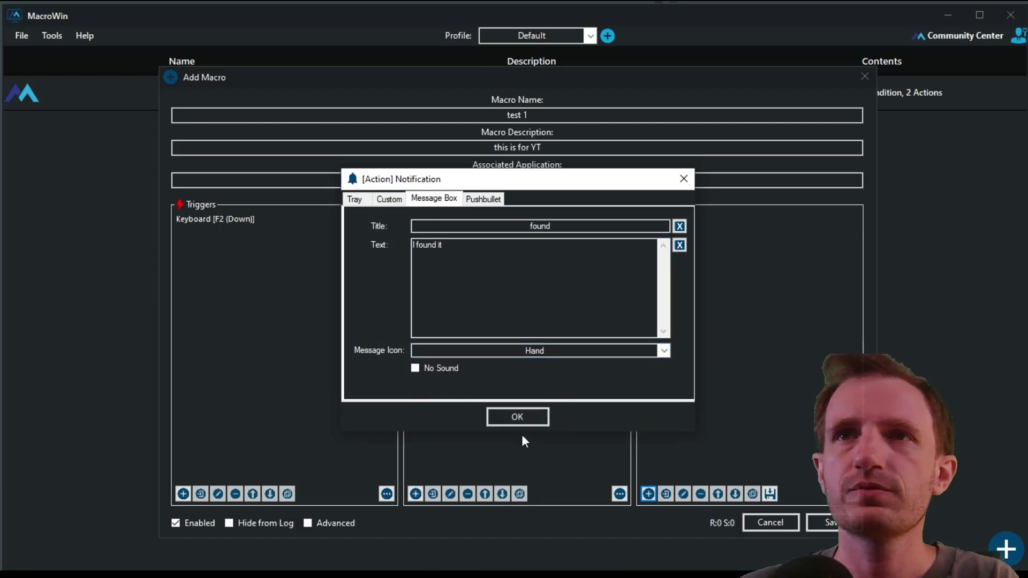
pyautogui.click(534, 417)
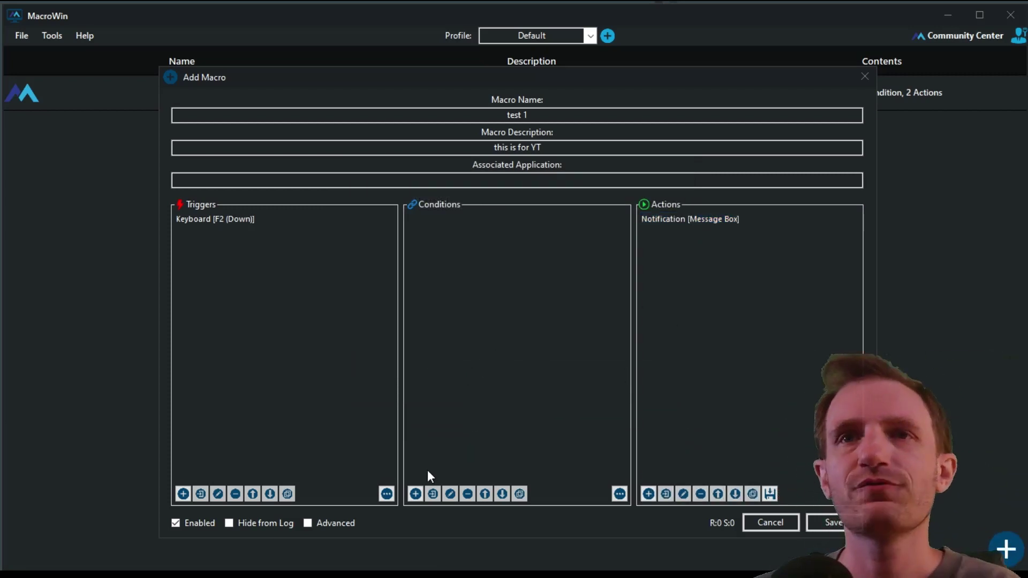
# - Add an Image Detection condition to the macro
pyautogui.click(413, 496)
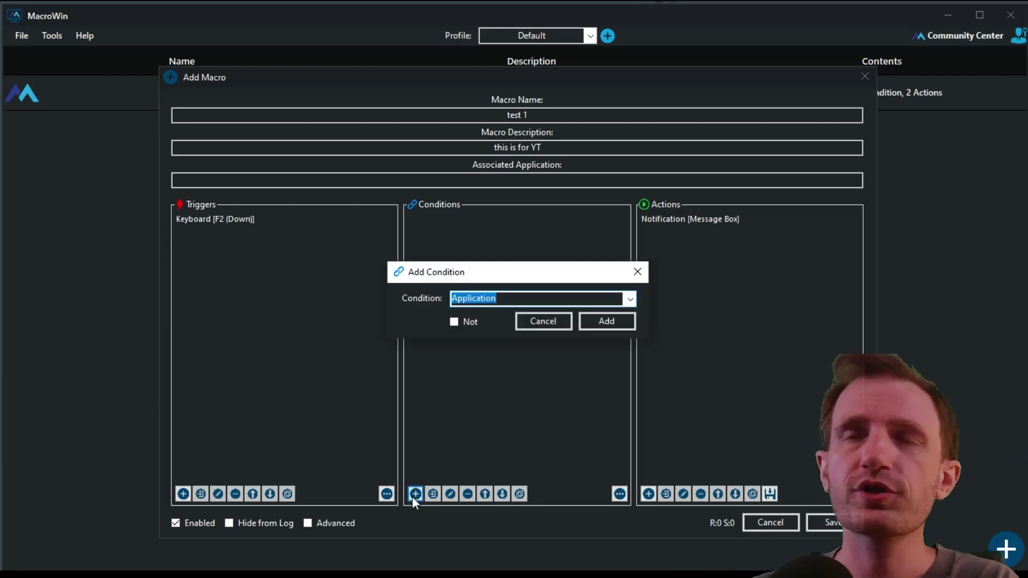
pyautogui.click(630, 300)
pyautogui.scroll(-2, 571, 450)
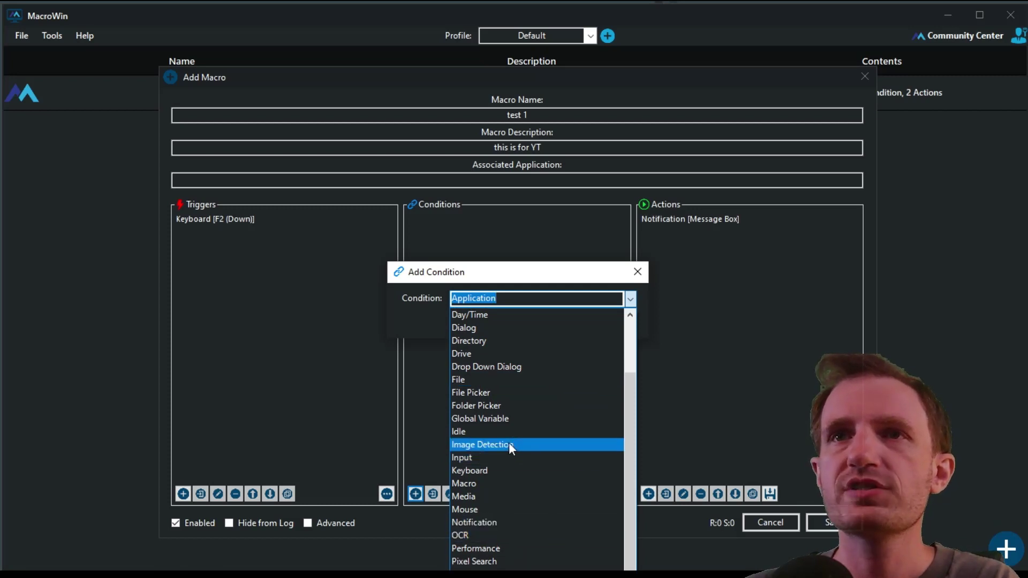
pyautogui.click(548, 445)
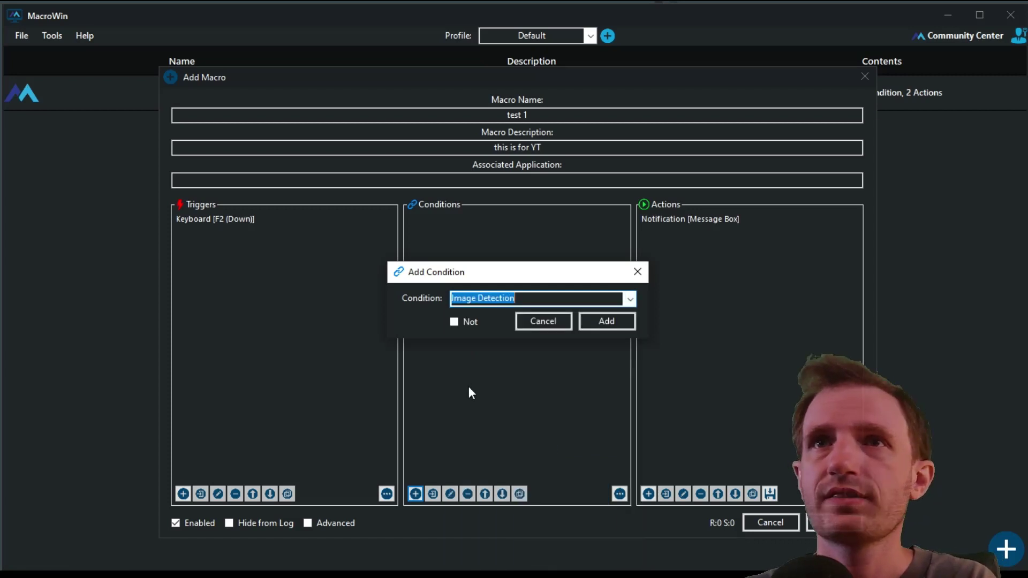
pyautogui.click(620, 323)
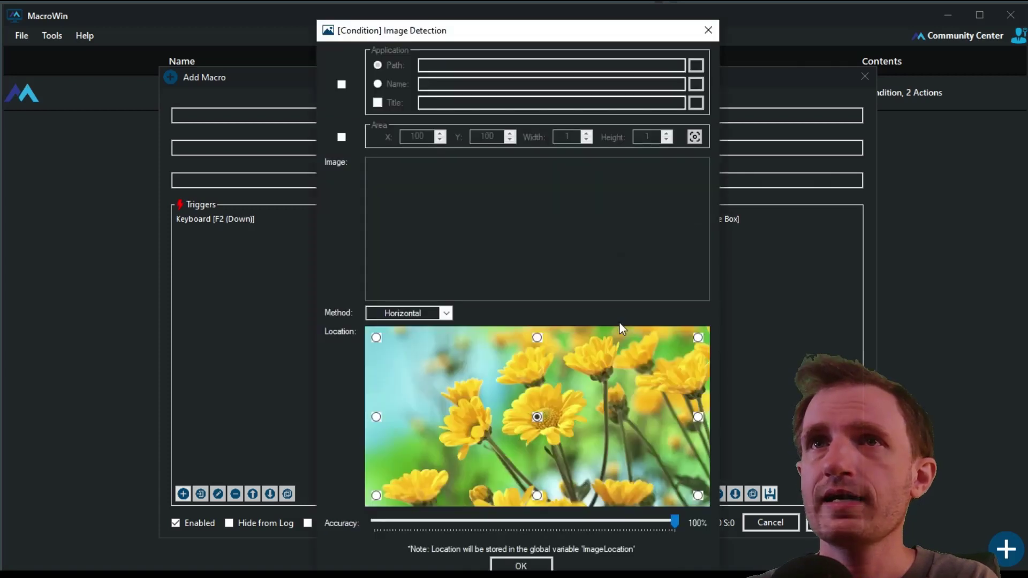
# - Load the cropped TAB NATION logo file as the image to detect in the condition
pyautogui.moveTo(505, 33); pyautogui.dragTo(504, 60)
pyautogui.hotkey('alt', 'Tab')
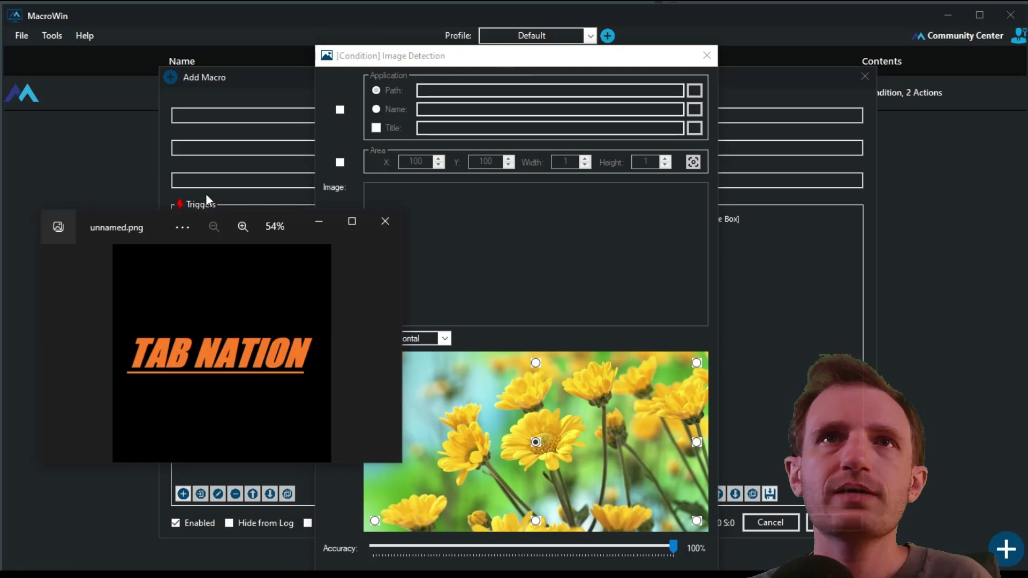
pyautogui.moveTo(158, 221); pyautogui.dragTo(133, 232)
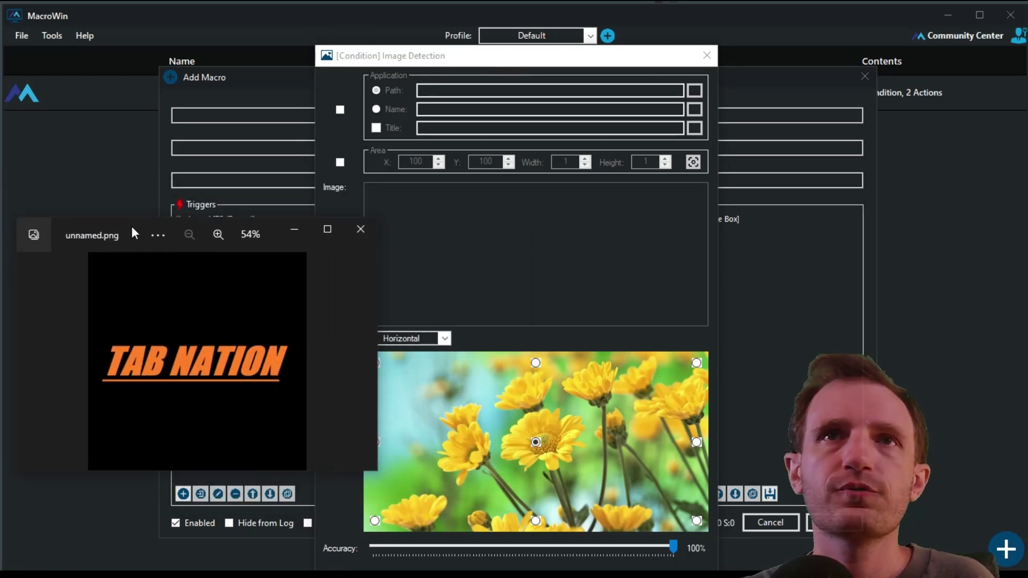
pyautogui.click(301, 239)
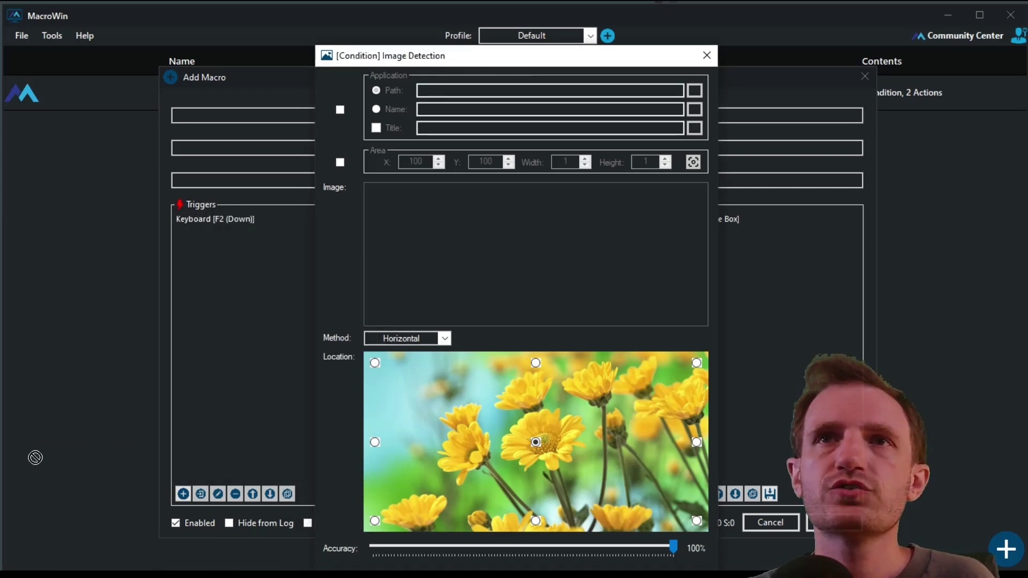
pyautogui.moveTo(70, 450); pyautogui.dragTo(549, 247)
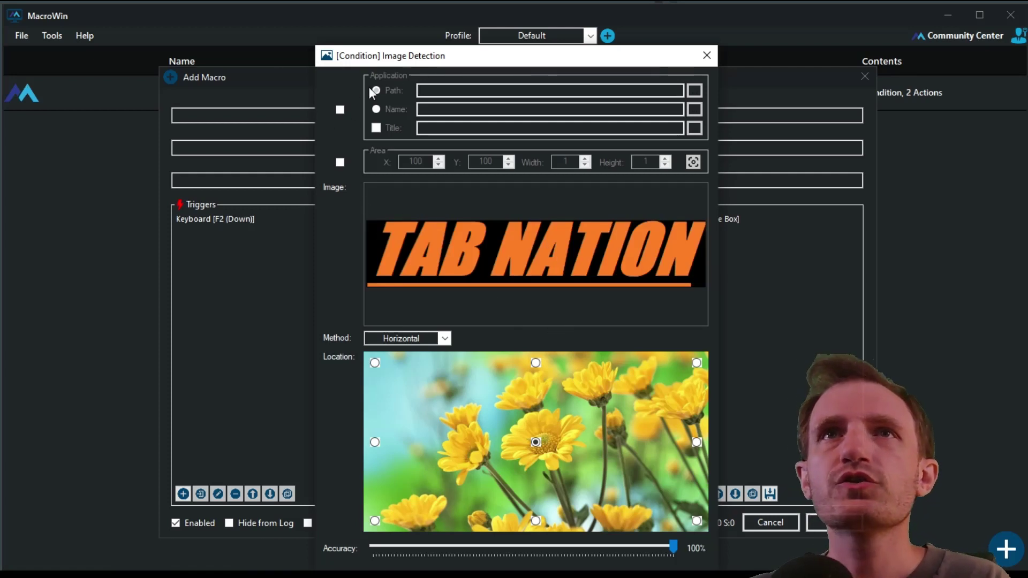
pyautogui.click(340, 162)
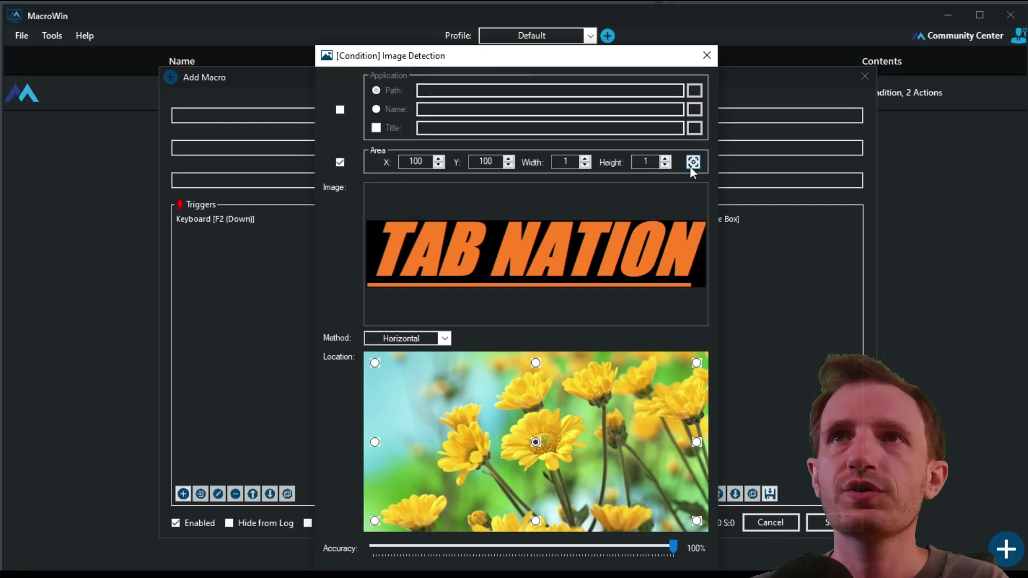
pyautogui.hotkey('alt', 'Tab')
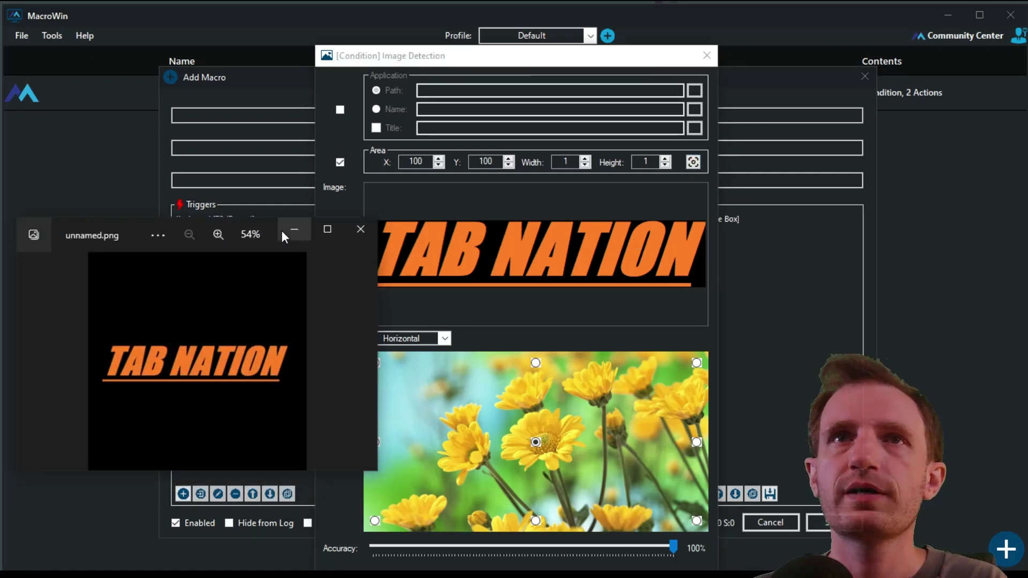
pyautogui.click(692, 162)
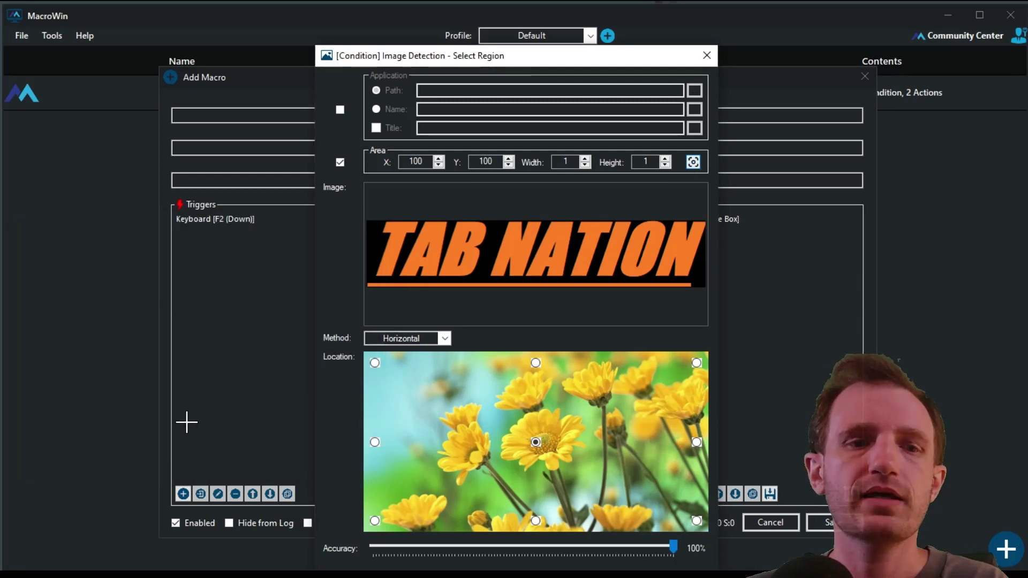
pyautogui.hotkey('alt', 'Tab')
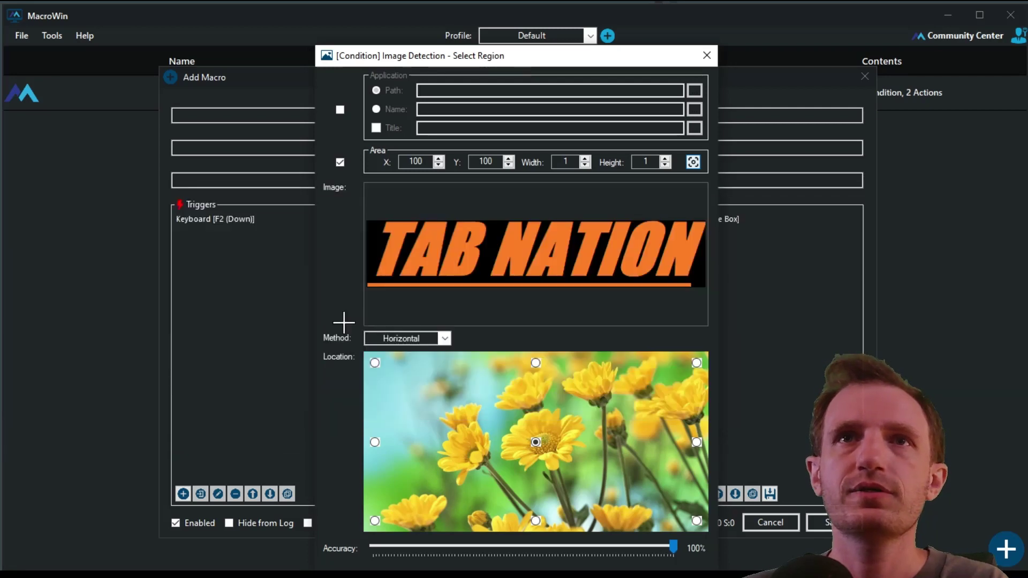
pyautogui.hotkey('alt', 'Tab')
pyautogui.hotkey('alt', 'Tab')
pyautogui.hotkey('alt', 'Tab')
pyautogui.hotkey('alt', 'Tab')
pyautogui.hotkey('alt', 'Tab')
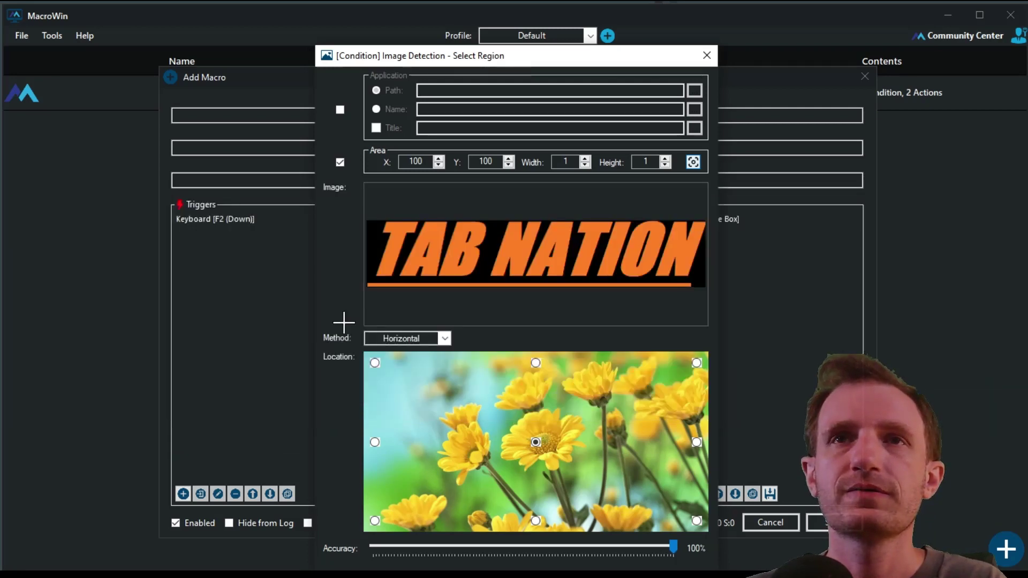
pyautogui.press('Escape')
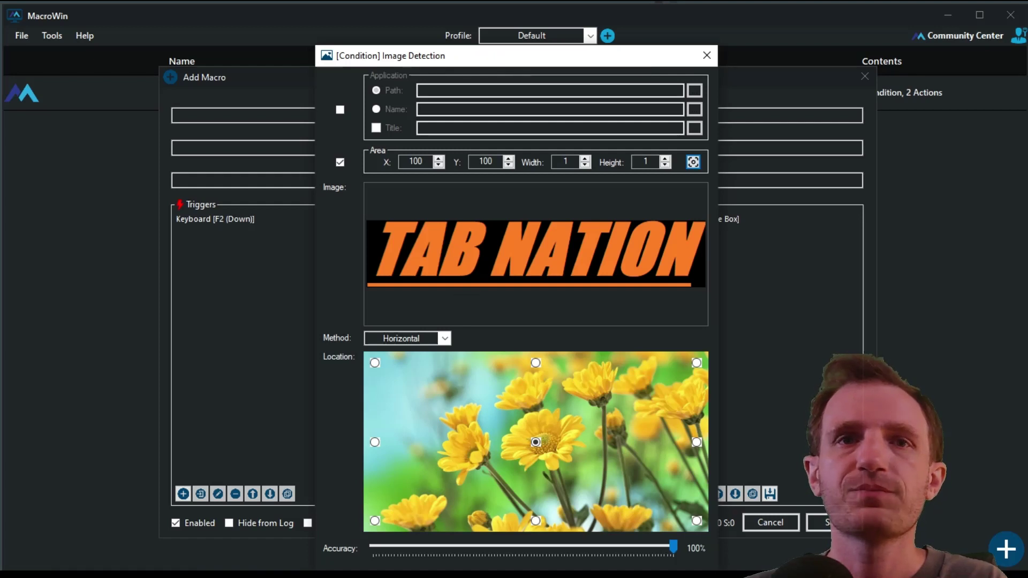
# - Move the unnamed.png viewer aside, then discard the open Image Detection condition along with the unsaved macro
pyautogui.hotkey('alt', 'Tab')
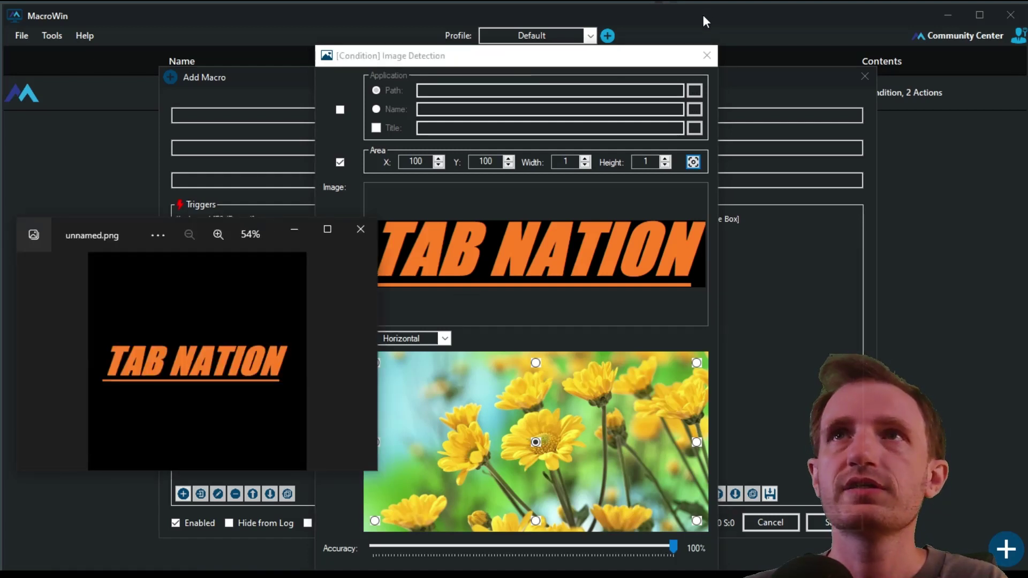
pyautogui.moveTo(261, 229); pyautogui.dragTo(110, 365)
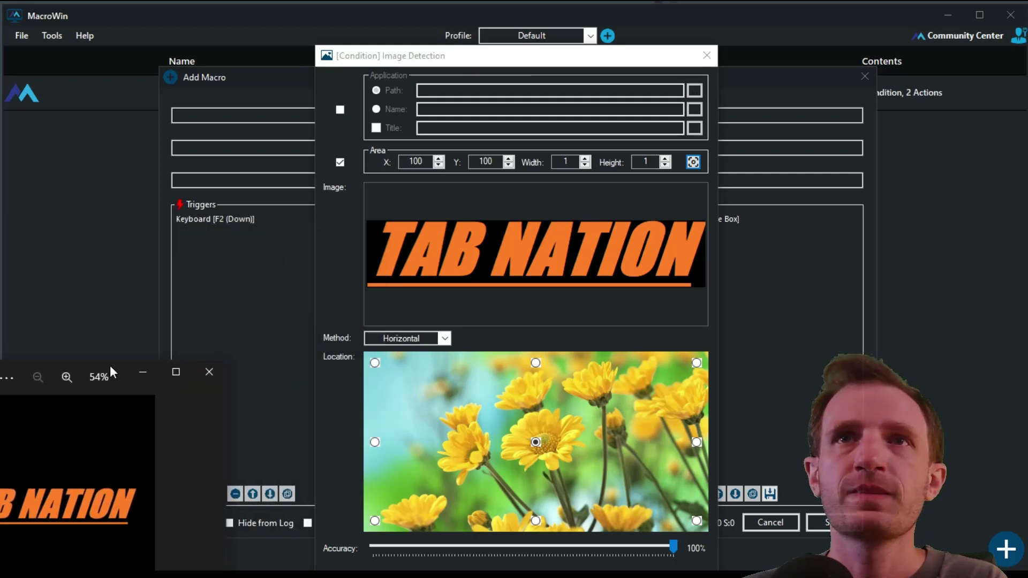
pyautogui.click(708, 49)
pyautogui.click(864, 77)
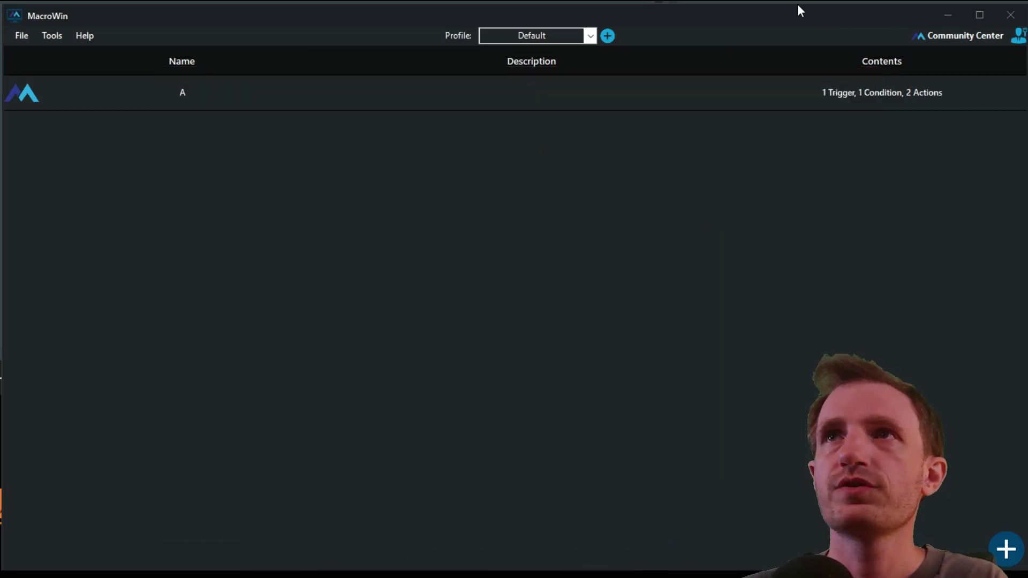
# - Arrange the MacroWin window and the unnamed.png viewer side by side so the logo image stays uncovered
pyautogui.moveTo(797, 9); pyautogui.dragTo(990, 22)
pyautogui.moveTo(0, 363); pyautogui.dragTo(37, 272)
pyautogui.hotkey('alt', 'Tab')
pyautogui.moveTo(1025, 26); pyautogui.dragTo(956, 35)
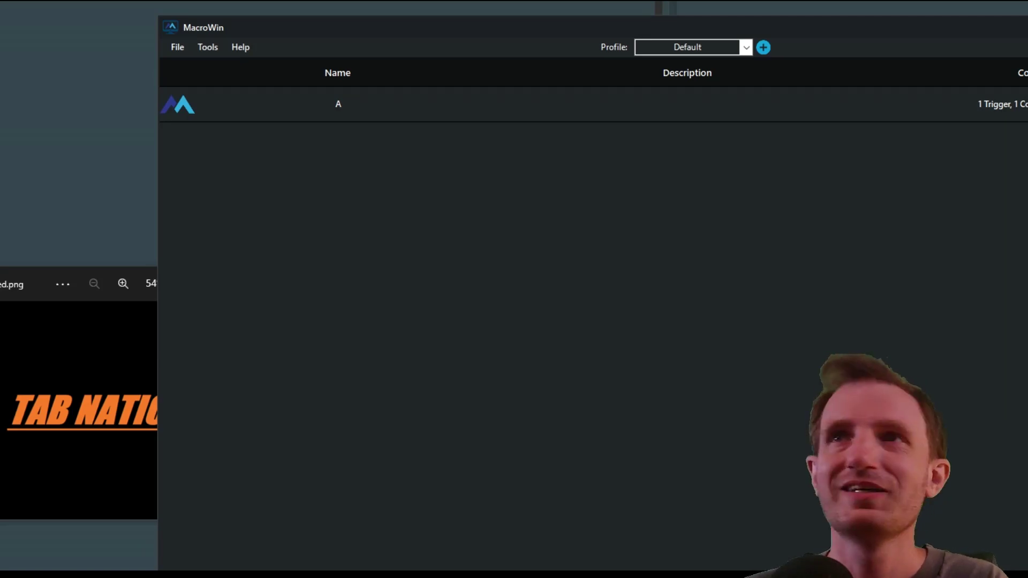
# - Create a new macro named "test" with the description "YT"
pyautogui.hotkey('ctrl', 'n')
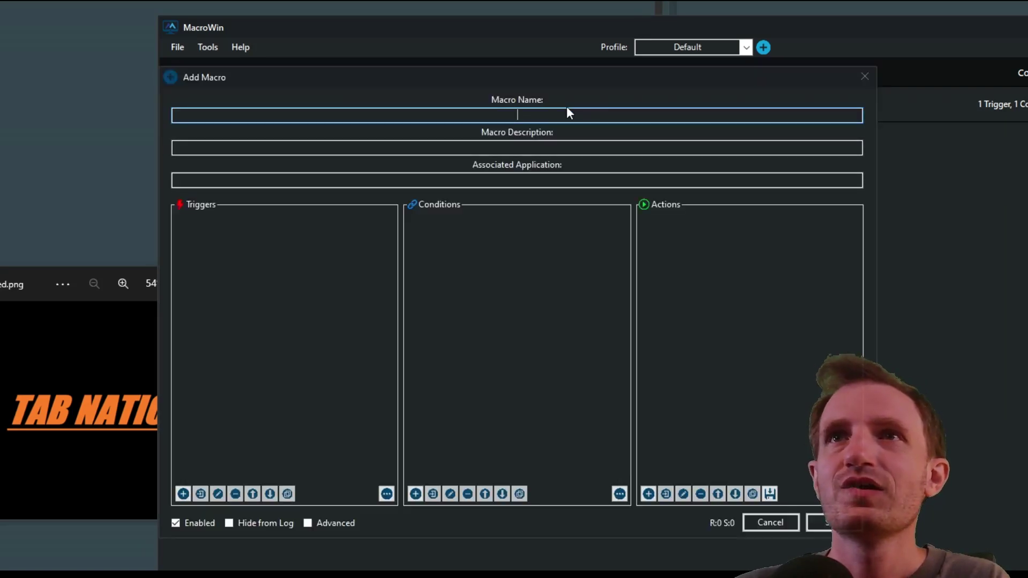
pyautogui.write('test')
pyautogui.press('Tab')
pyautogui.write('YT')
# - Add a Keyboard trigger to the macro that fires on F2 down
pyautogui.click(183, 494)
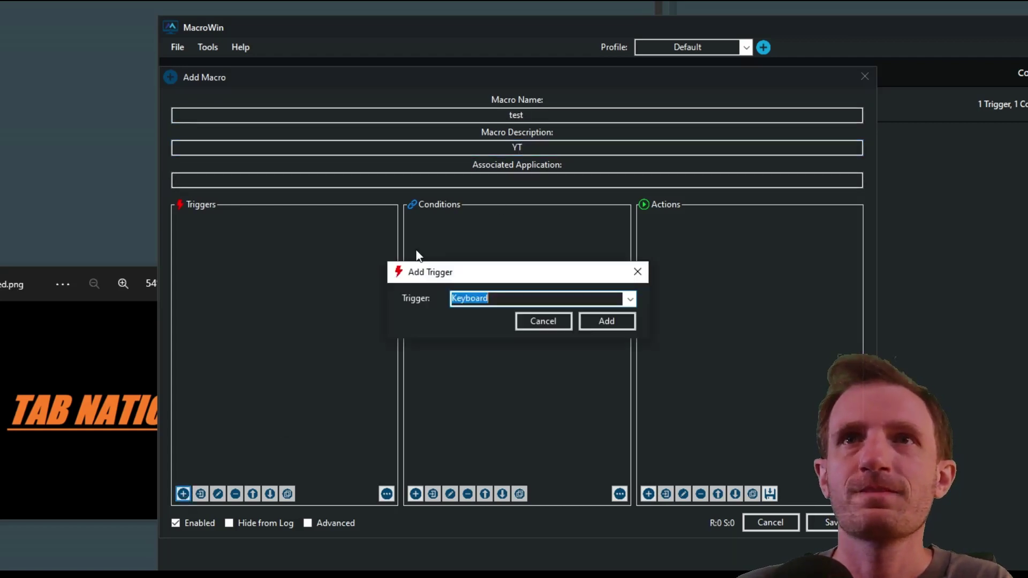
pyautogui.click(605, 321)
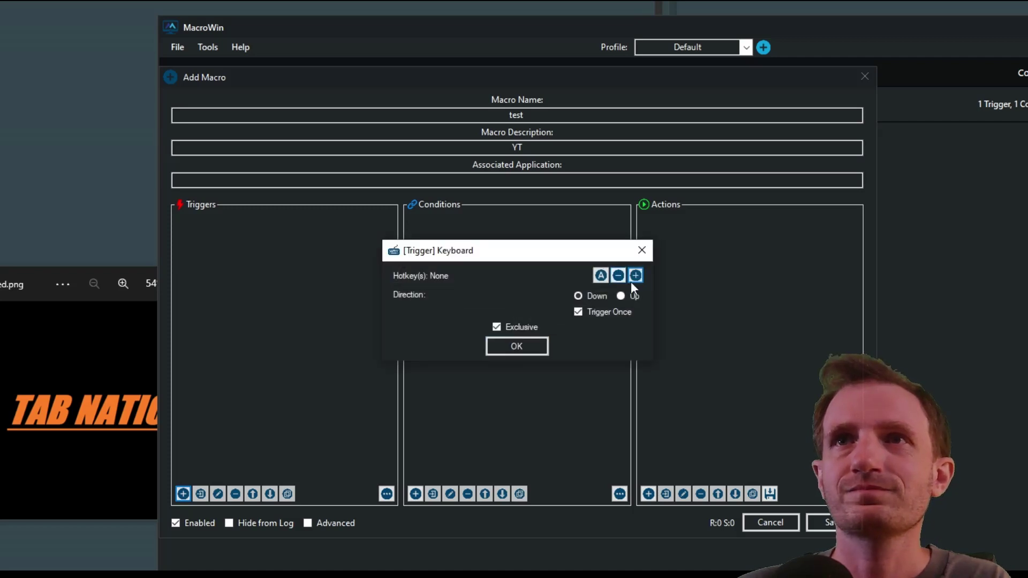
pyautogui.click(636, 277)
pyautogui.press('F2')
pyautogui.click(540, 346)
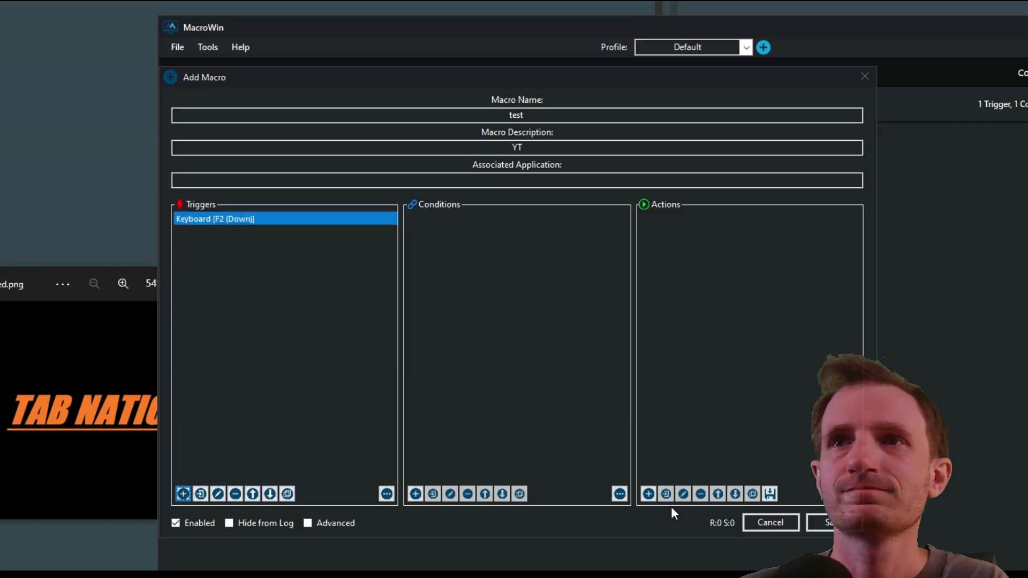
# - Add a Notification action to the macro and make it a Message Box
pyautogui.click(650, 493)
pyautogui.click(629, 299)
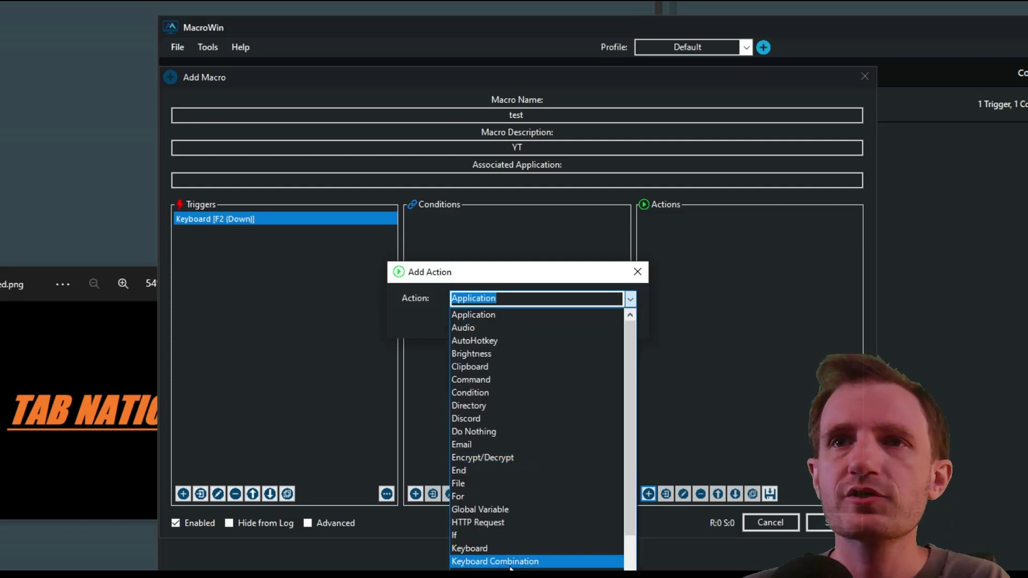
pyautogui.scroll(-2, 545, 508)
pyautogui.scroll(-2, 540, 504)
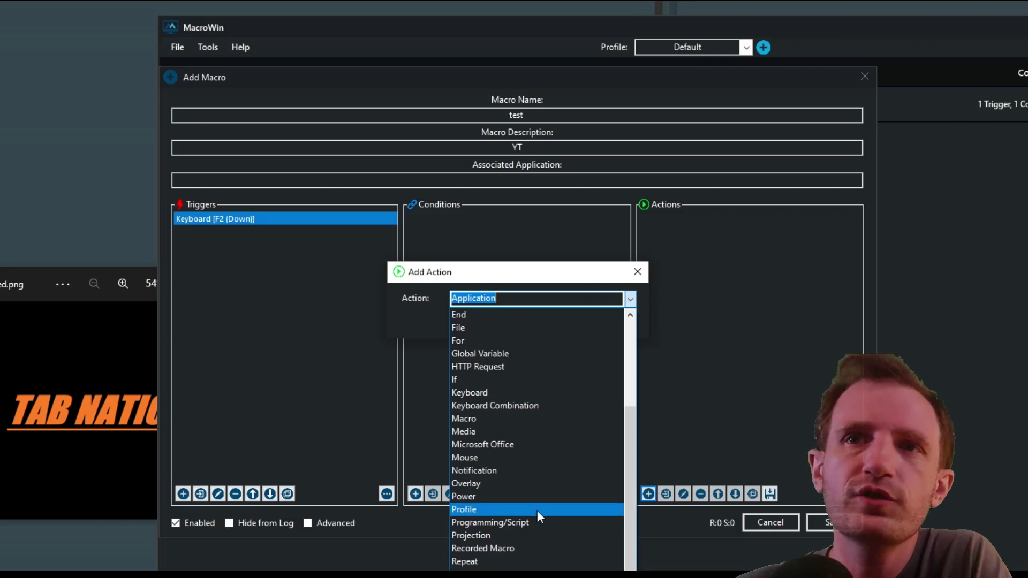
pyautogui.click(502, 474)
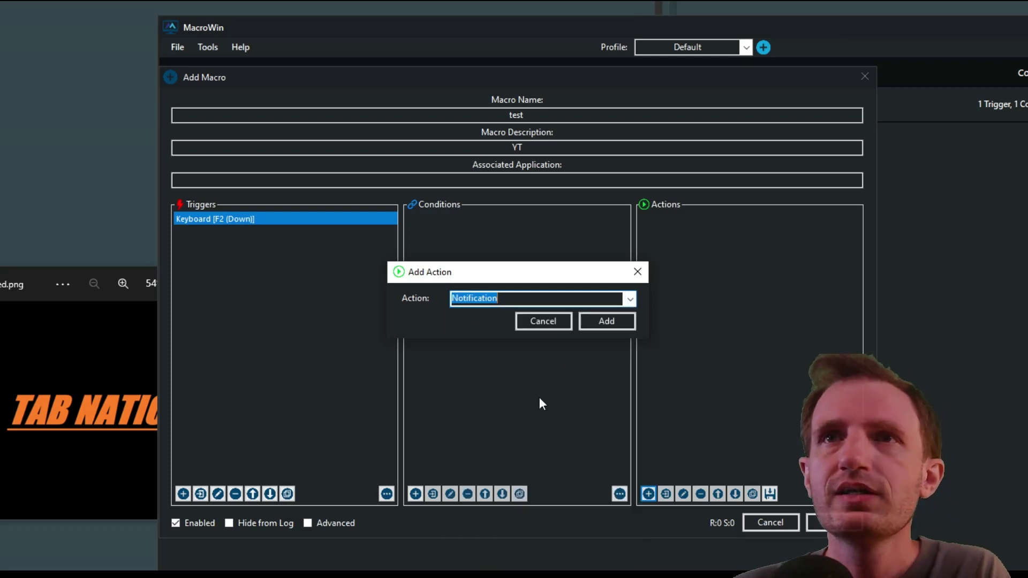
pyautogui.click(598, 323)
pyautogui.click(490, 227)
pyautogui.click(423, 203)
# - Give the message box the title "found" and the text "i found it", and accept the action
pyautogui.click(423, 226)
pyautogui.write('tew')
pyautogui.press('BackSpace')
pyautogui.press('BackSpace')
pyautogui.press('BackSpace')
pyautogui.write('f')
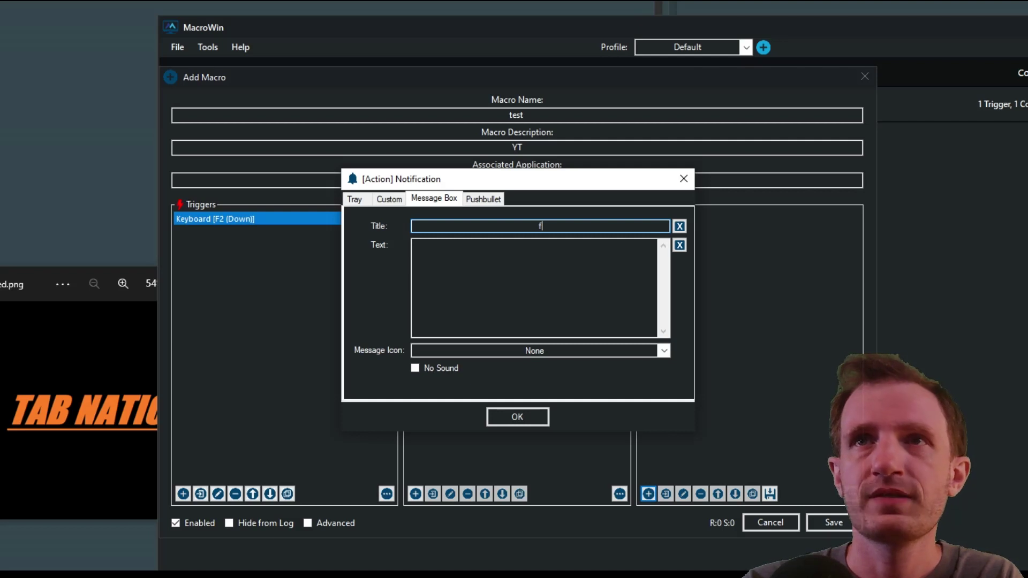
pyautogui.write('found')
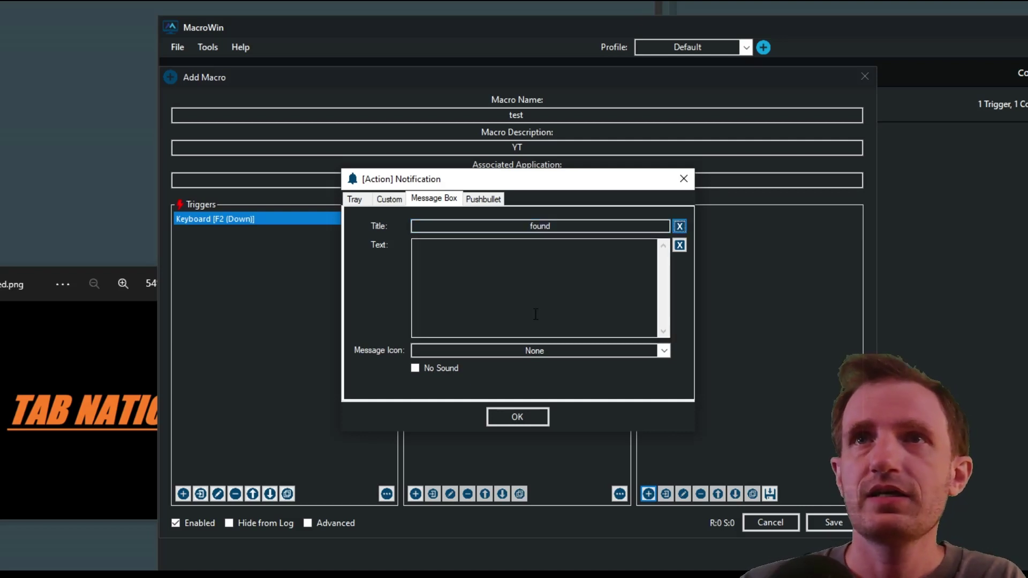
pyautogui.click(534, 286)
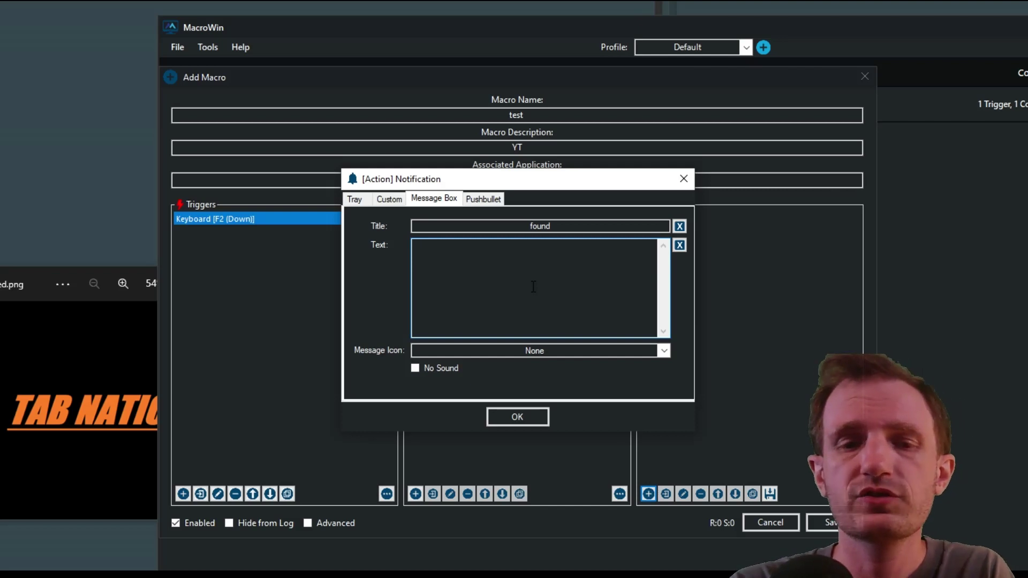
pyautogui.write('i found')
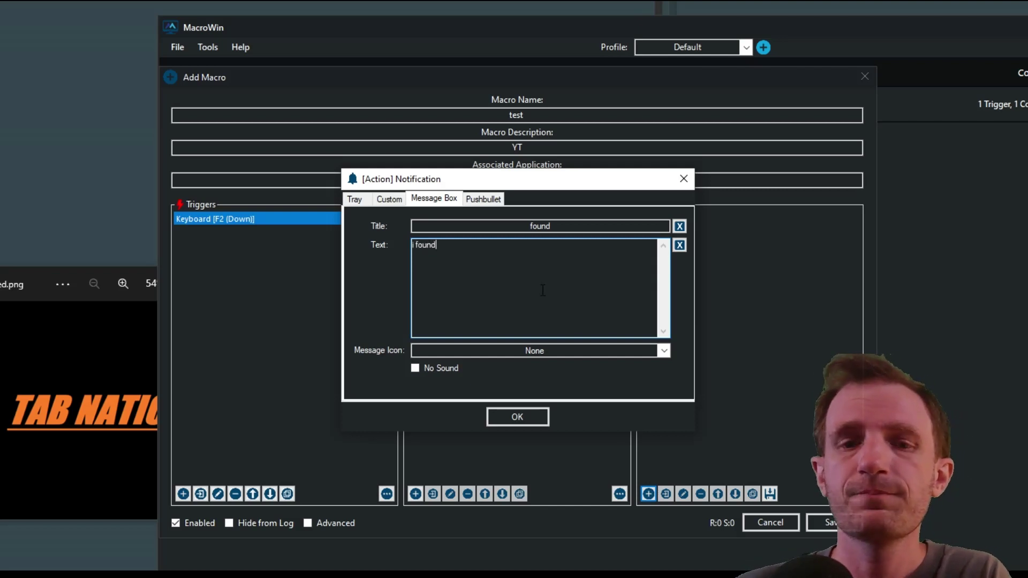
pyautogui.write(' it')
pyautogui.click(513, 423)
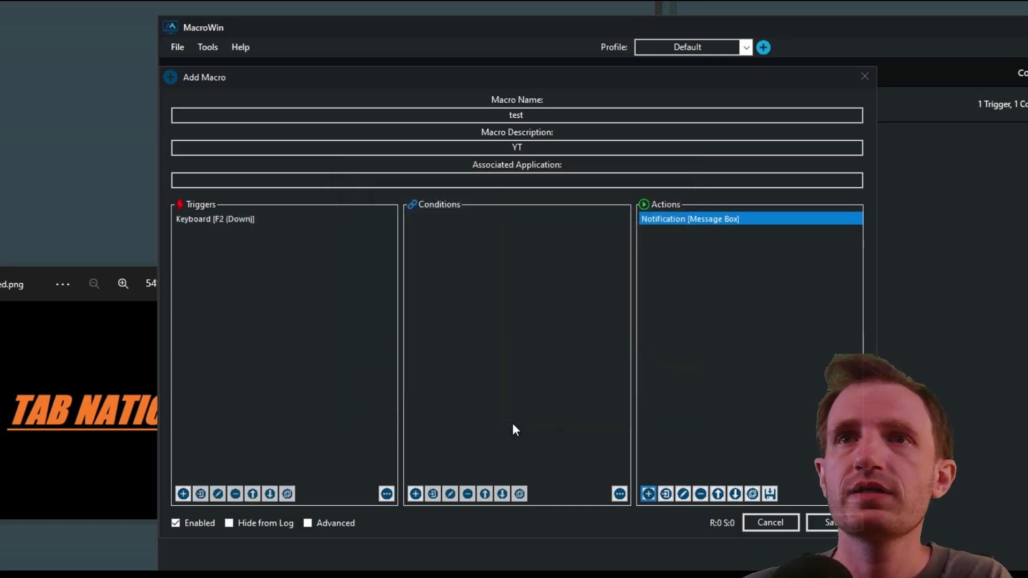
# - Add an Image Detection condition to the macro and insert the cropped TAB NATION logo as its image
pyautogui.click(415, 494)
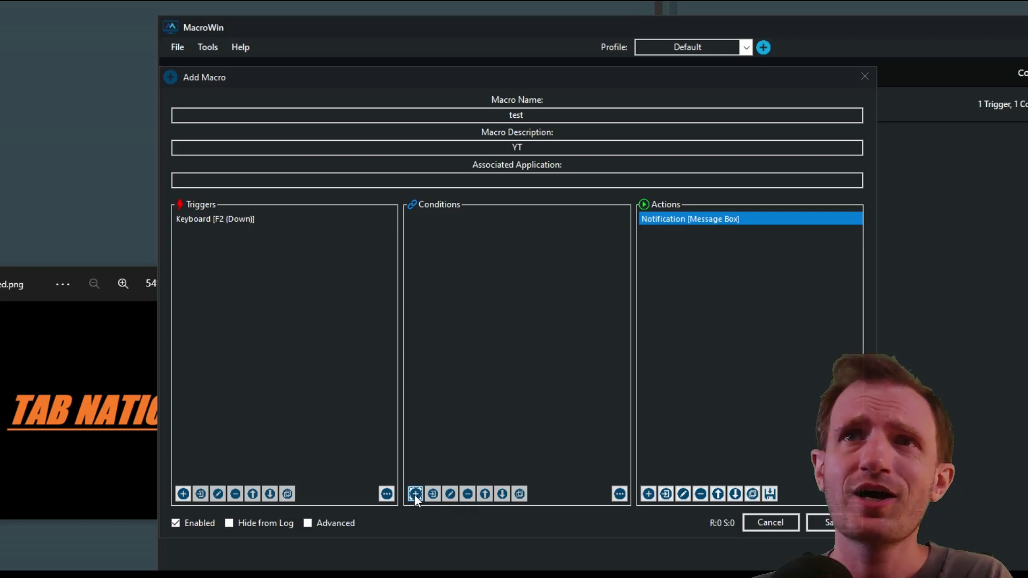
pyautogui.click(631, 300)
pyautogui.scroll(-2, 554, 471)
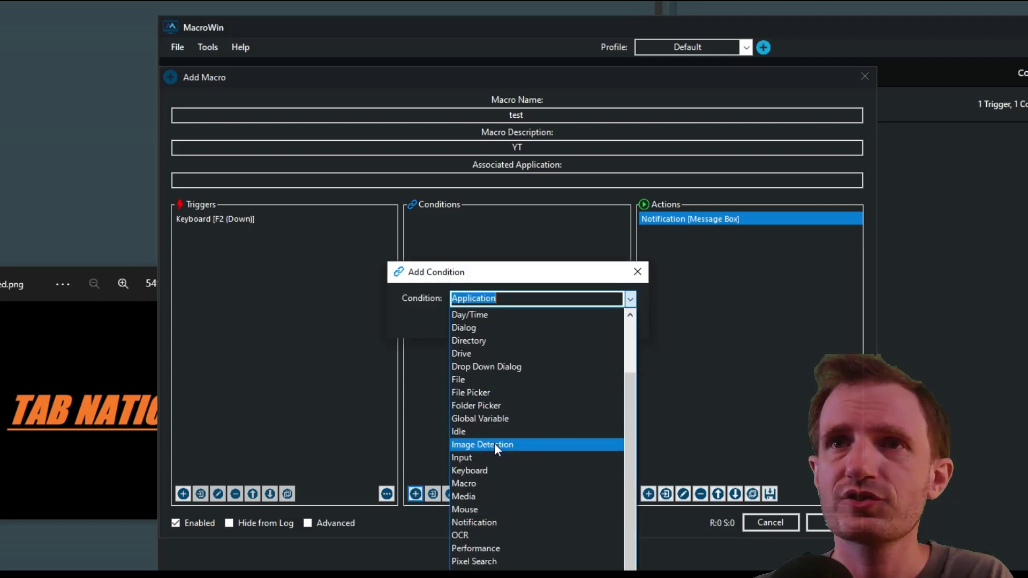
pyautogui.click(494, 443)
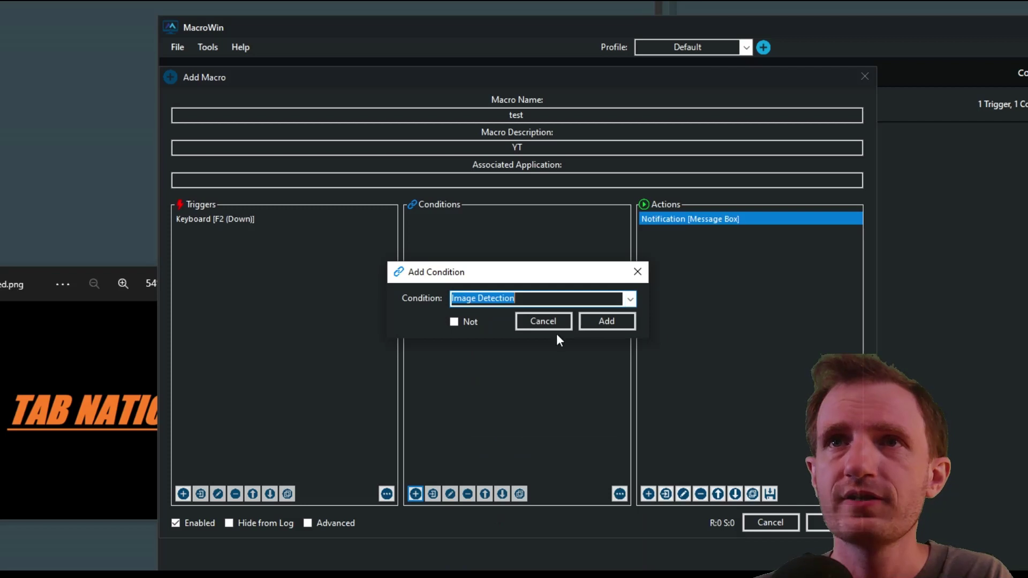
pyautogui.click(626, 321)
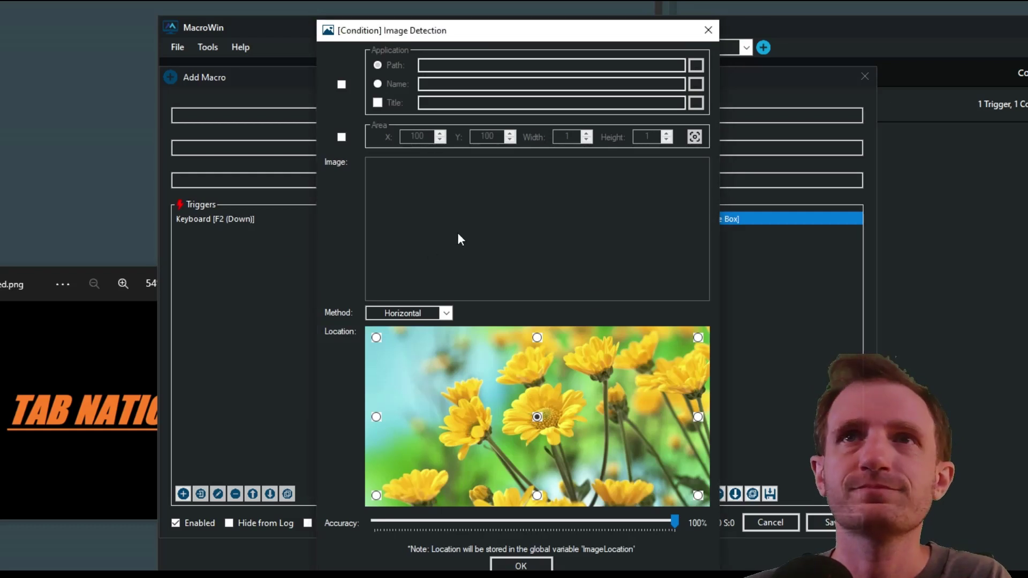
pyautogui.hotkey('ctrl', 'v')
# - Limit the detection to a screen area of about 988 by 582 pixels over the image viewer and accept the condition with 86% accuracy
pyautogui.click(341, 137)
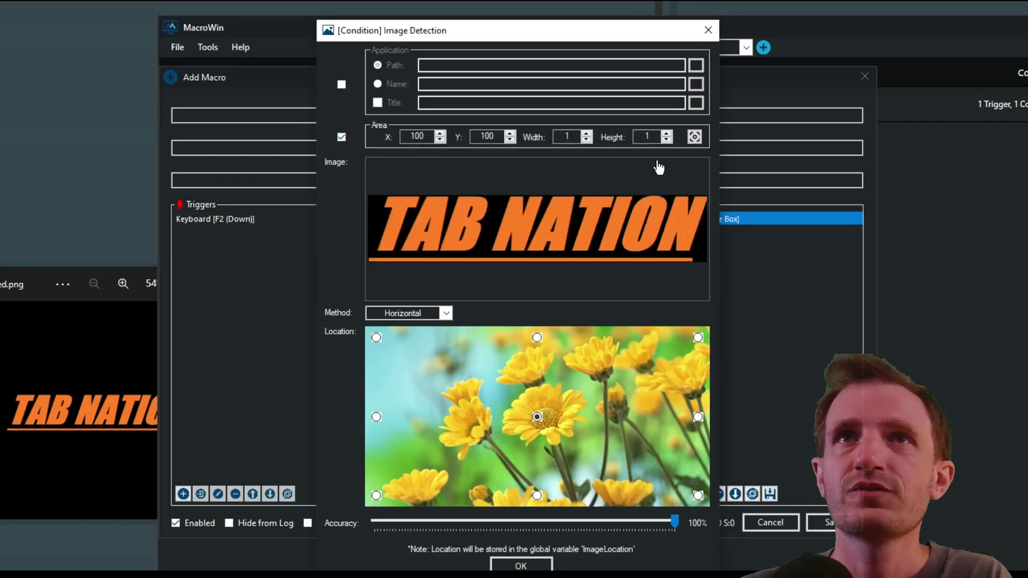
pyautogui.click(695, 136)
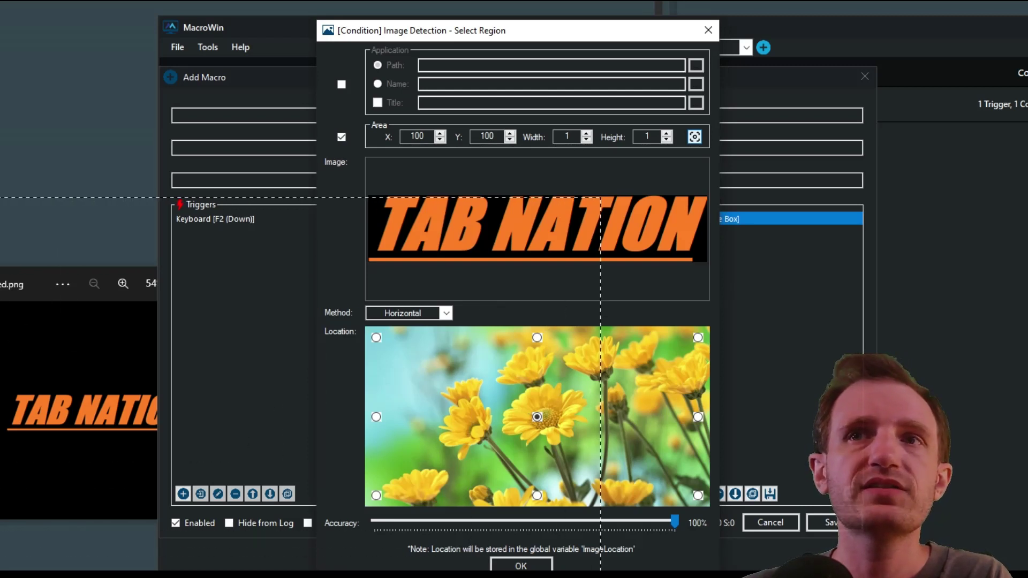
pyautogui.moveTo(604, 200); pyautogui.dragTo(75, 511)
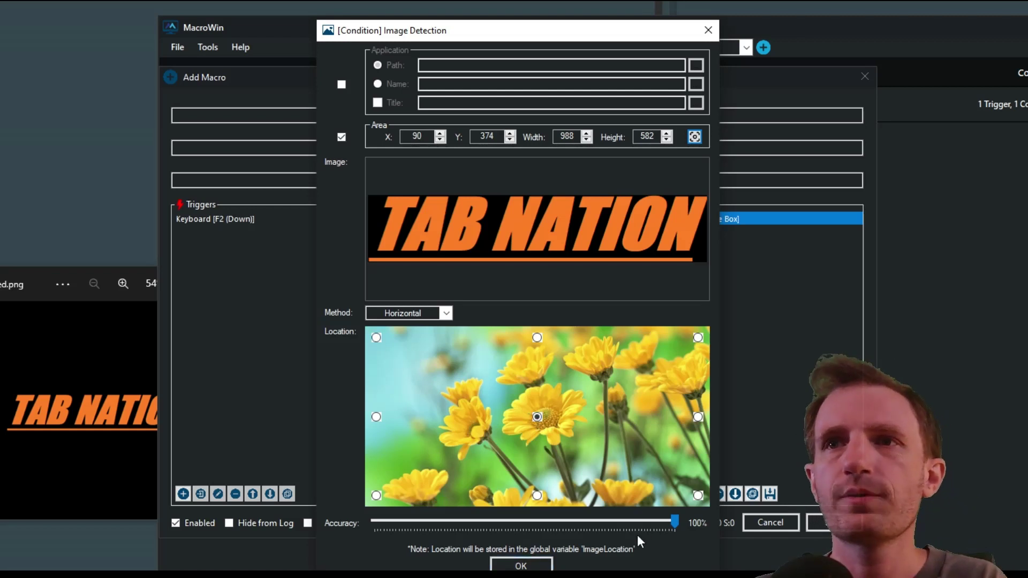
pyautogui.moveTo(673, 526); pyautogui.dragTo(631, 524)
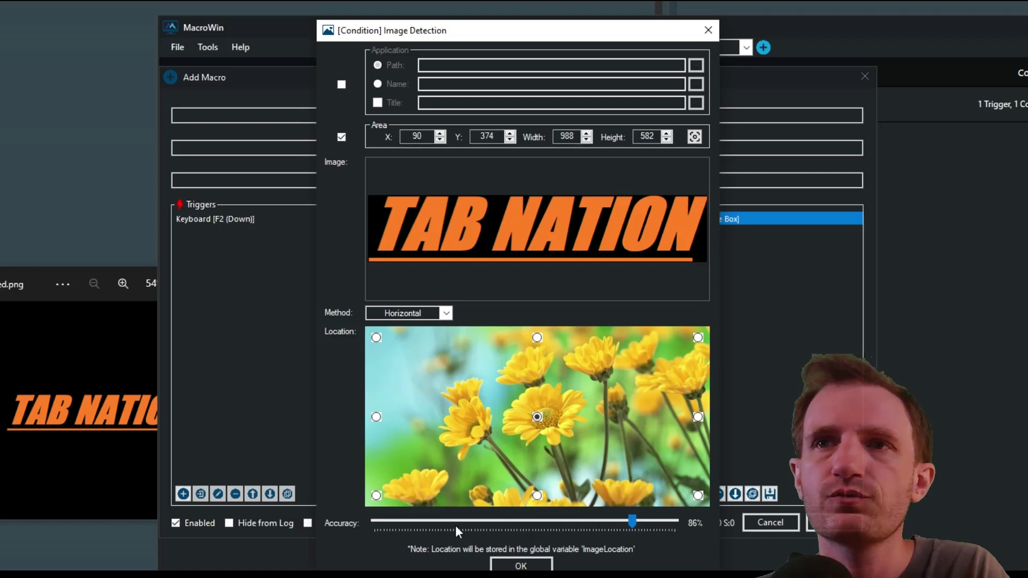
pyautogui.click(541, 568)
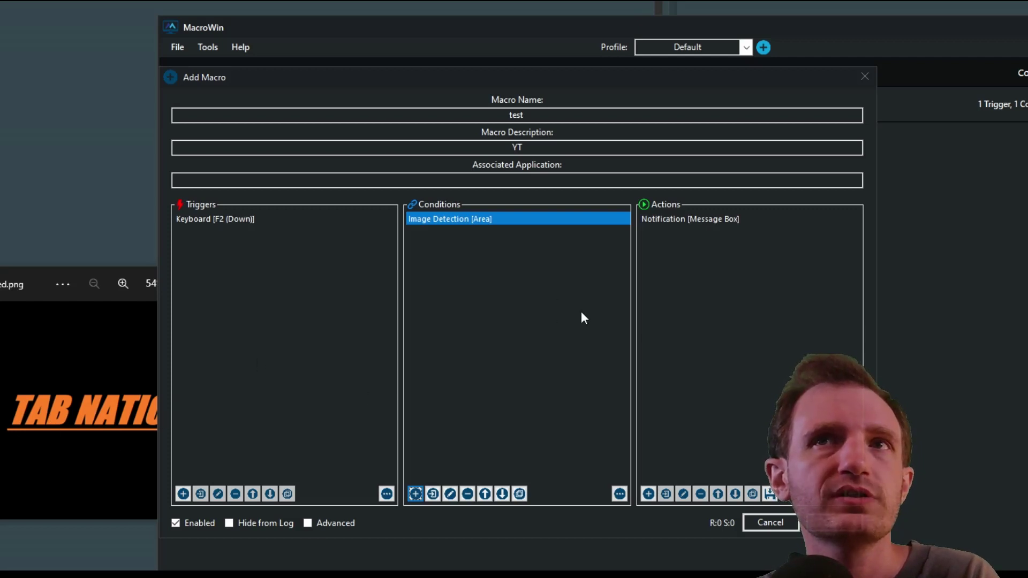
# - Reposition the unnamed.png viewer within the detection area and save the macro
pyautogui.click(101, 400)
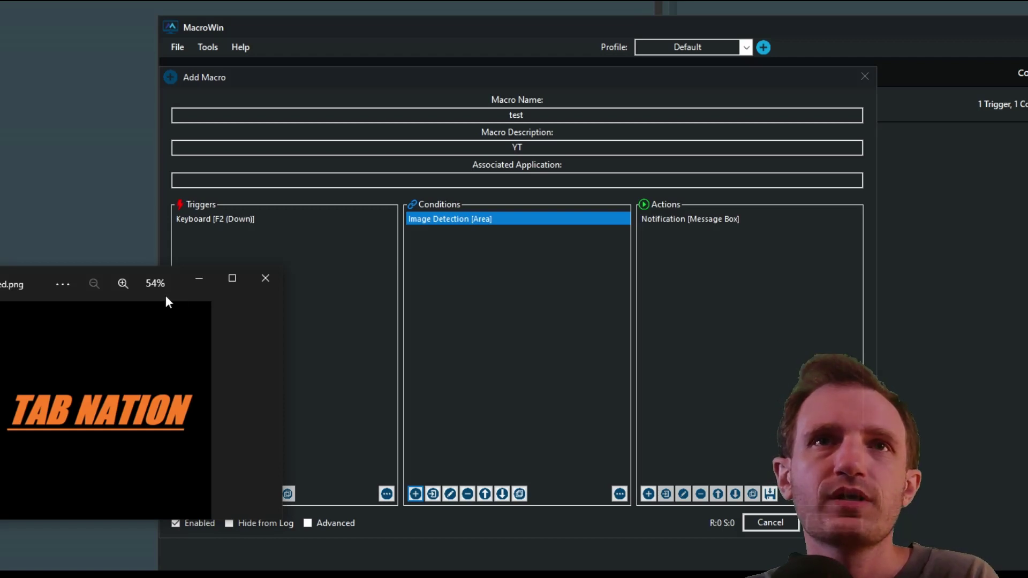
pyautogui.moveTo(20, 273); pyautogui.dragTo(77, 298)
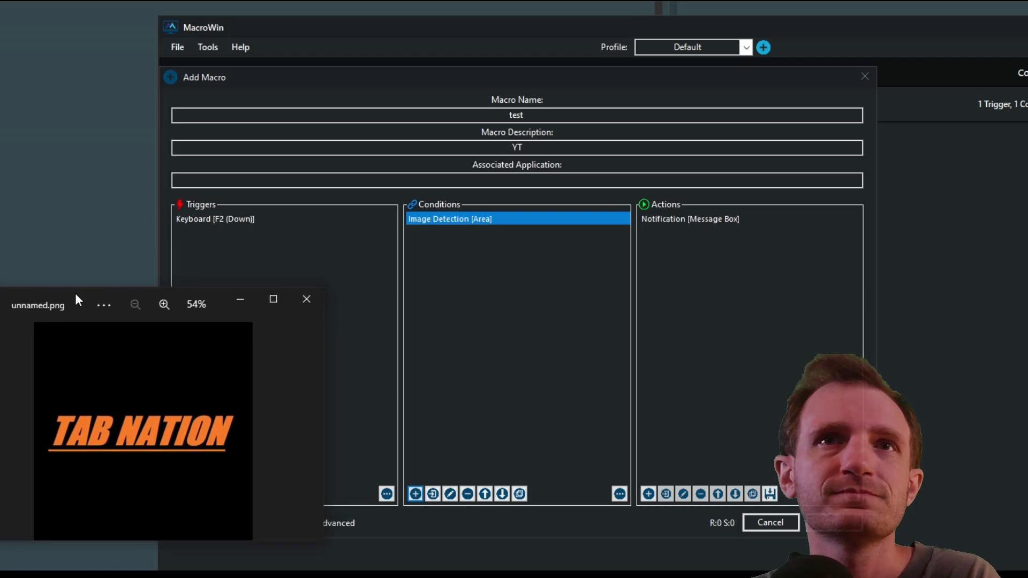
pyautogui.click(493, 318)
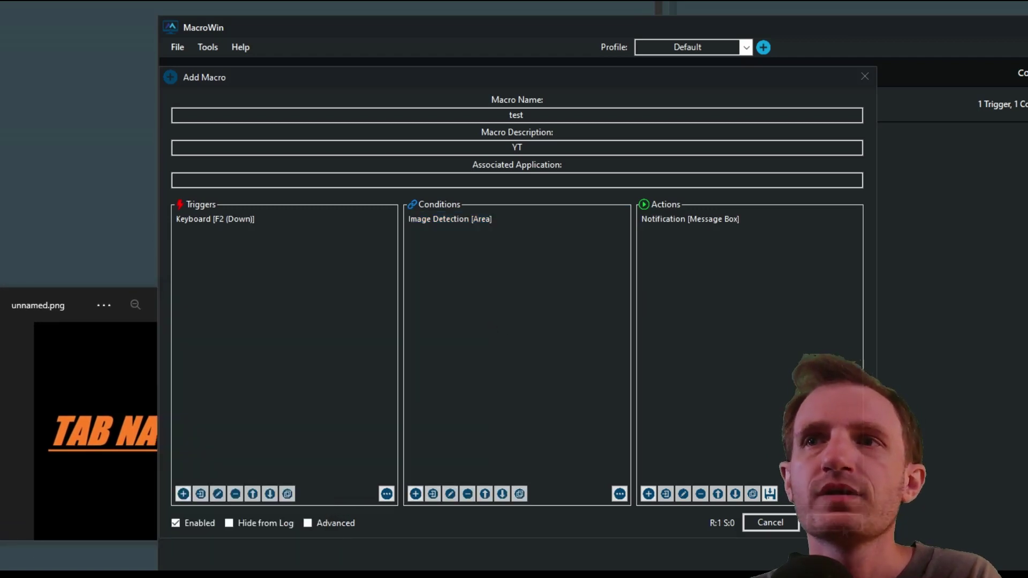
pyautogui.click(834, 522)
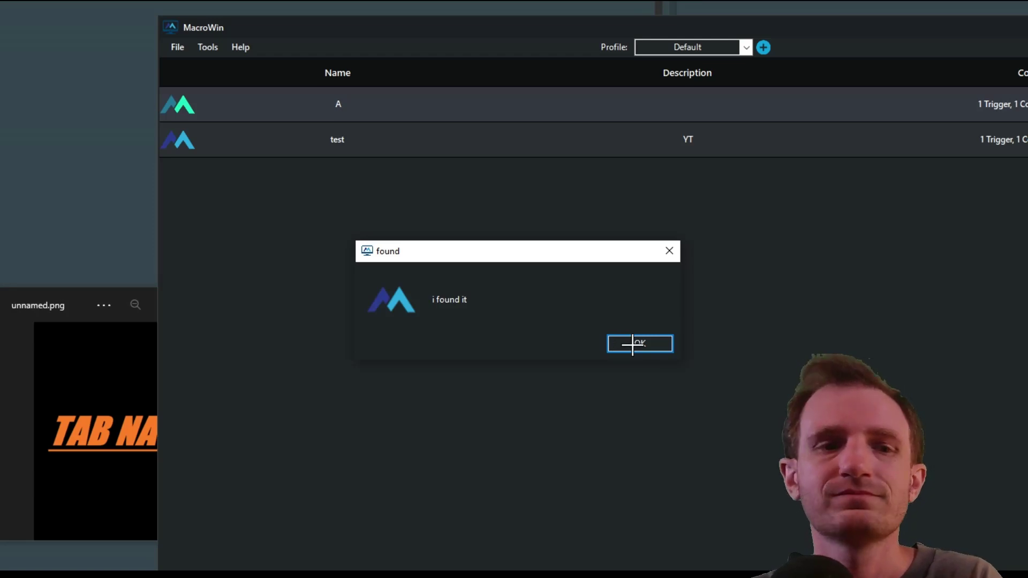
# - Test the macros with the unnamed.png viewer shown and with it minimized, dismissing each message box
pyautogui.click(636, 346)
pyautogui.click(45, 301)
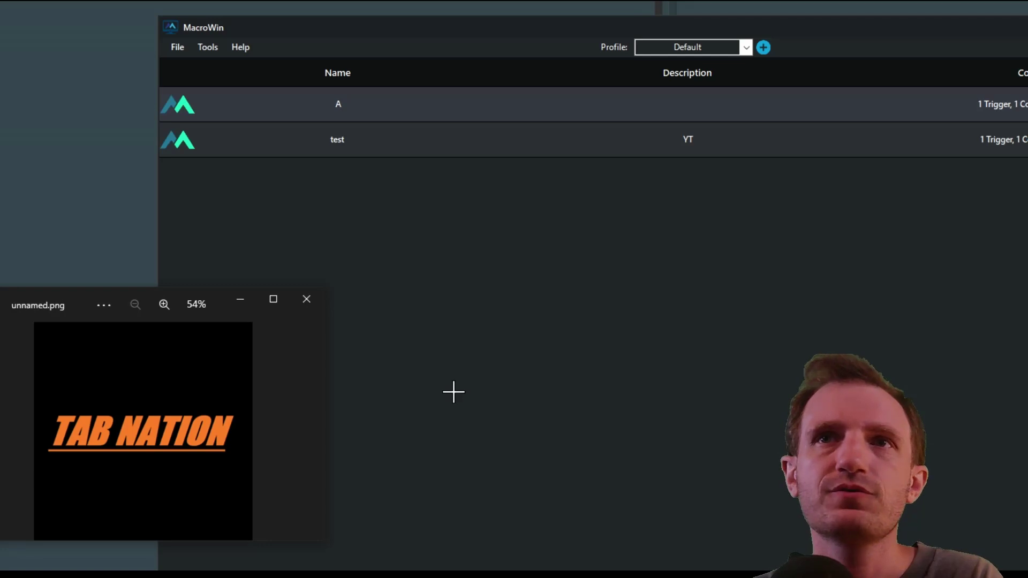
pyautogui.click(636, 342)
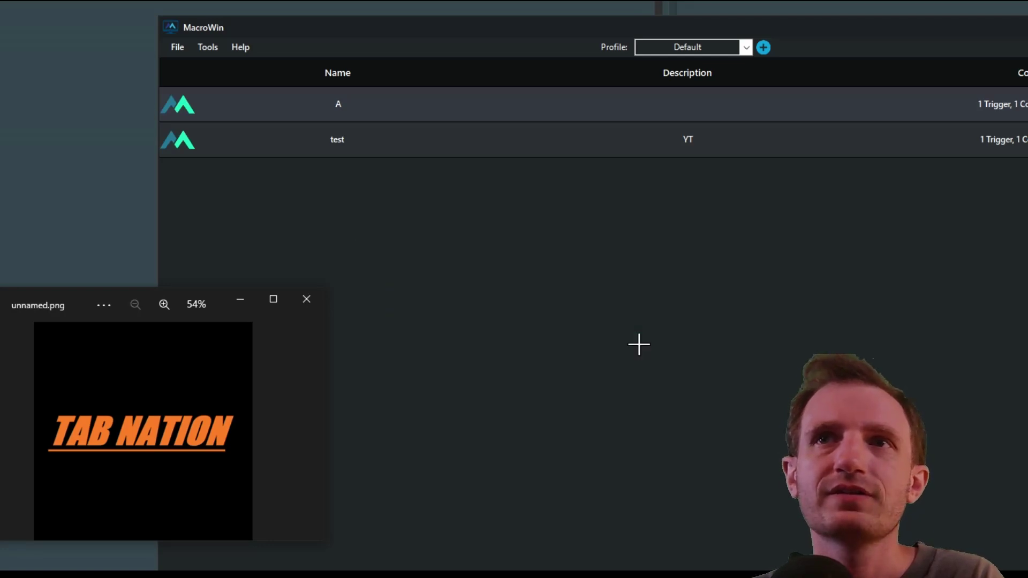
pyautogui.click(639, 344)
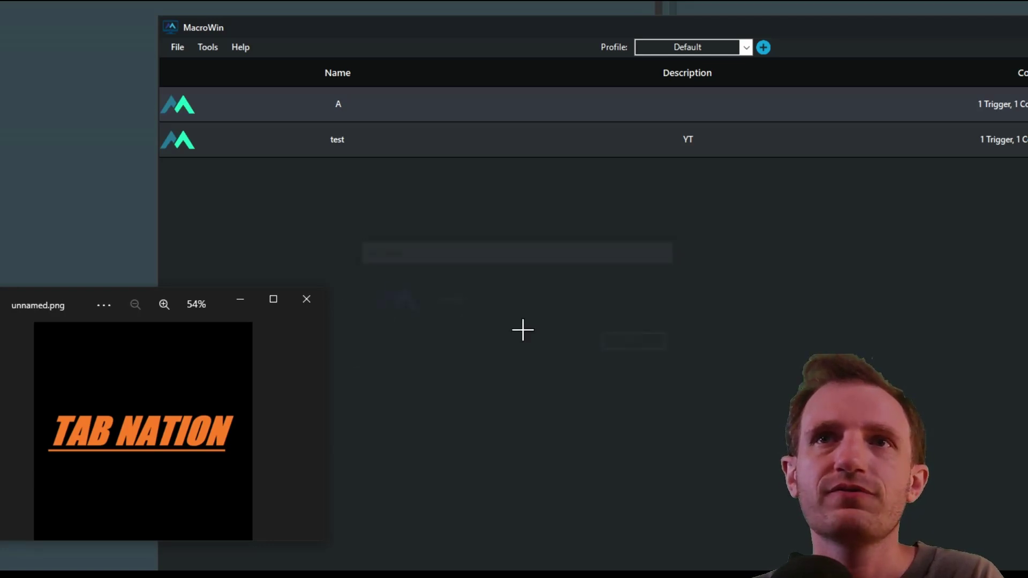
pyautogui.click(240, 299)
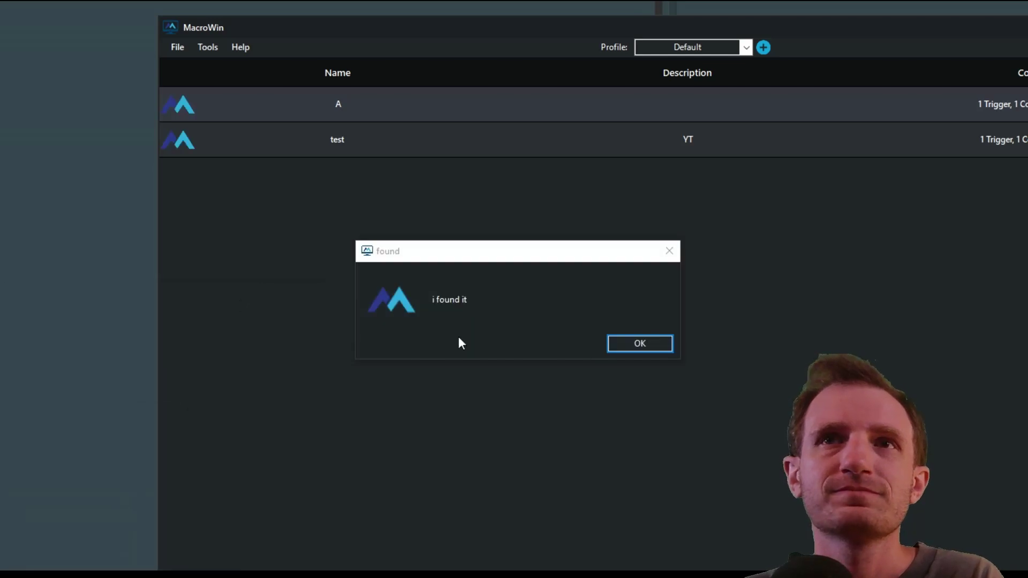
pyautogui.click(636, 343)
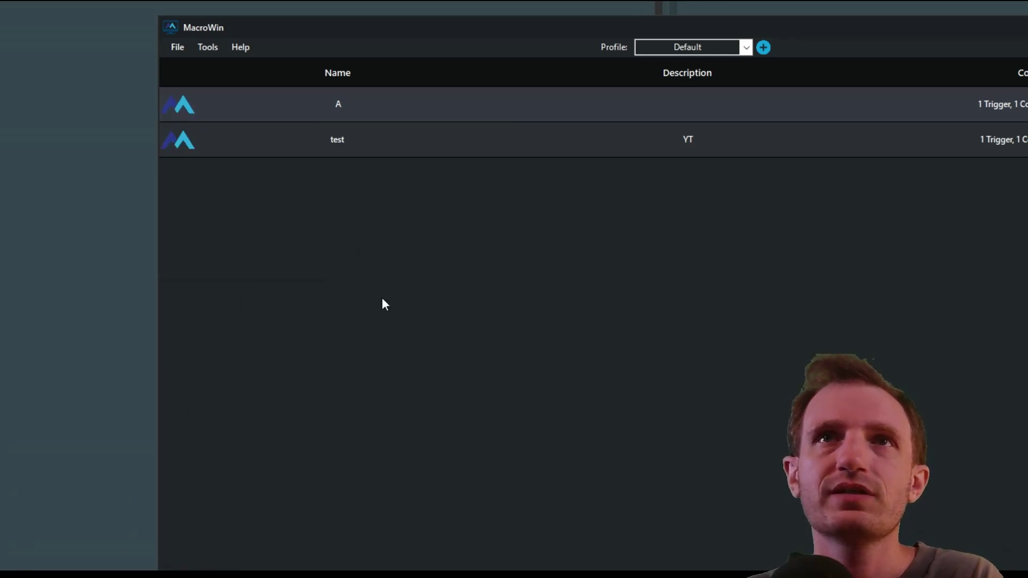
# - Delete macro A from the macro list and confirm the deletion
pyautogui.rightClick(817, 104)
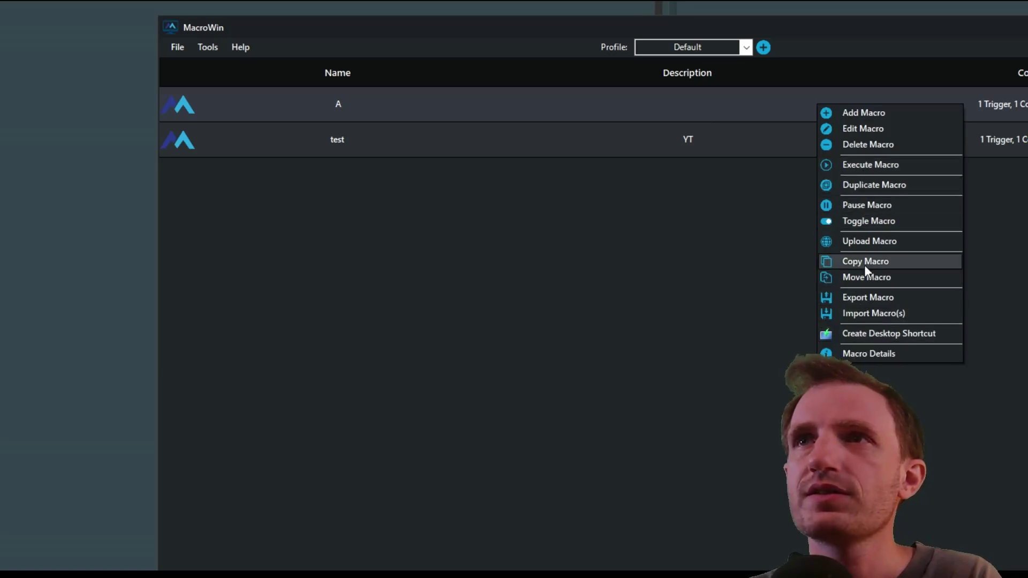
pyautogui.click(870, 146)
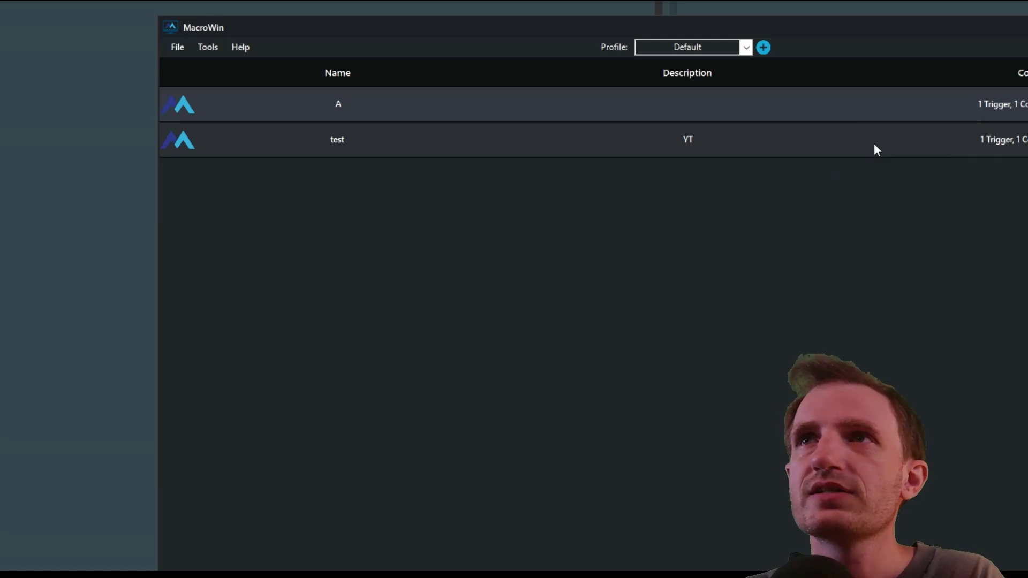
pyautogui.click(558, 343)
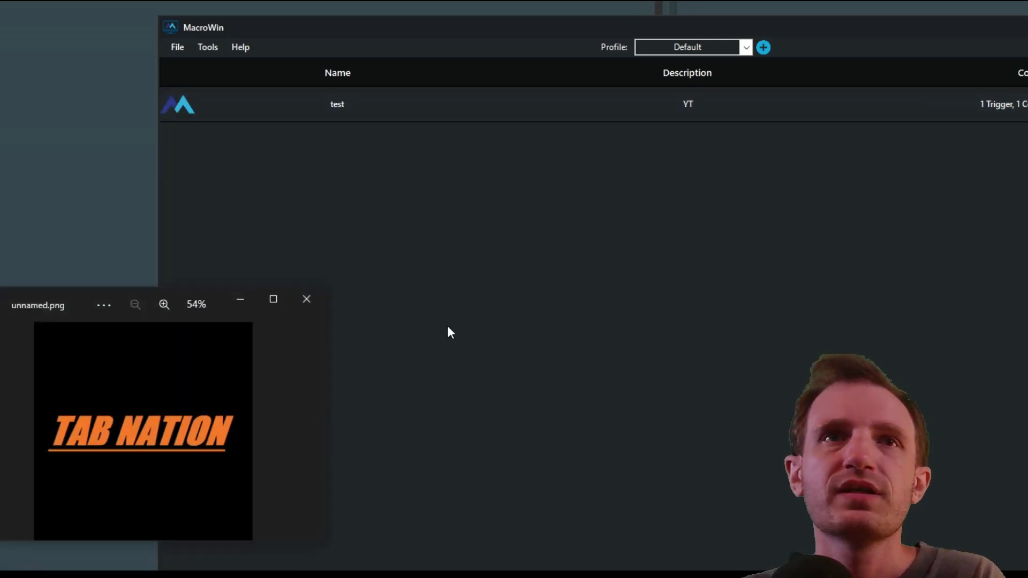
# - Retest the remaining test macro with the TAB NATION image visible and hidden, dismissing the message boxes and leaving the viewer minimized
pyautogui.click(625, 341)
pyautogui.click(625, 343)
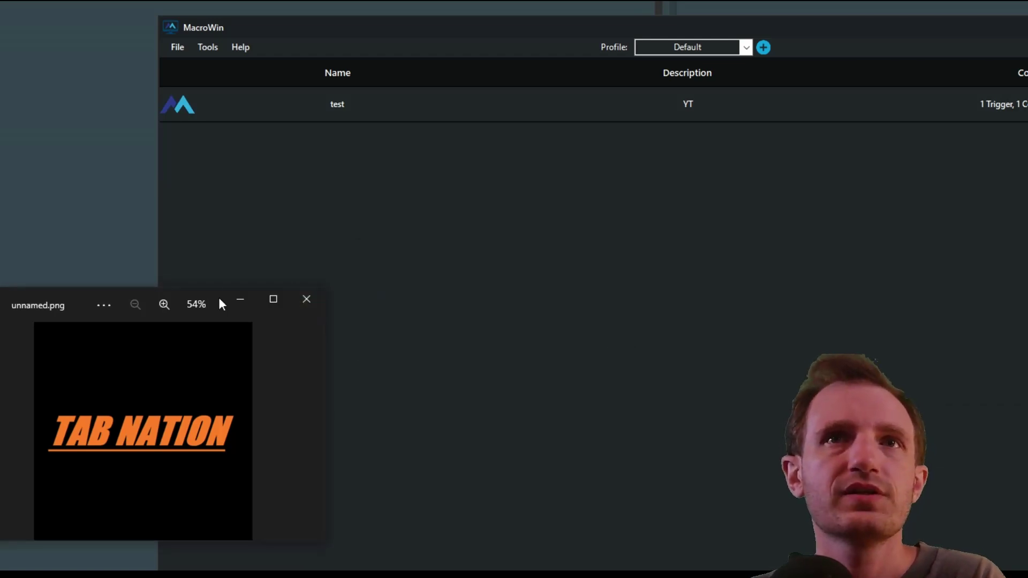
pyautogui.click(242, 300)
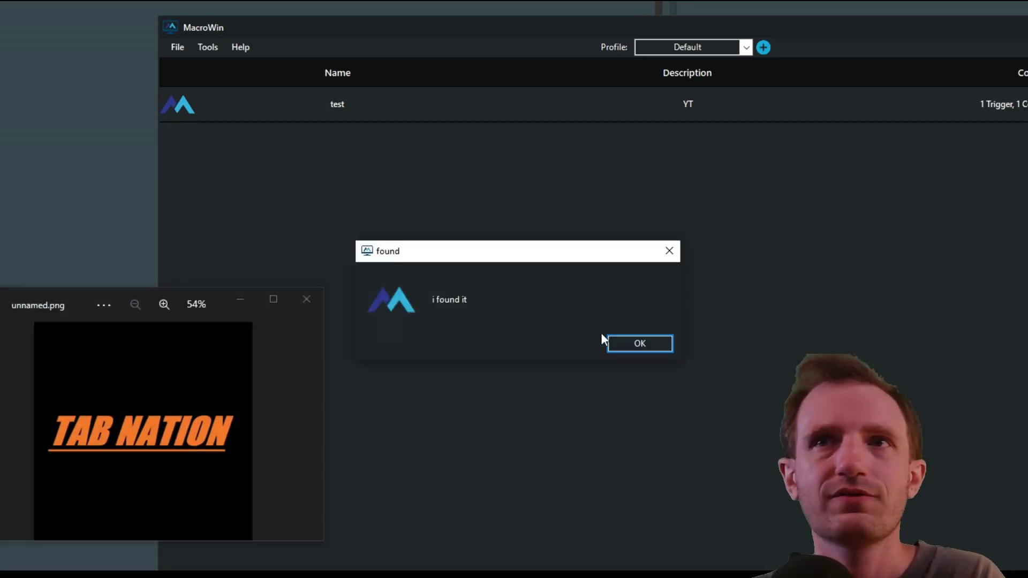
pyautogui.click(622, 340)
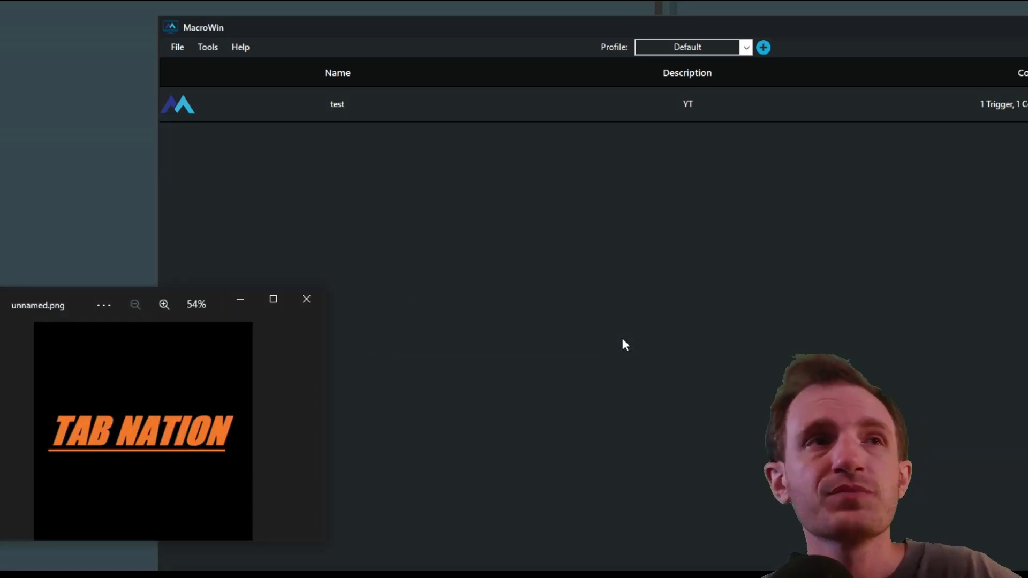
pyautogui.click(246, 308)
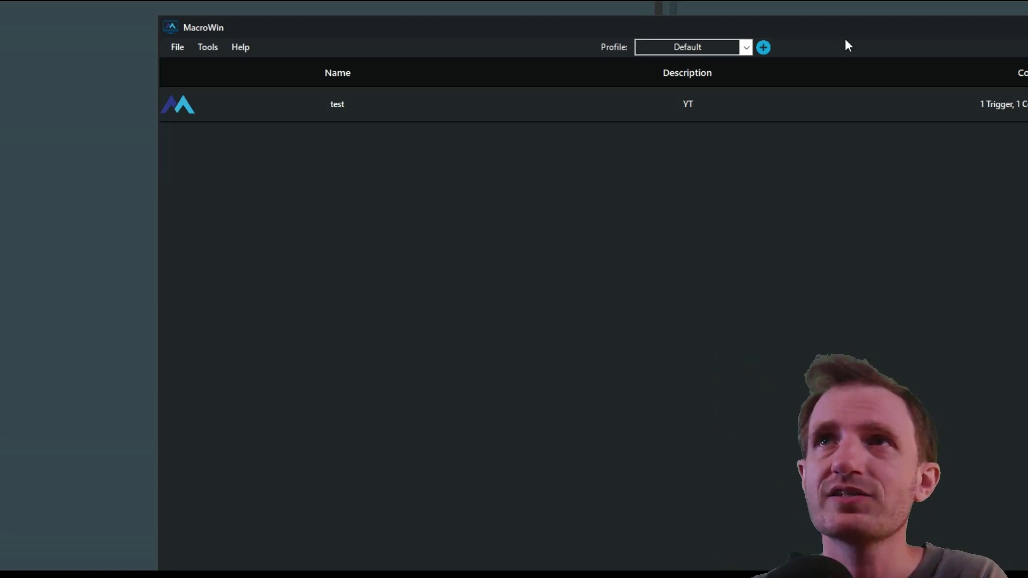
# - Reposition the MacroWin window, open the test macro for editing and remove its Image Detection condition
pyautogui.moveTo(853, 37); pyautogui.dragTo(698, 21)
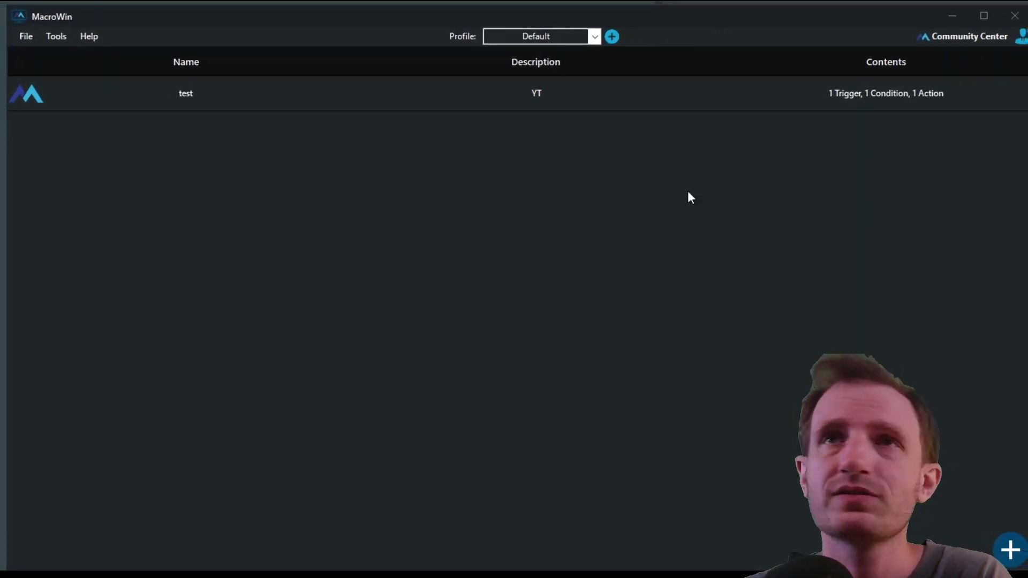
pyautogui.doubleClick(518, 104)
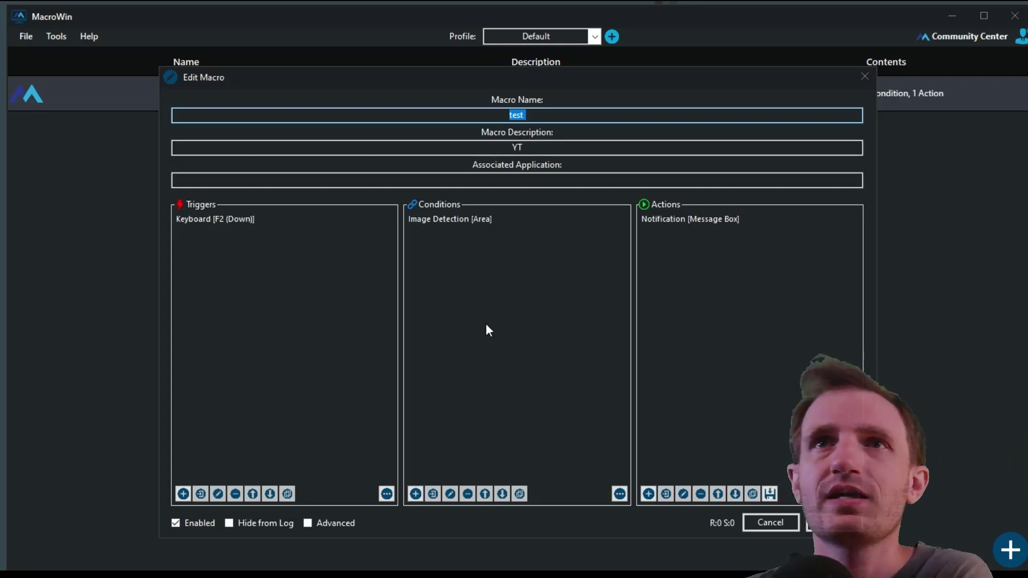
pyautogui.click(473, 220)
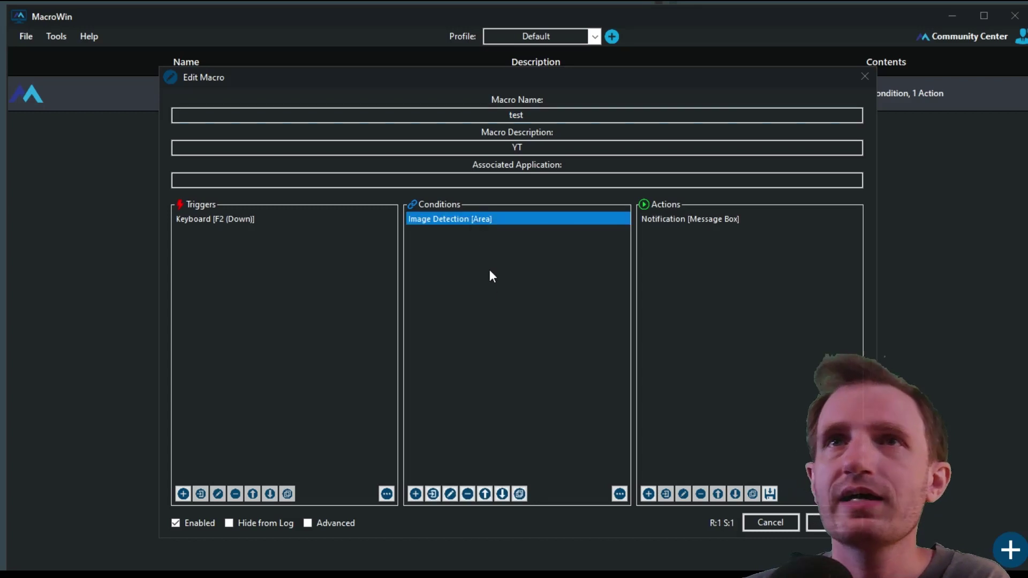
pyautogui.click(468, 495)
# - Add a Pixel Search condition to the test macro
pyautogui.click(416, 492)
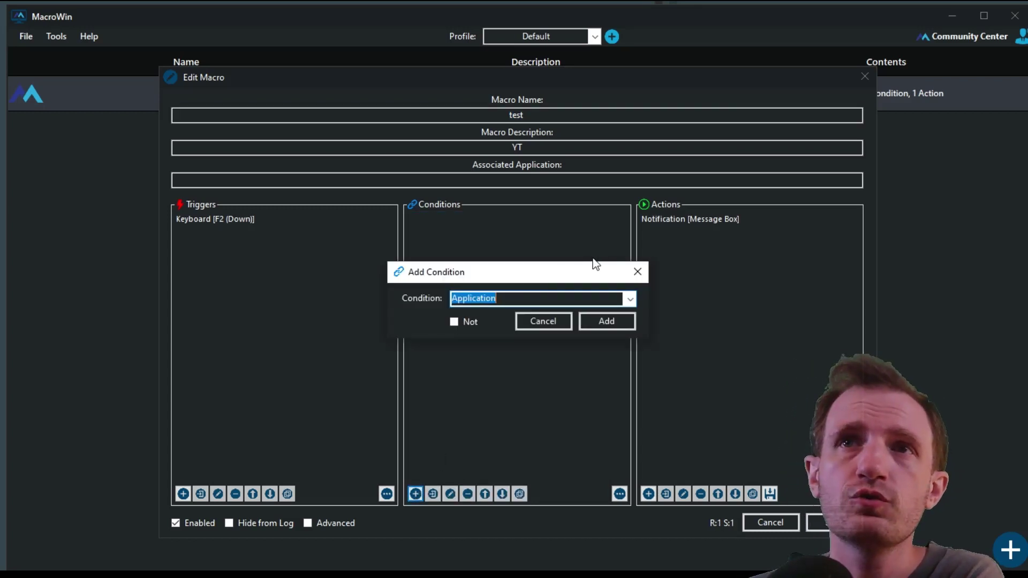
pyautogui.click(630, 300)
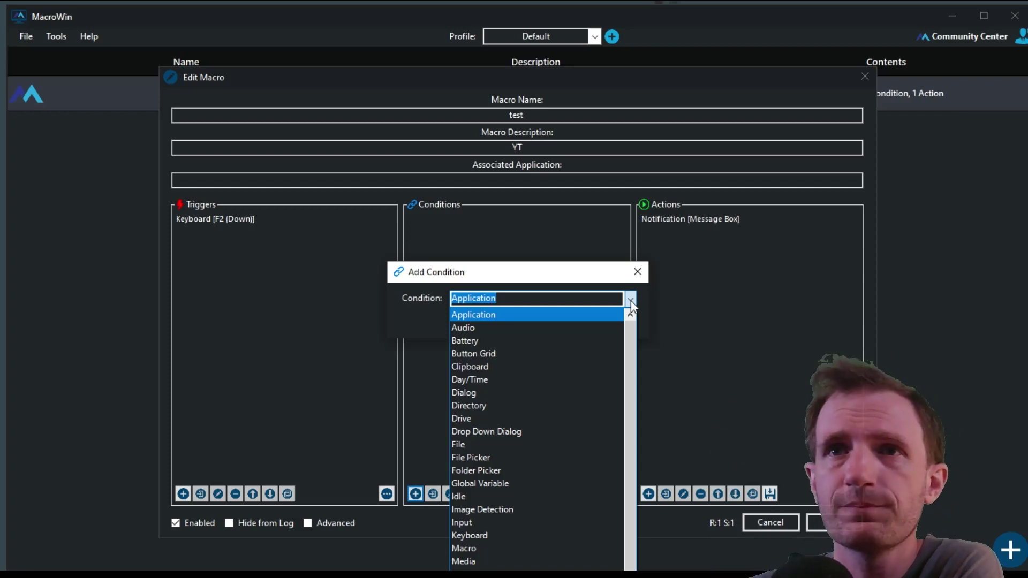
pyautogui.scroll(-2, 589, 485)
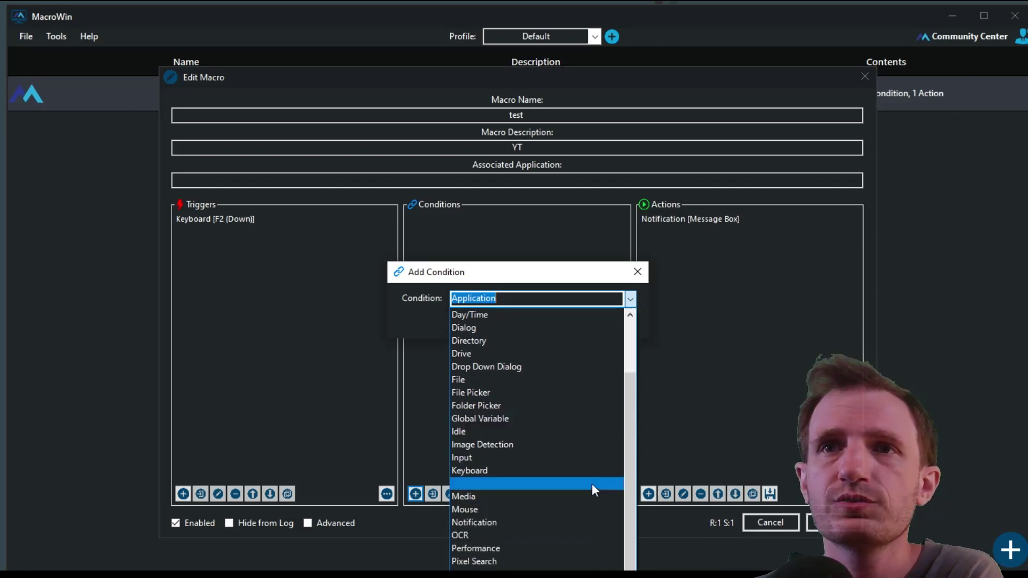
pyautogui.click(508, 562)
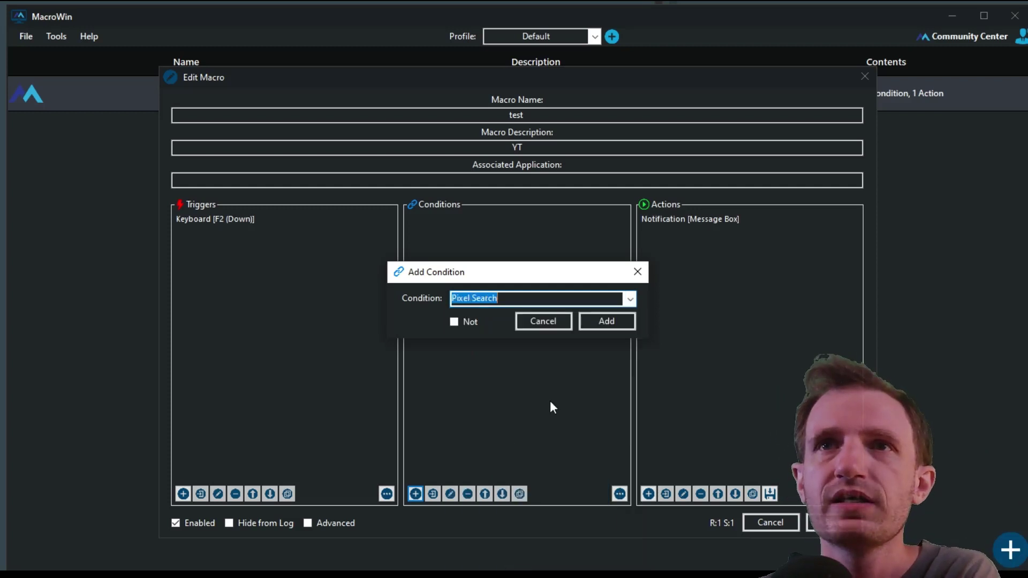
pyautogui.click(607, 321)
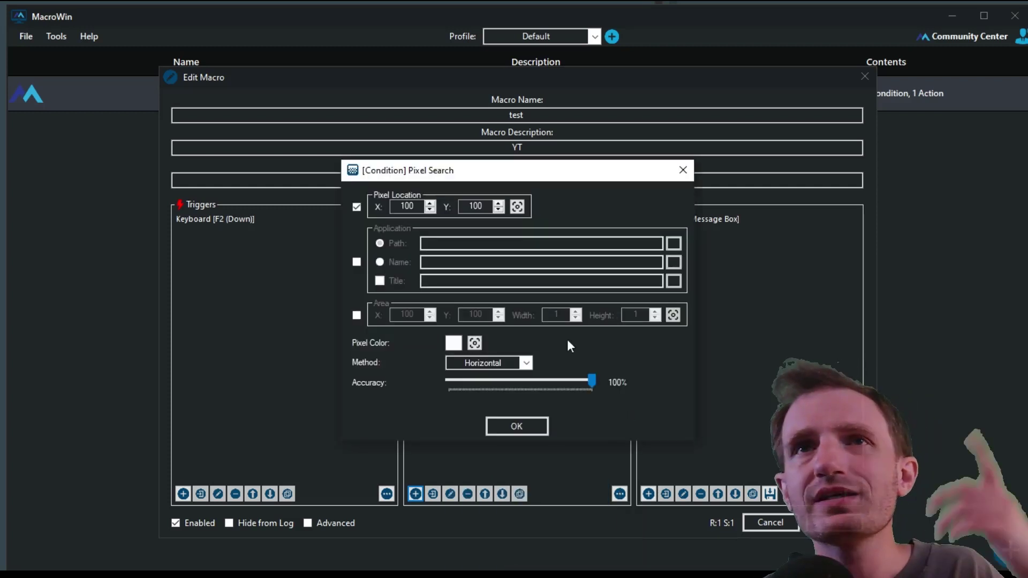
# - Restore the image viewer, move it aside and limit the pixel search to an area at X 163, Y 398, about 935 by 512 pixels
pyautogui.hotkey('alt', 'Tab')
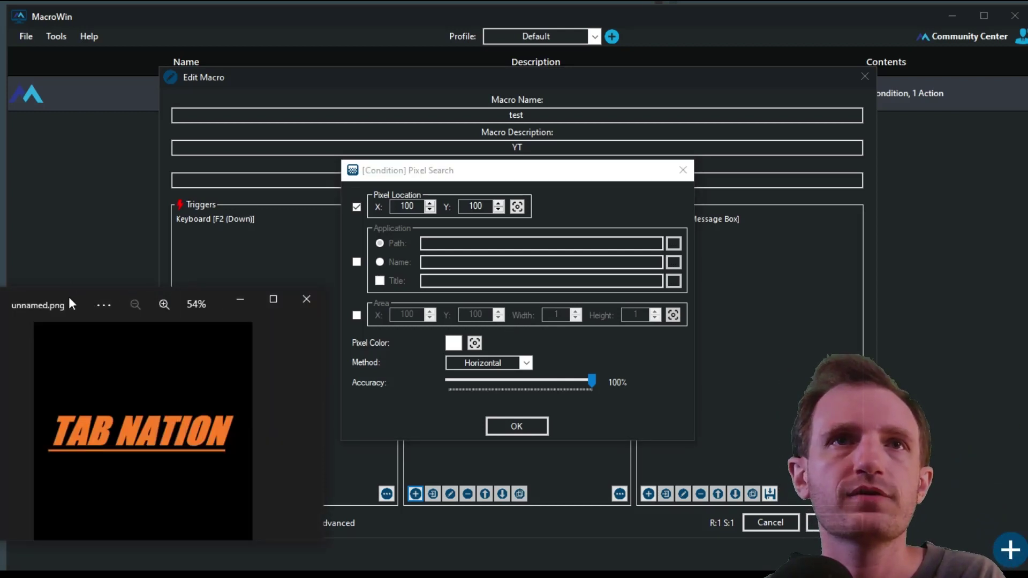
pyautogui.moveTo(68, 296); pyautogui.dragTo(72, 407)
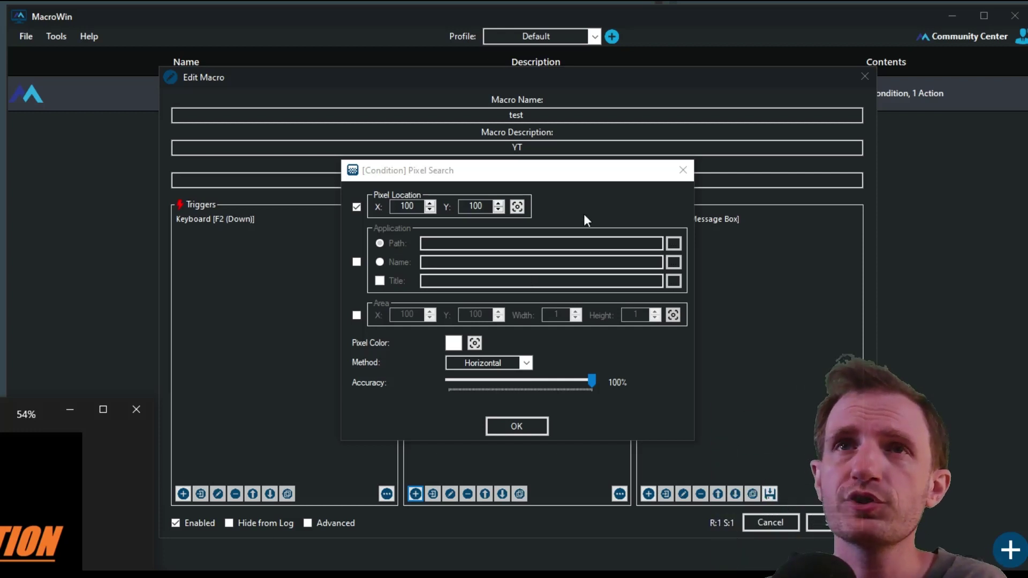
pyautogui.click(356, 316)
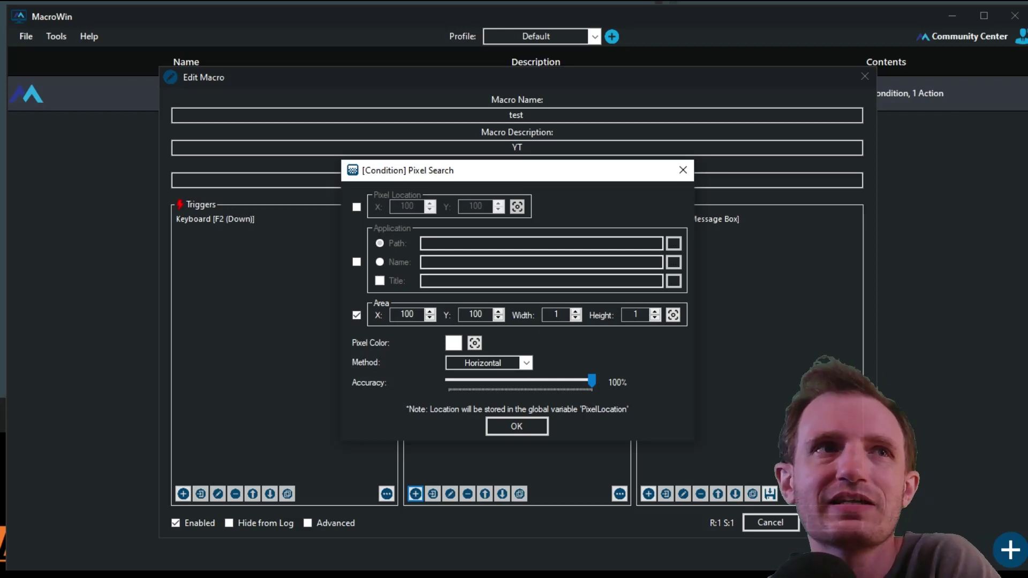
pyautogui.click(672, 316)
pyautogui.moveTo(1, 214); pyautogui.dragTo(596, 561)
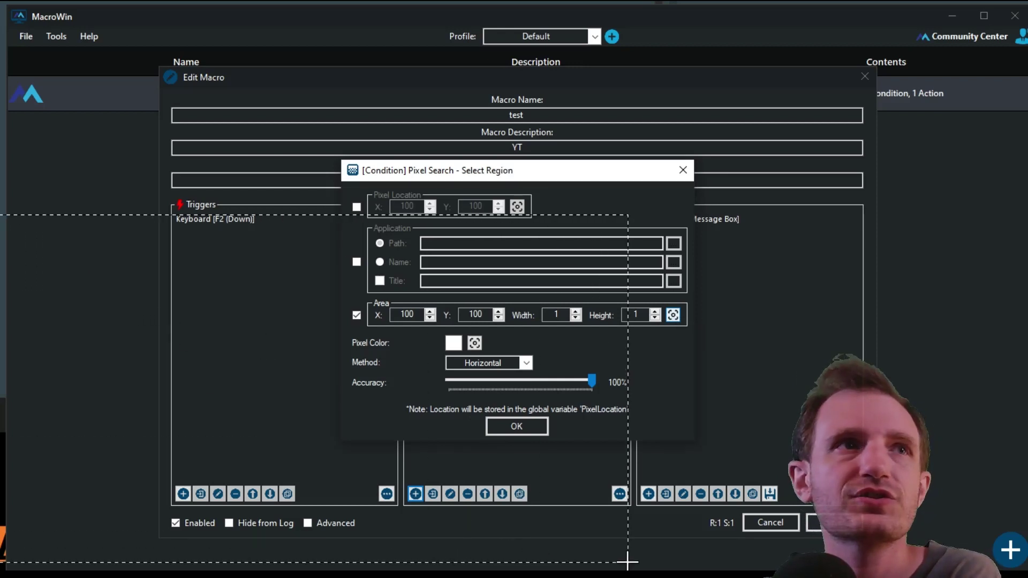
pyautogui.moveTo(628, 562); pyautogui.dragTo(615, 527)
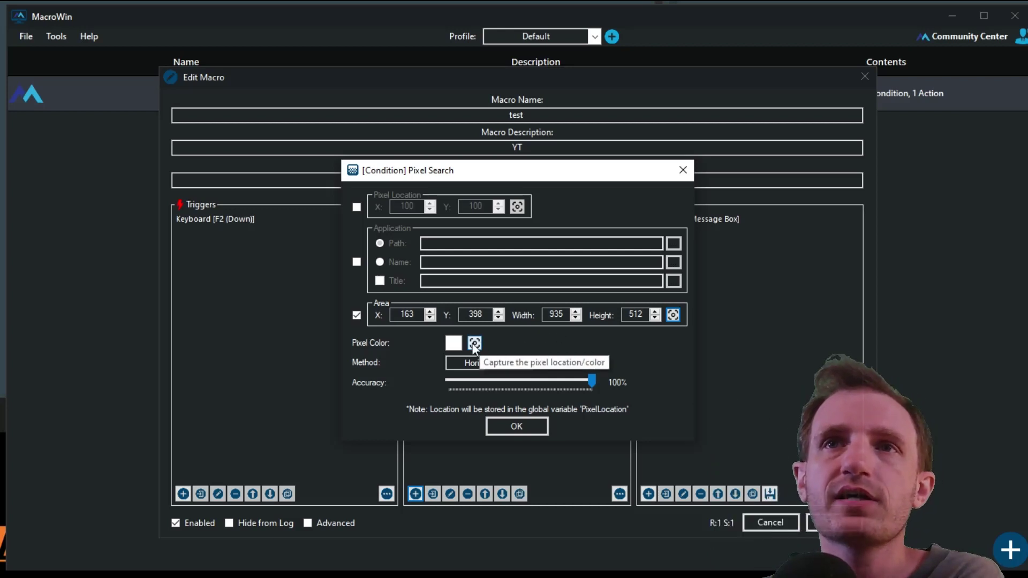
pyautogui.click(453, 343)
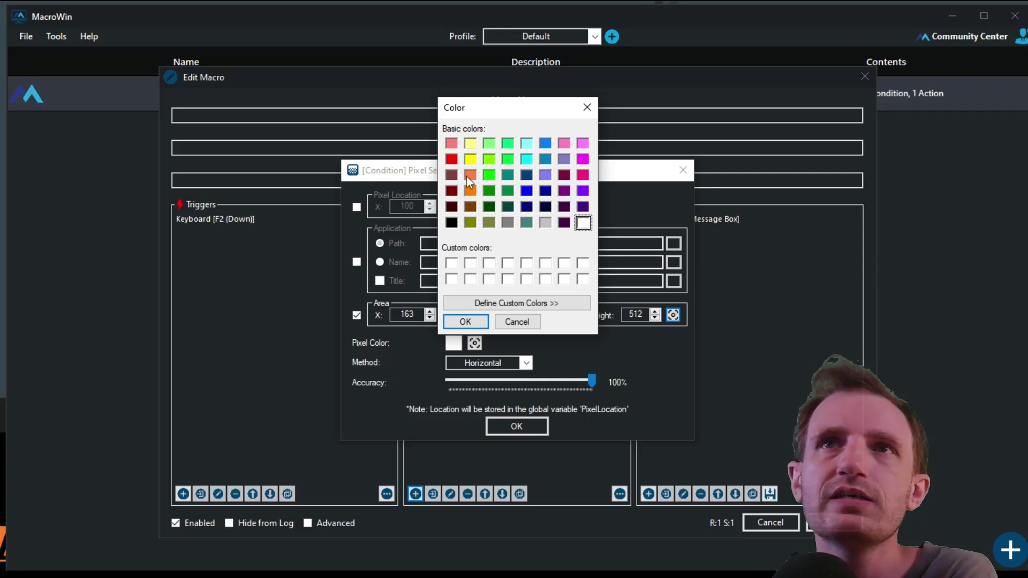
pyautogui.moveTo(5, 374); pyautogui.dragTo(204, 317)
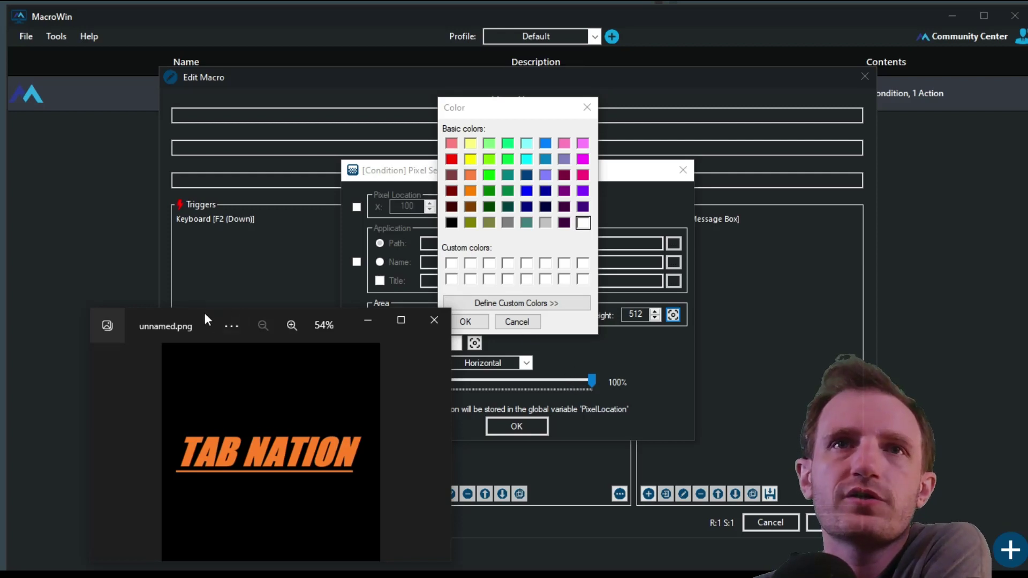
pyautogui.moveTo(205, 319); pyautogui.dragTo(30, 347)
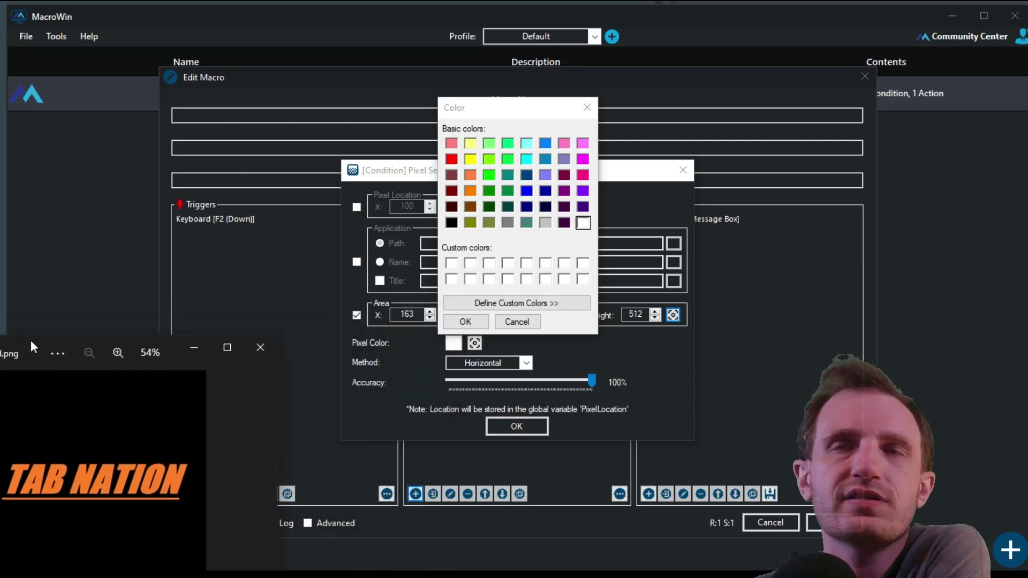
pyautogui.click(534, 323)
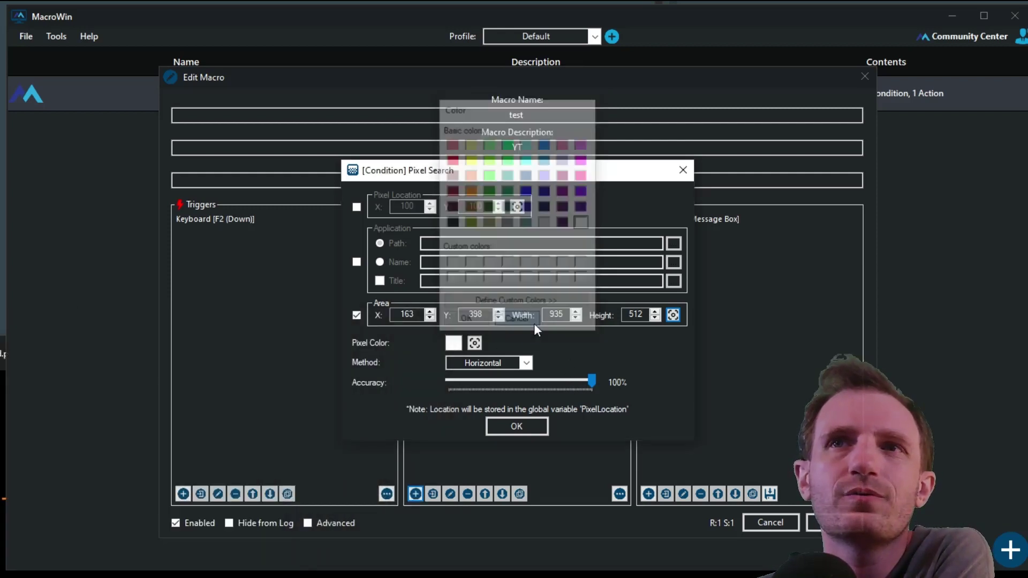
# - Capture the orange of the TAB NATION logo as the pixel color and review the search methods, keeping Horizontal
pyautogui.click(476, 345)
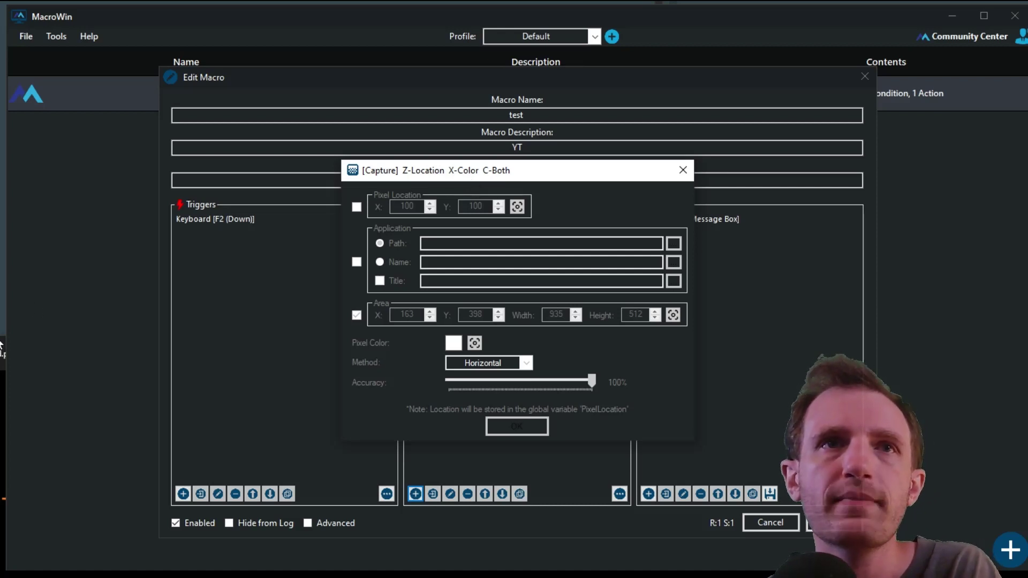
pyautogui.moveTo(0, 353); pyautogui.dragTo(119, 272)
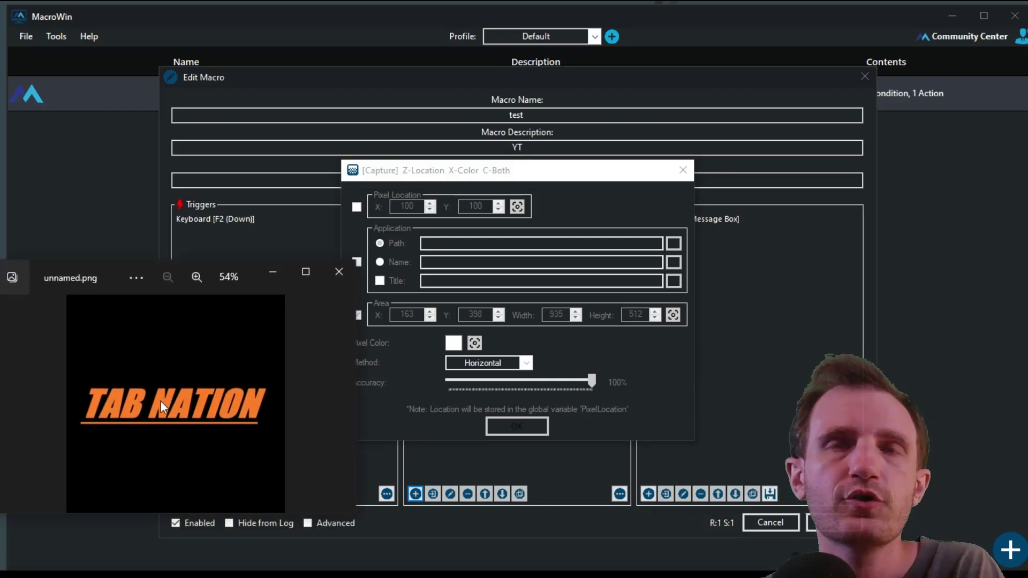
pyautogui.press('x')
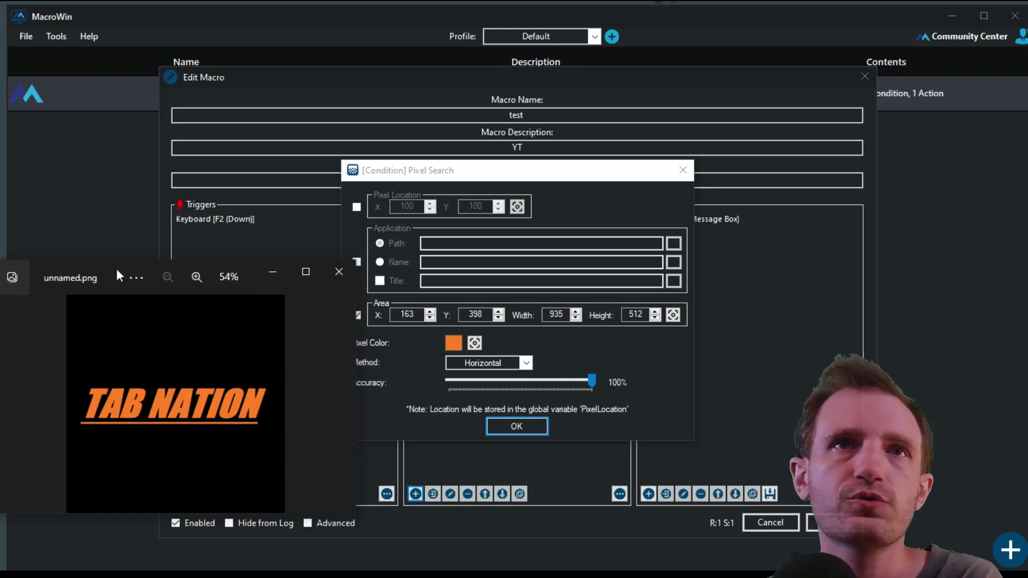
pyautogui.moveTo(116, 268); pyautogui.dragTo(25, 298)
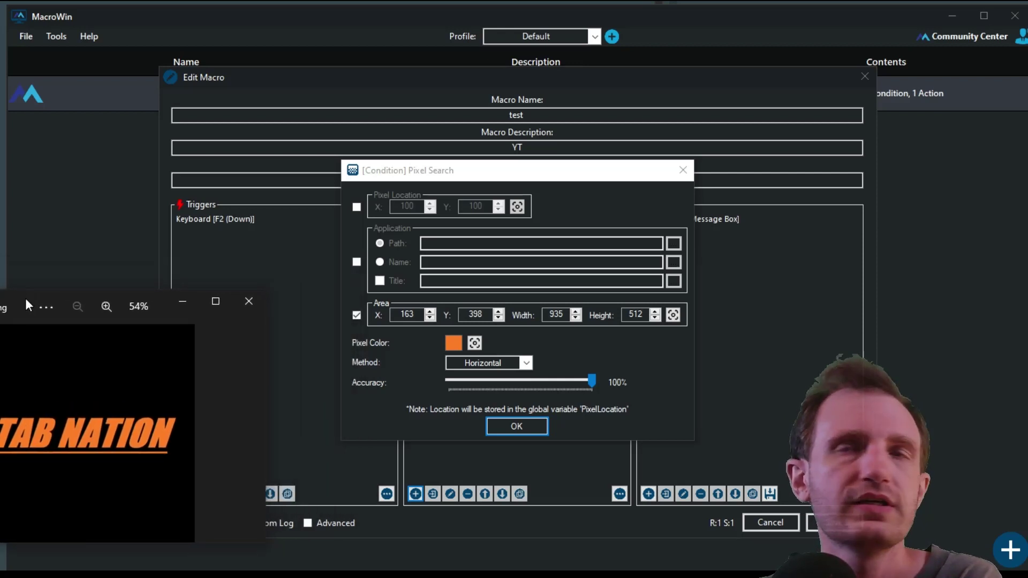
pyautogui.click(571, 343)
pyautogui.click(527, 364)
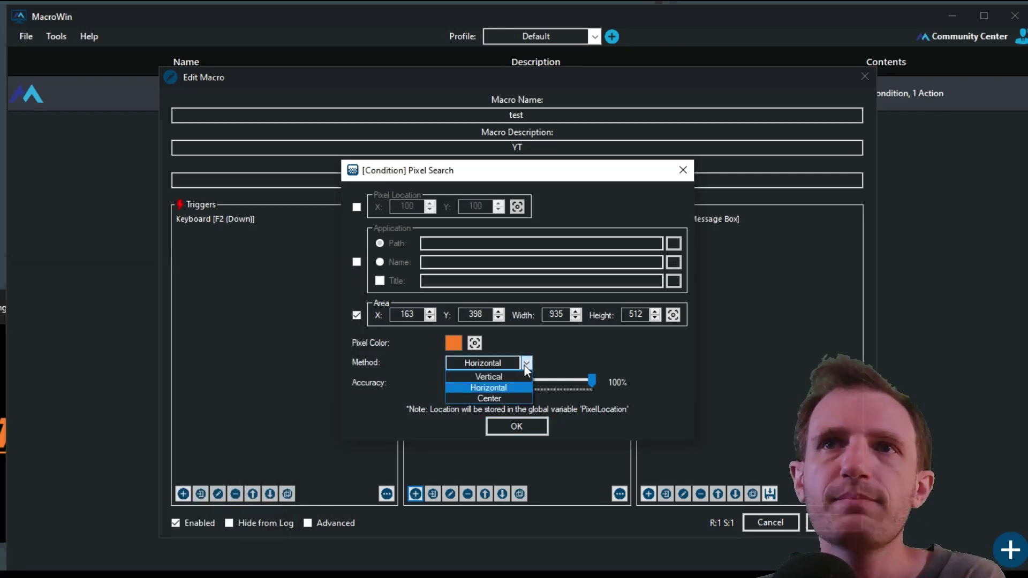
pyautogui.click(592, 353)
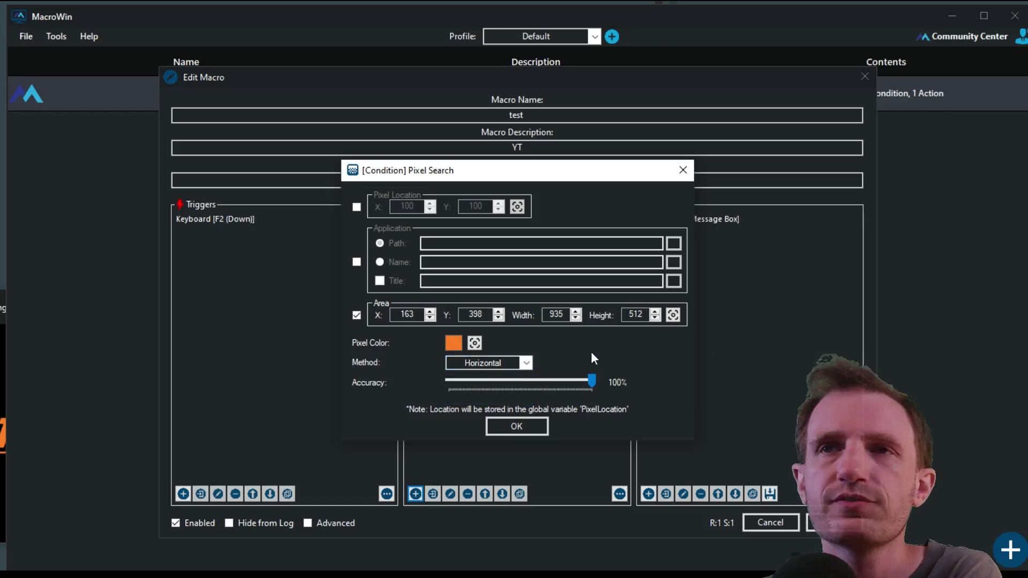
# - Try different accuracy levels for the pixel search, settle on 83% and save the test macro
pyautogui.moveTo(591, 384); pyautogui.dragTo(550, 384)
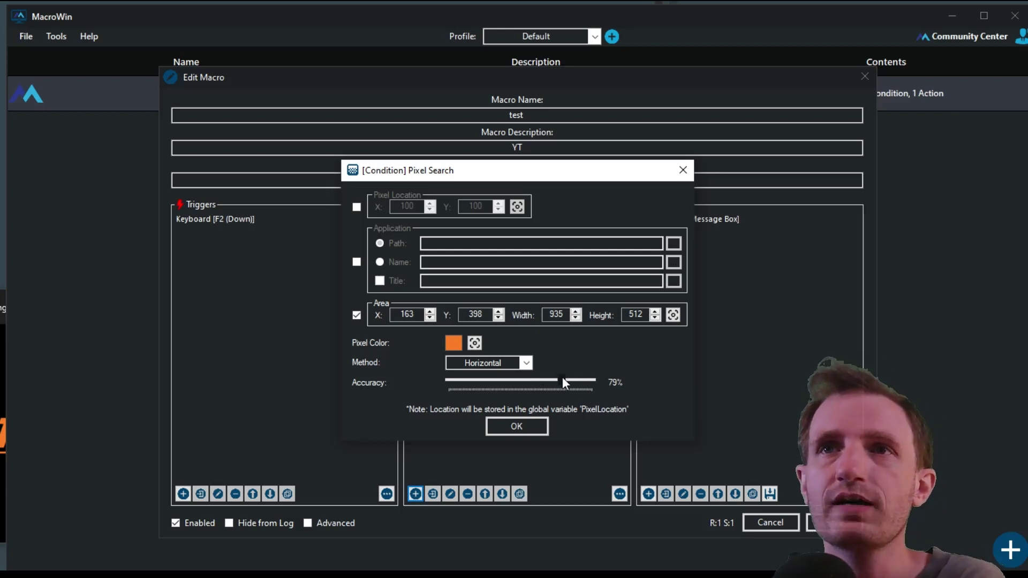
pyautogui.moveTo(562, 380); pyautogui.dragTo(378, 383)
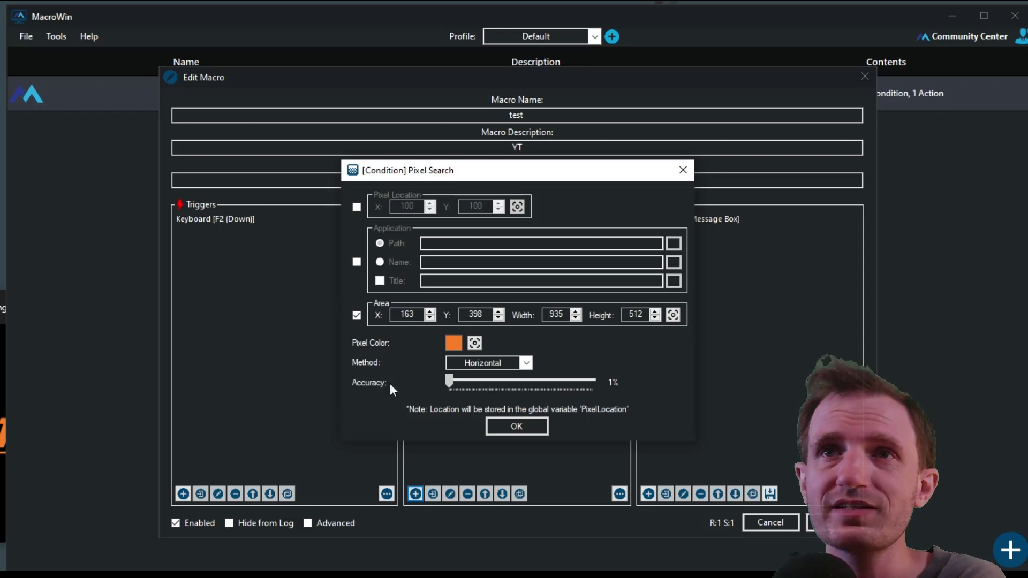
pyautogui.moveTo(449, 381); pyautogui.dragTo(567, 383)
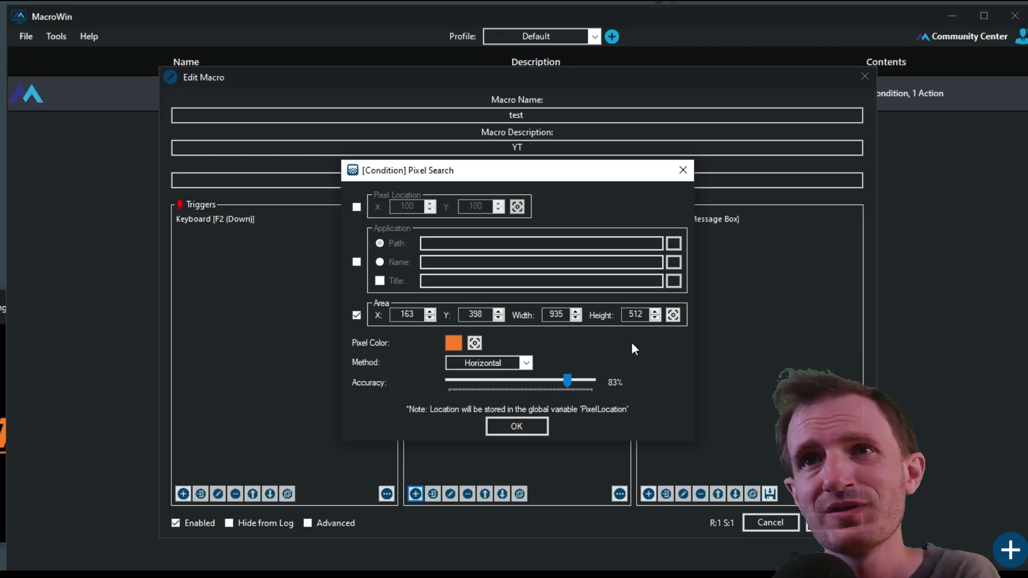
pyautogui.click(541, 427)
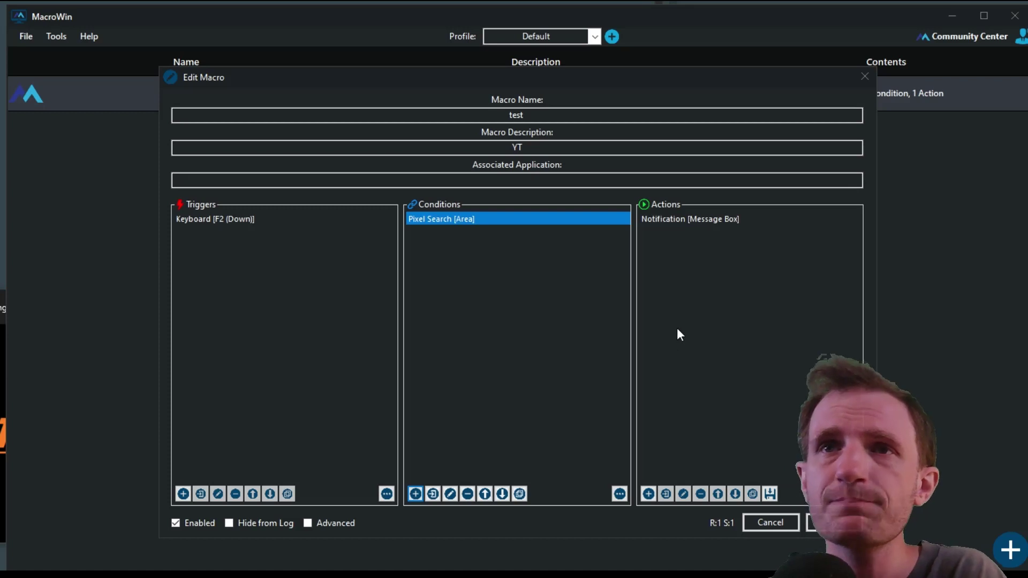
pyautogui.click(835, 522)
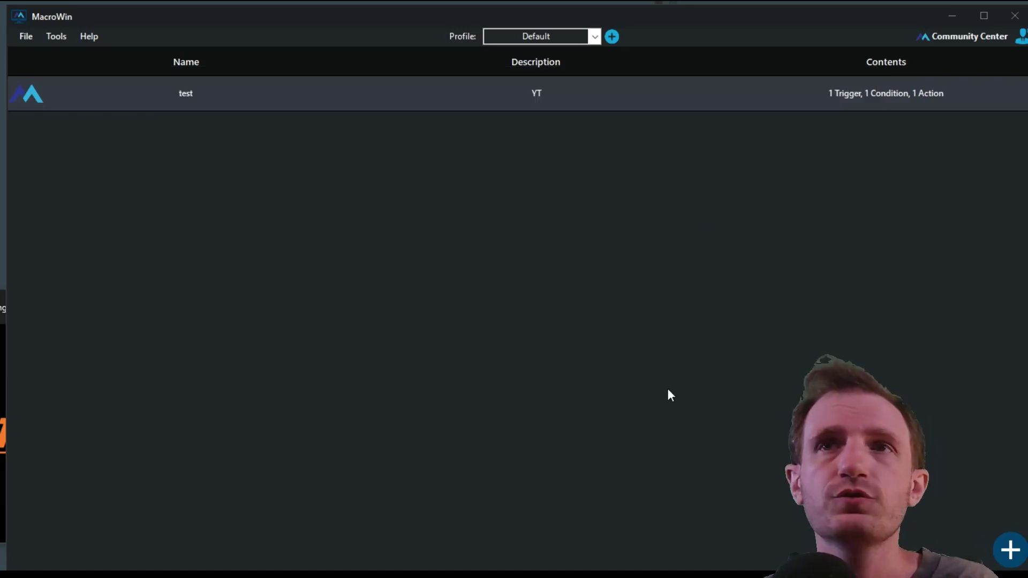
# - Test the pixel search macro against the TAB NATION logo, dismiss its message boxes and minimize the image viewer
pyautogui.click(640, 345)
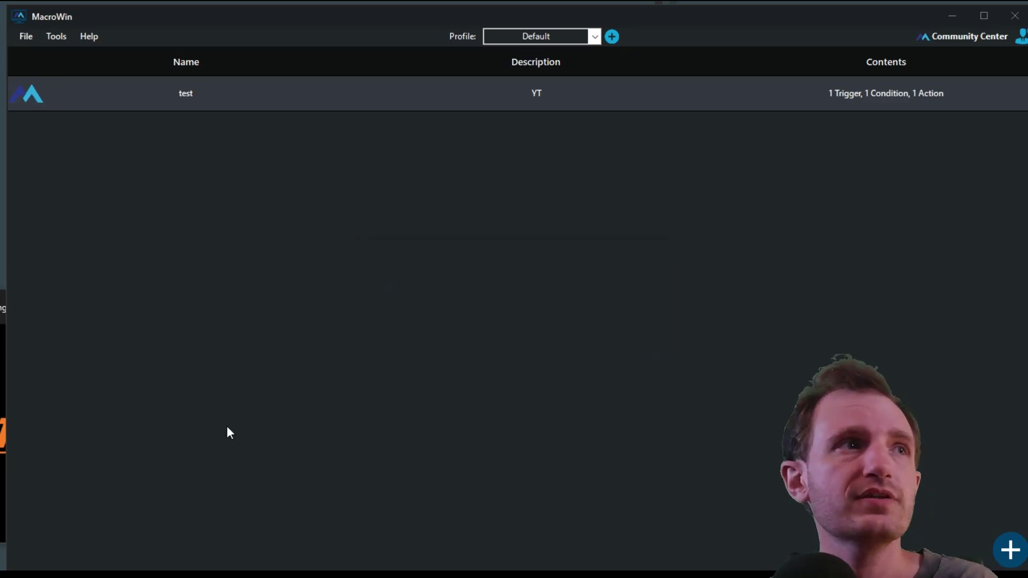
pyautogui.moveTo(1, 298); pyautogui.dragTo(53, 293)
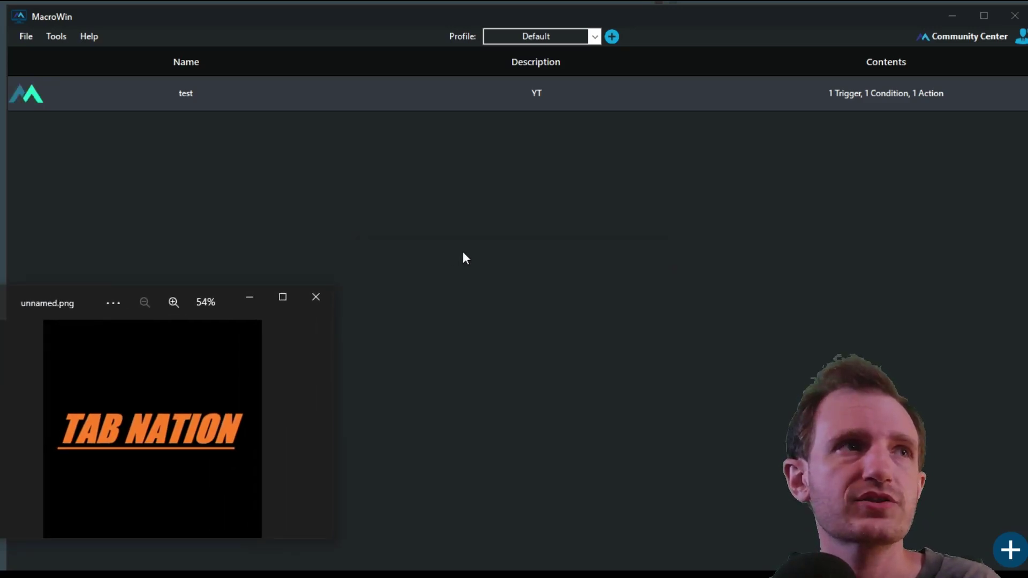
pyautogui.click(657, 346)
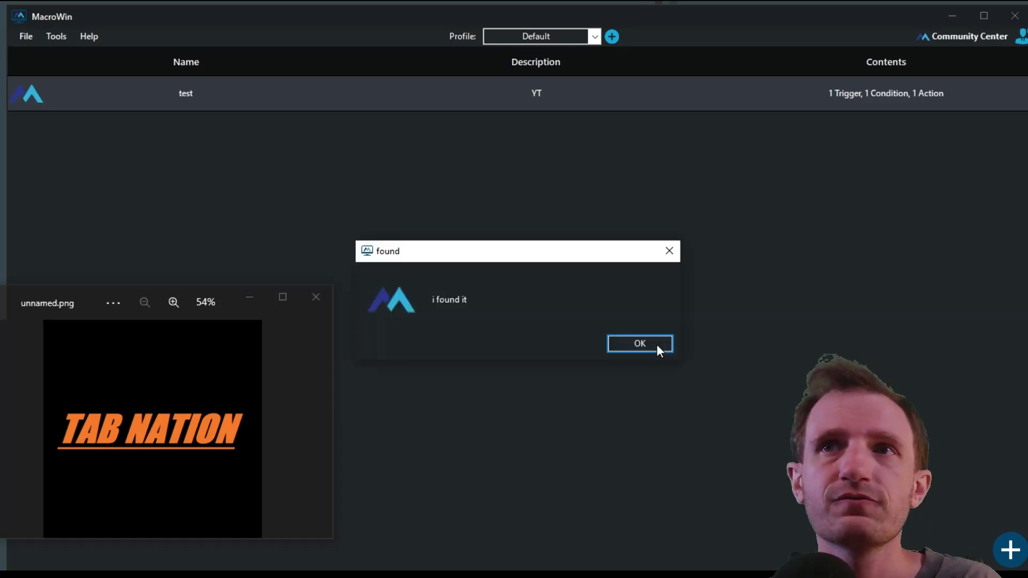
pyautogui.click(657, 346)
pyautogui.click(251, 297)
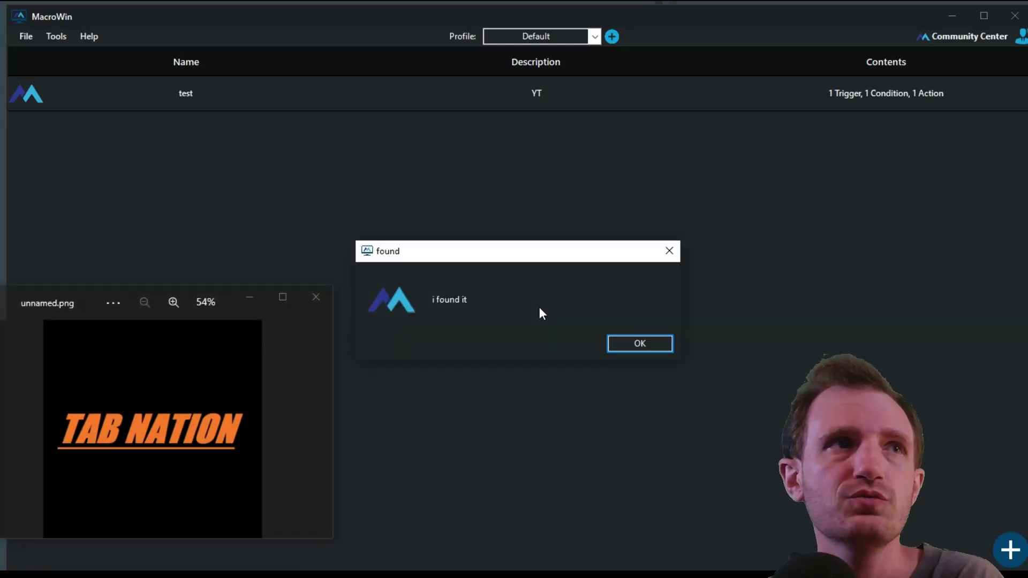
pyautogui.click(628, 343)
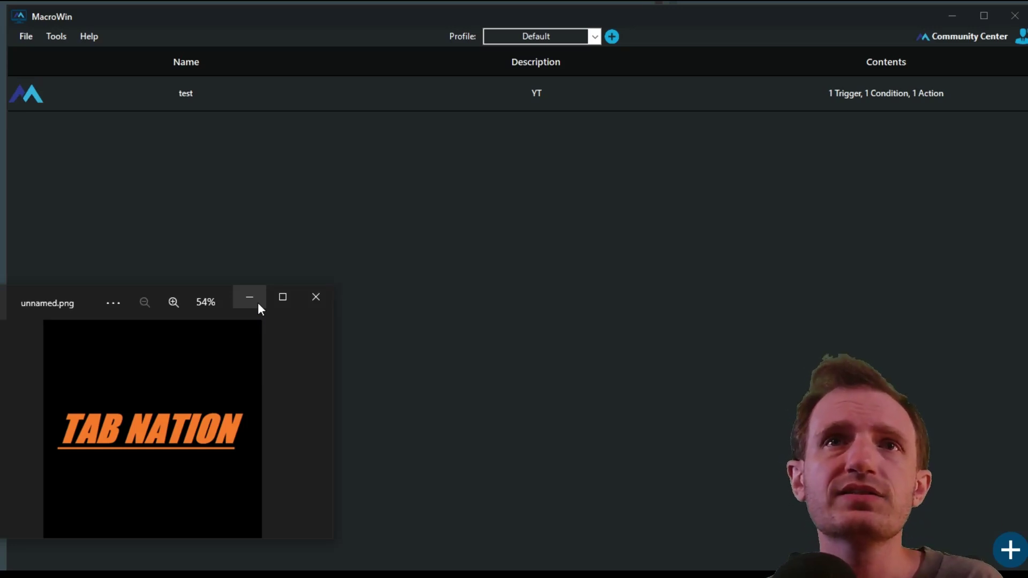
pyautogui.click(258, 304)
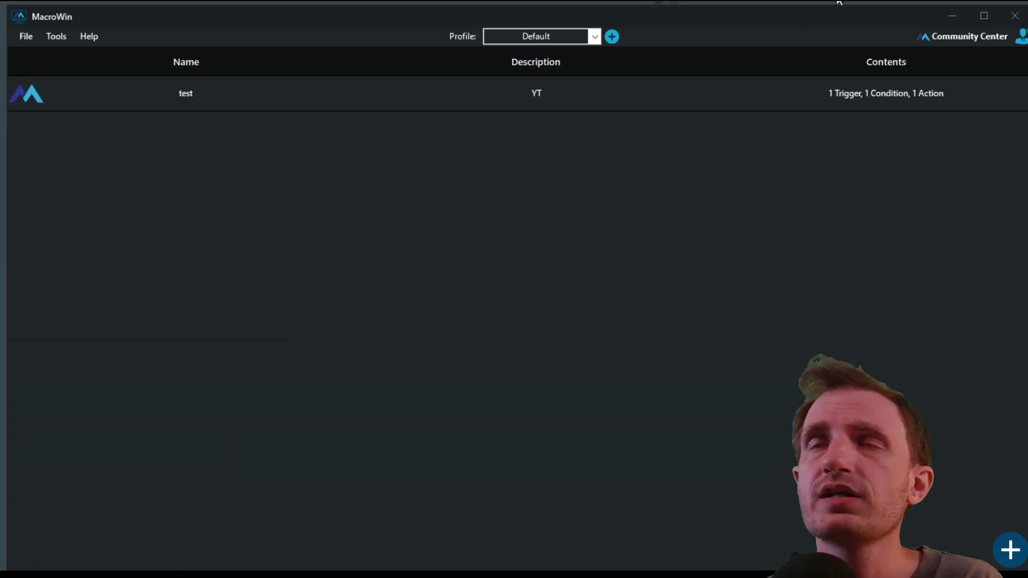
# - Close the TAB Nation folder, open the i-can-haz-your-autohotkey-file-please picture from the memes folder and move its viewer aside
pyautogui.hotkey('alt', 'Tab')
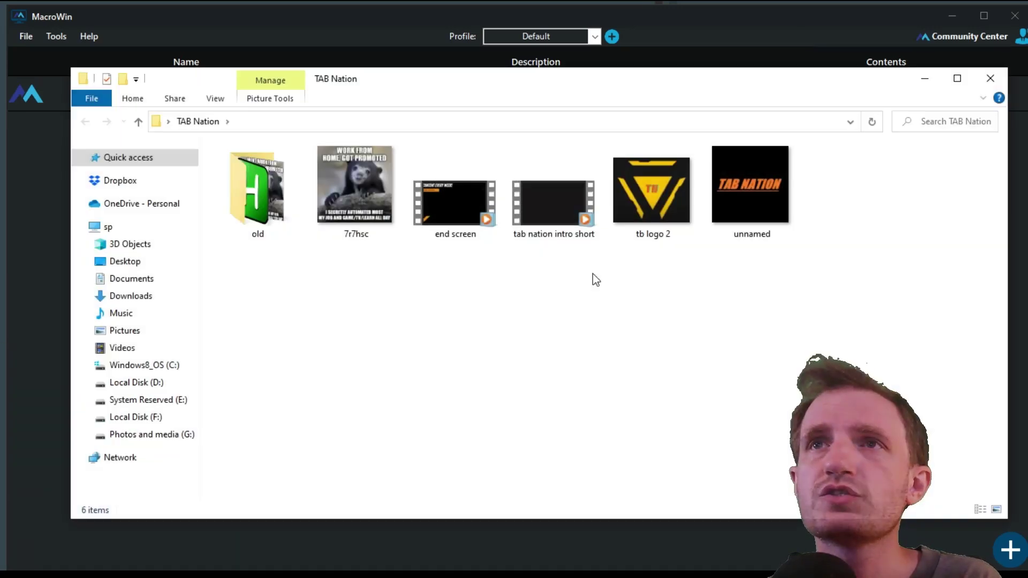
pyautogui.click(991, 78)
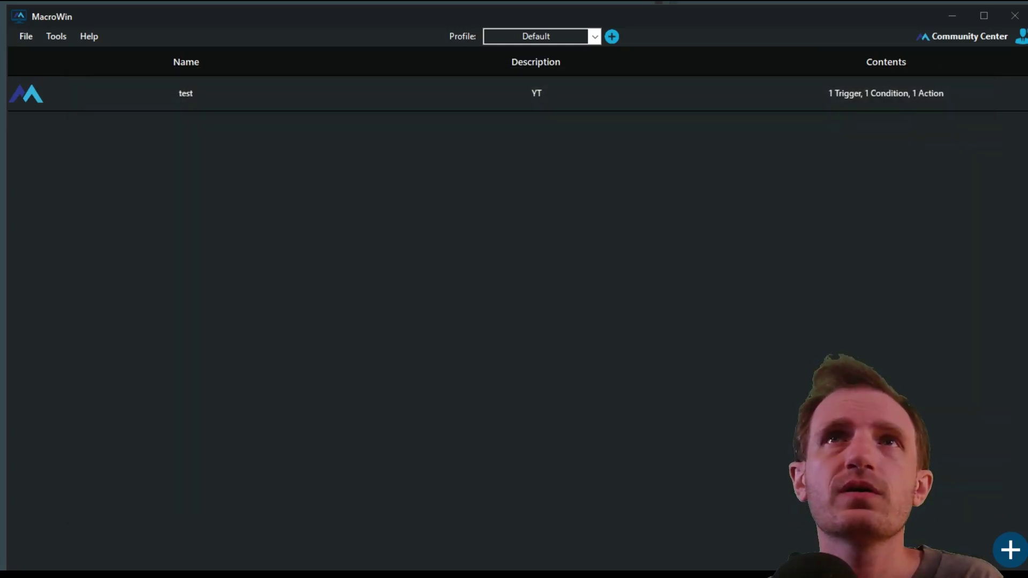
pyautogui.hotkey('alt', 'Tab')
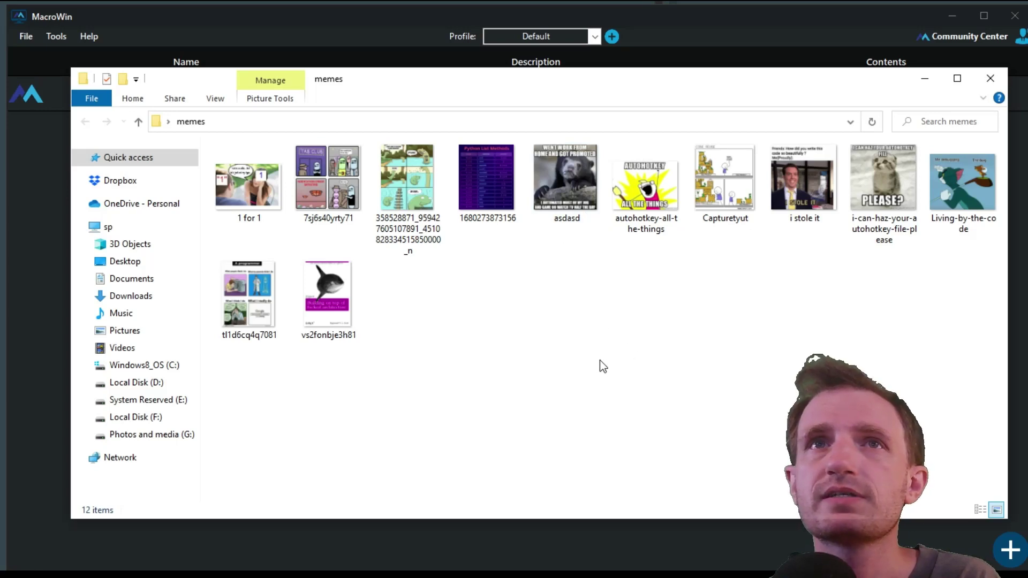
pyautogui.click(876, 183)
pyautogui.click(990, 79)
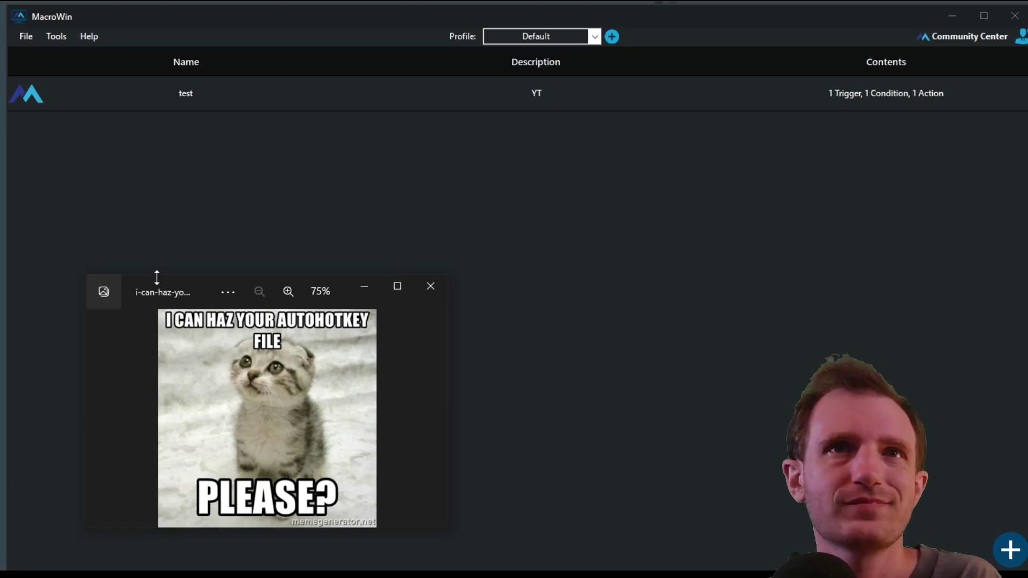
pyautogui.moveTo(184, 285); pyautogui.dragTo(57, 321)
pyautogui.hotkey('alt', 'F4')
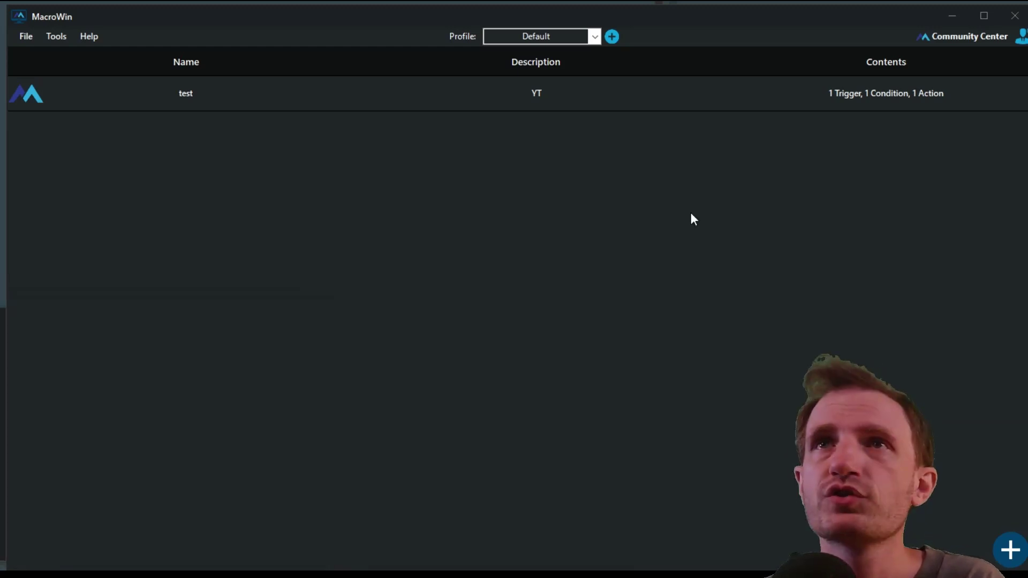
# - Open the test macro for editing and remove its Pixel Search condition
pyautogui.doubleClick(546, 91)
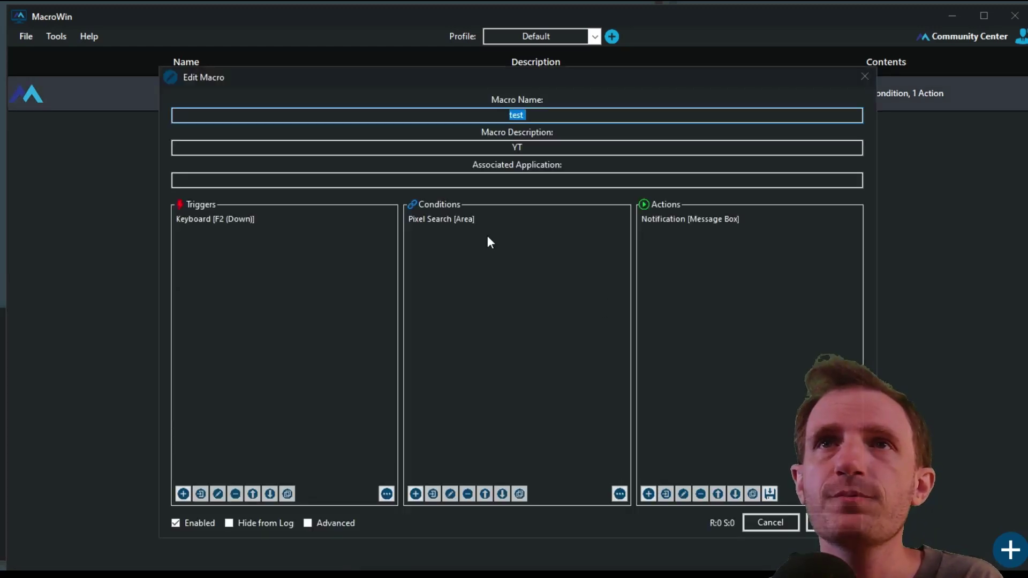
pyautogui.click(462, 220)
pyautogui.click(467, 494)
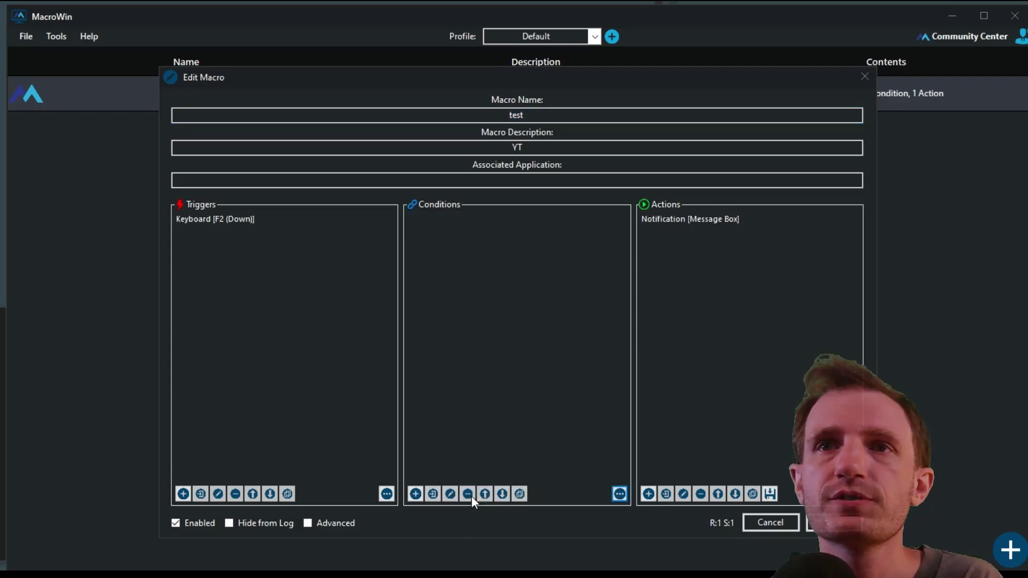
# - Add an OCR condition to the test macro
pyautogui.click(415, 494)
pyautogui.click(631, 298)
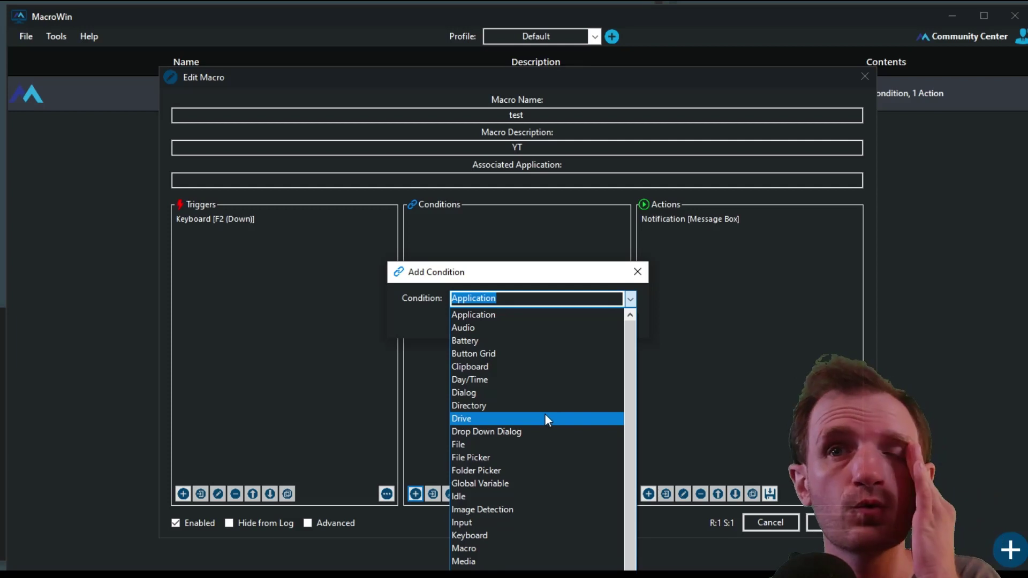
pyautogui.scroll(-2, 545, 415)
pyautogui.scroll(-1, 546, 415)
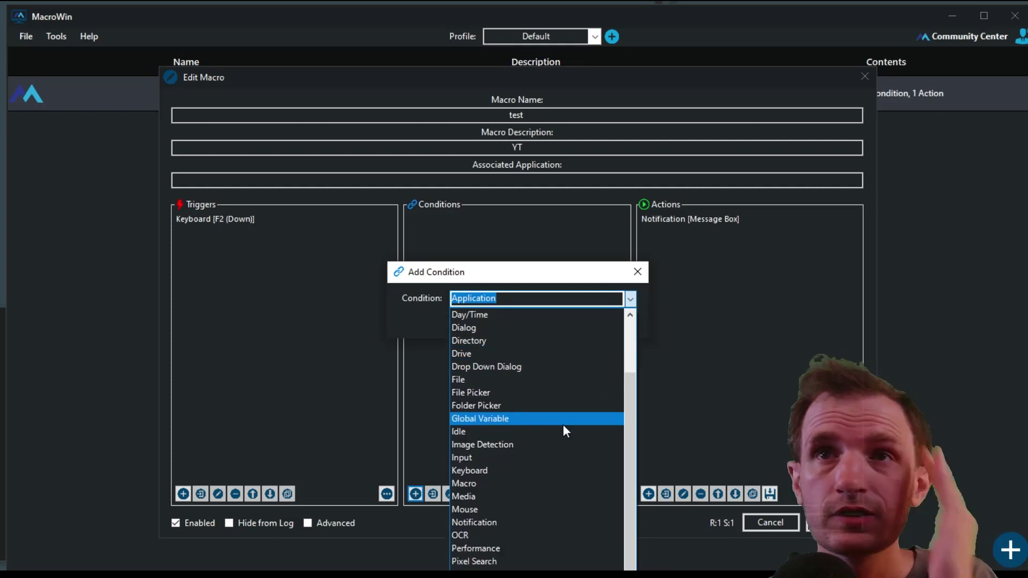
pyautogui.click(479, 534)
pyautogui.click(618, 322)
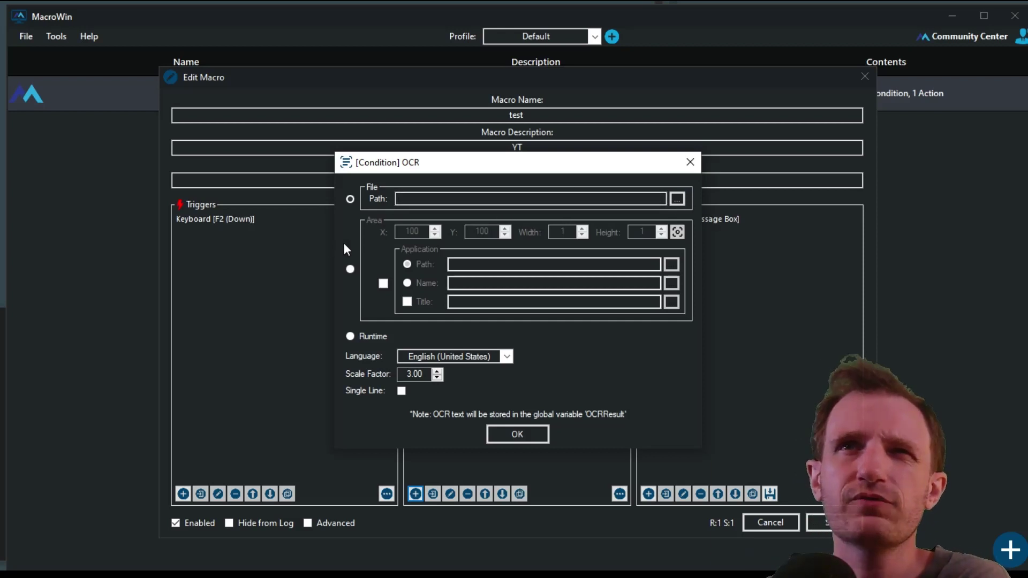
# - Limit the OCR to a screen area at X 189, Y 535, about 398 by 336 pixels, keep English (United States) and save the macro
pyautogui.click(350, 271)
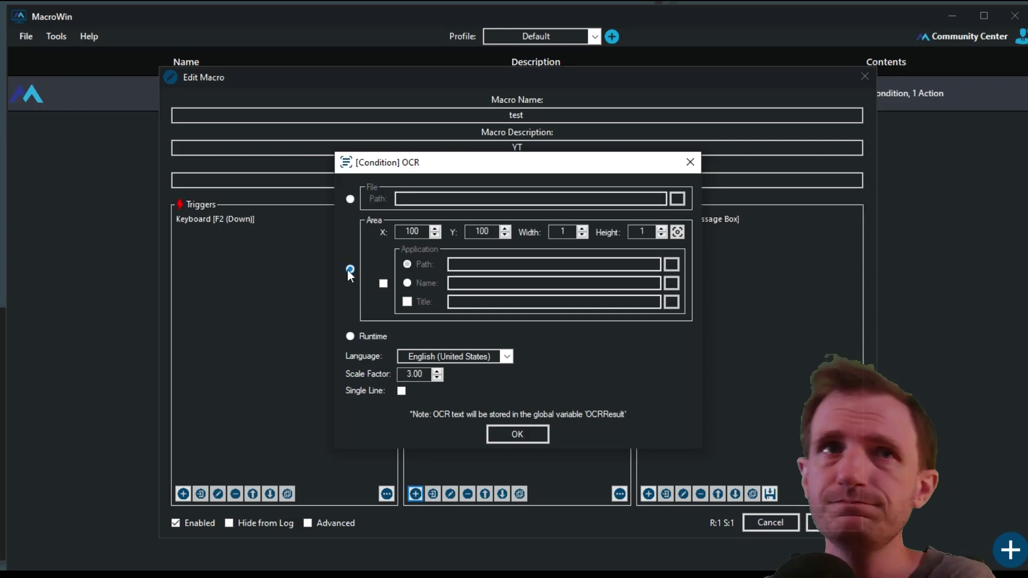
pyautogui.click(678, 234)
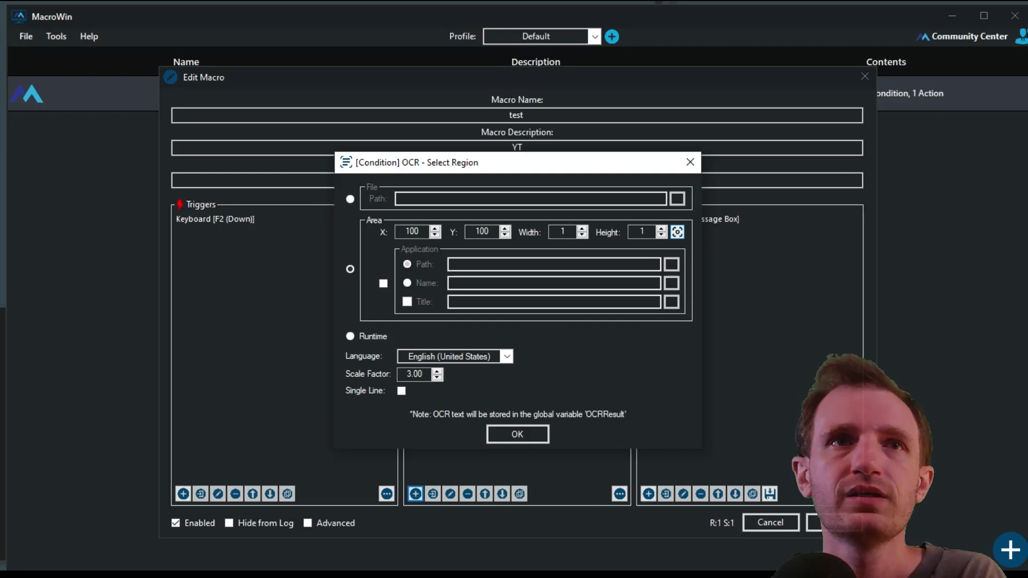
pyautogui.moveTo(2, 314); pyautogui.dragTo(248, 556)
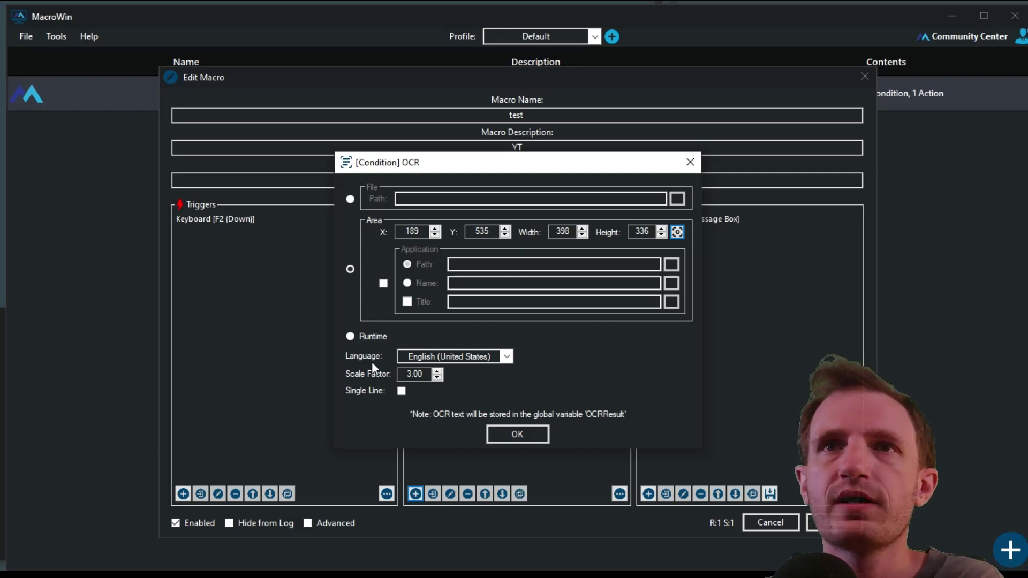
pyautogui.click(471, 358)
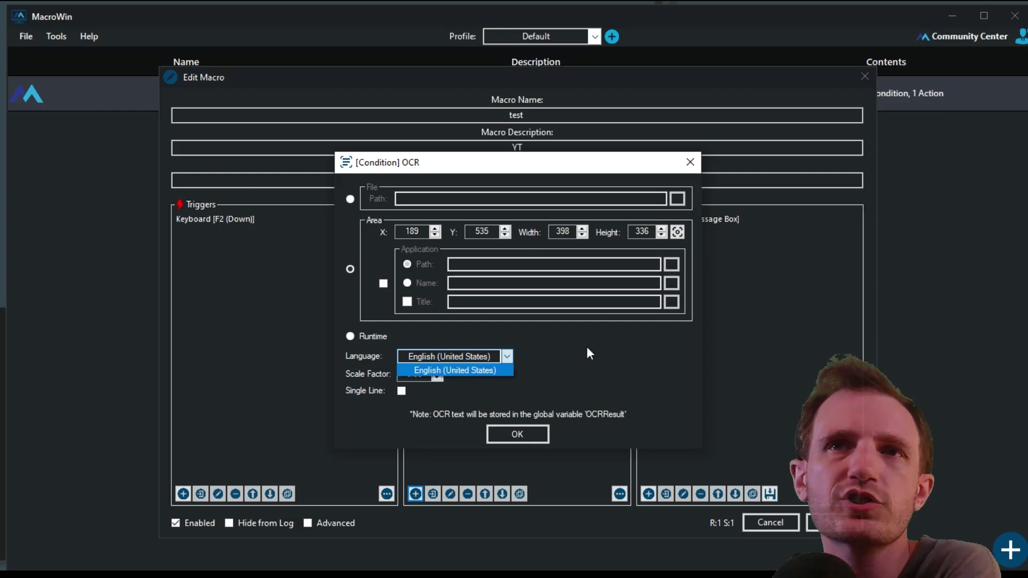
pyautogui.click(471, 400)
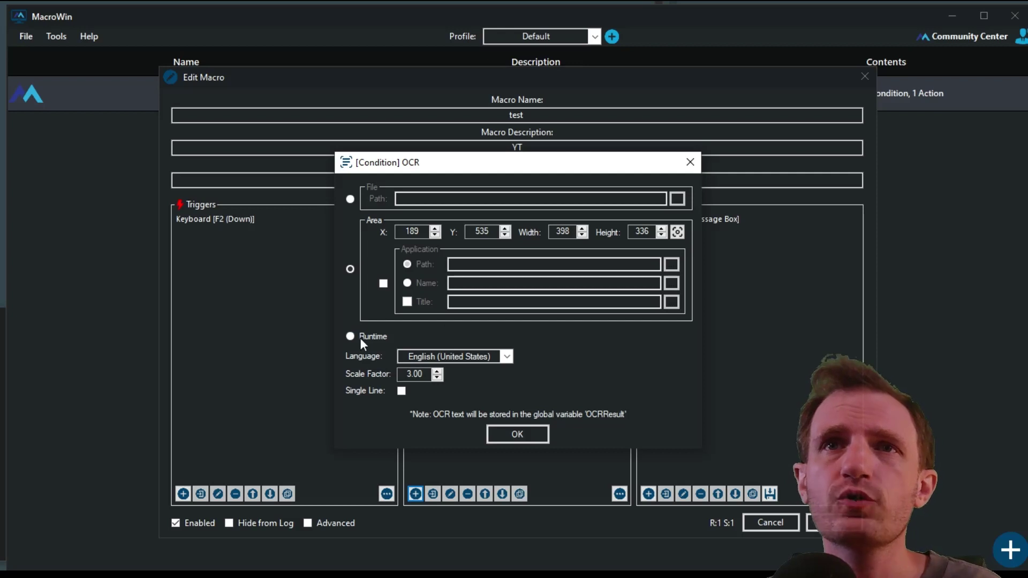
pyautogui.click(517, 433)
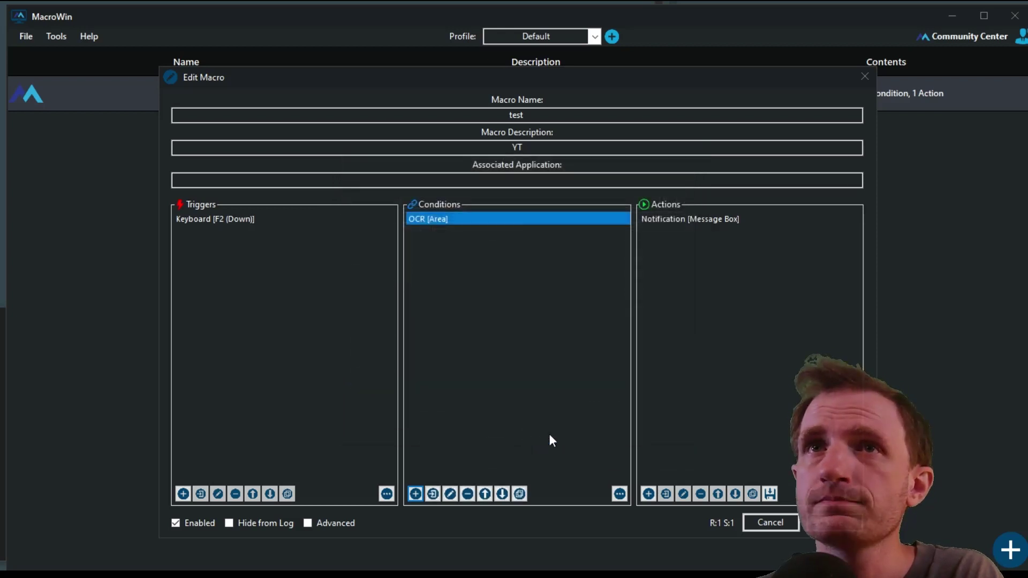
pyautogui.click(833, 522)
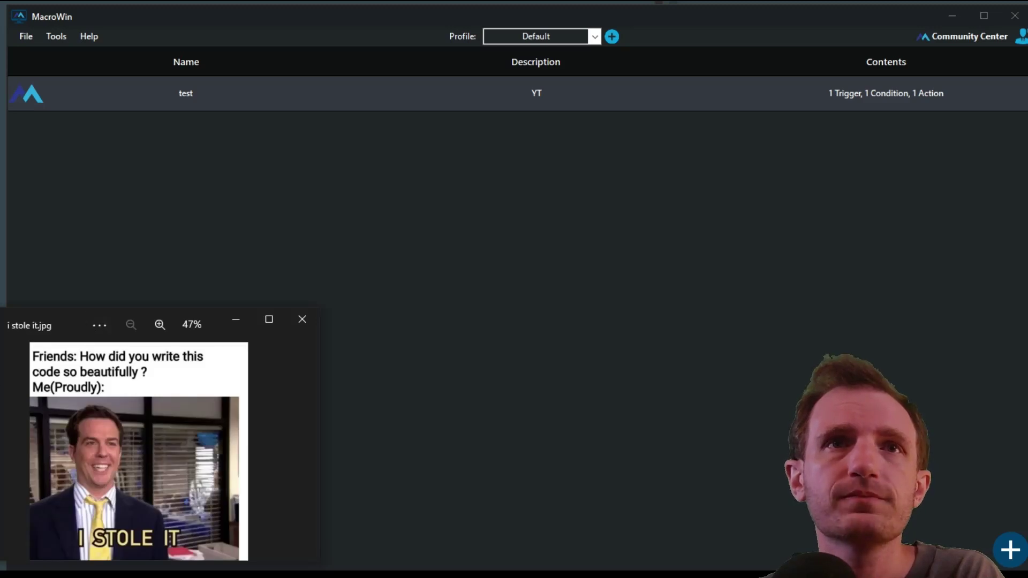
# - Show the kitten meme in the image viewer and reopen the test macro for editing
pyautogui.click(305, 444)
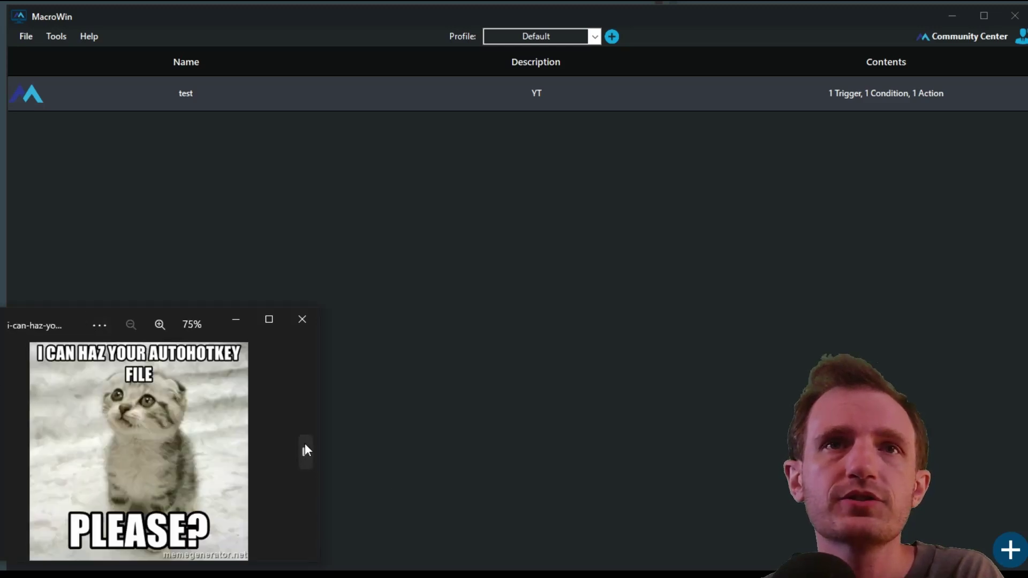
pyautogui.click(553, 389)
pyautogui.doubleClick(740, 105)
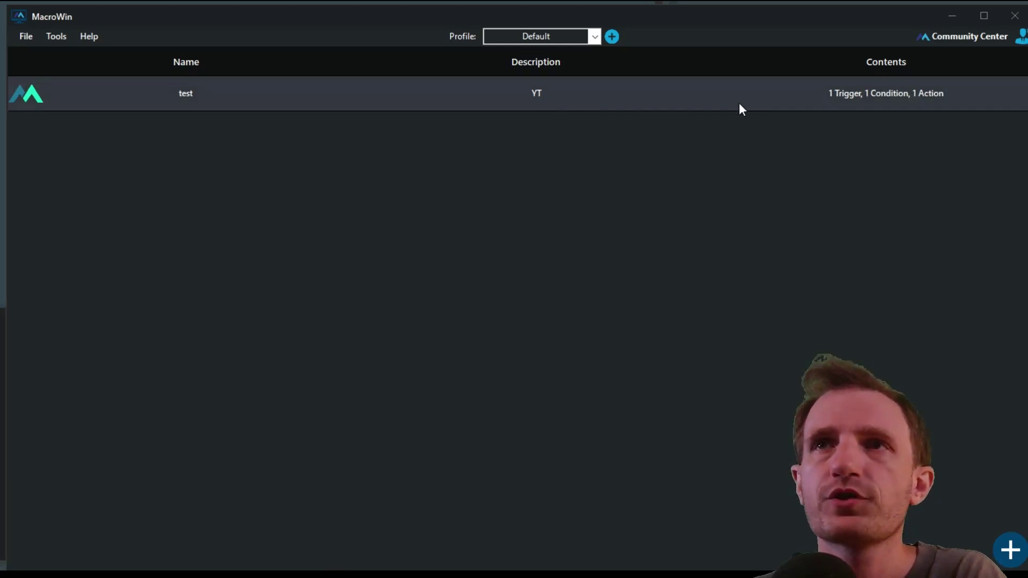
# - Review the message box action and check in the OCR condition which global variable stores the recognized text
pyautogui.doubleClick(699, 219)
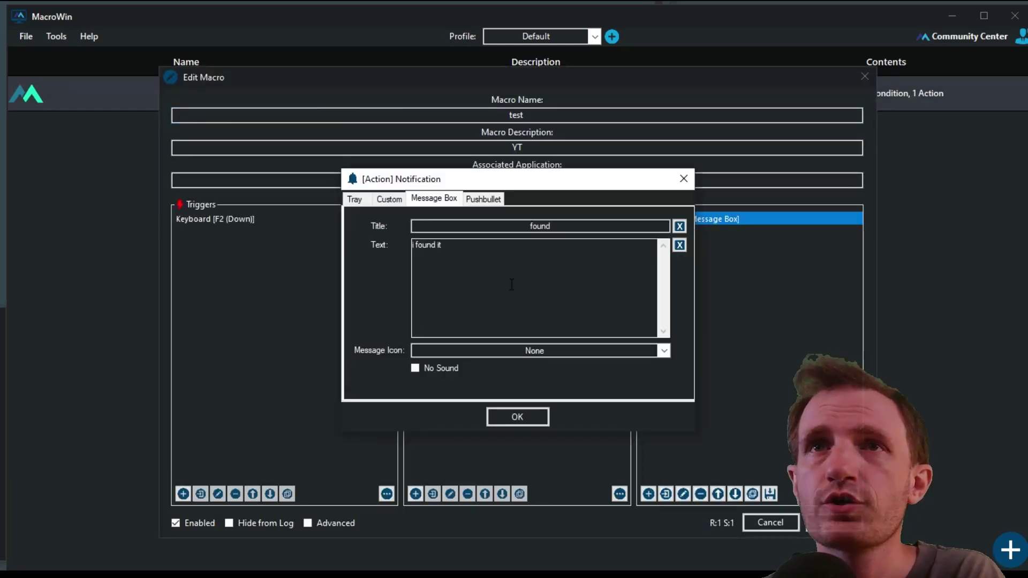
pyautogui.click(684, 179)
pyautogui.doubleClick(426, 218)
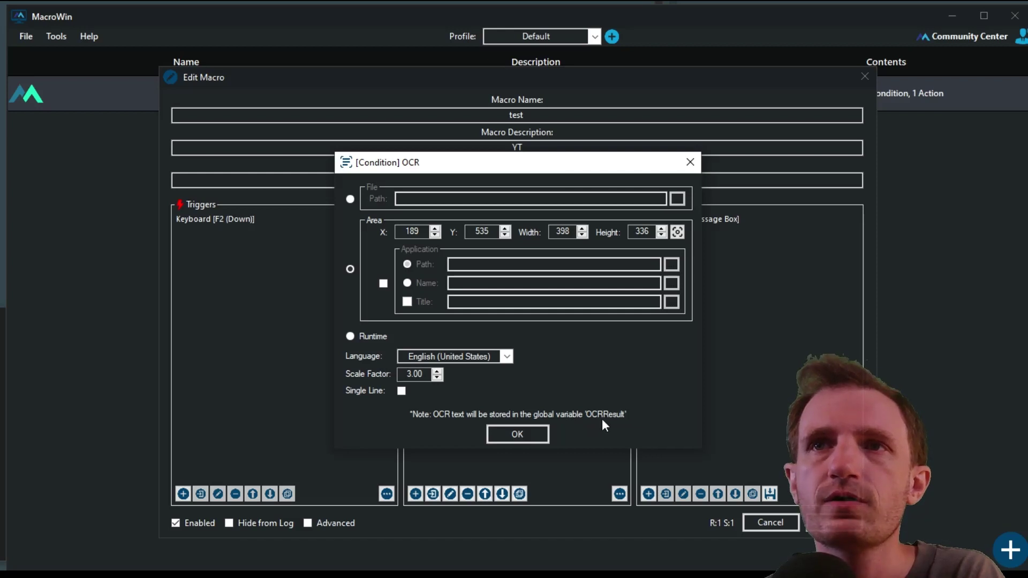
pyautogui.click(540, 438)
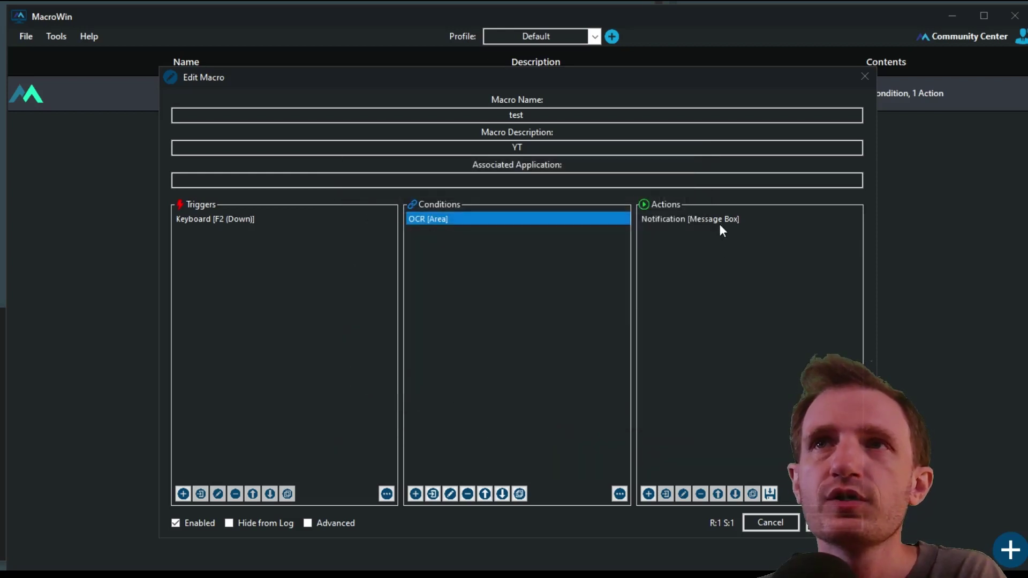
# - Replace the text of the test macro's message box action with the variable ${OCRResult}
pyautogui.doubleClick(719, 222)
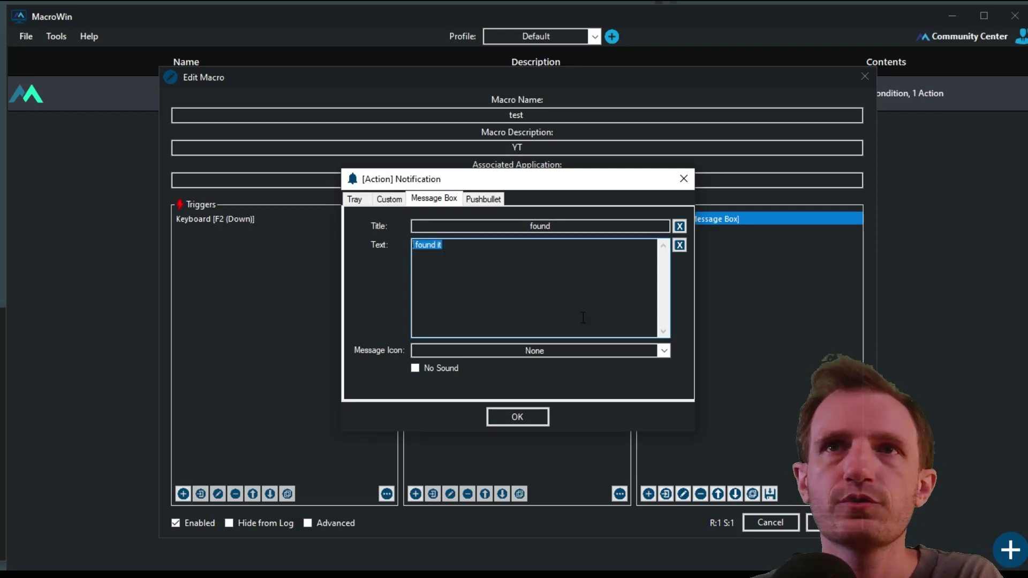
pyautogui.write('$')
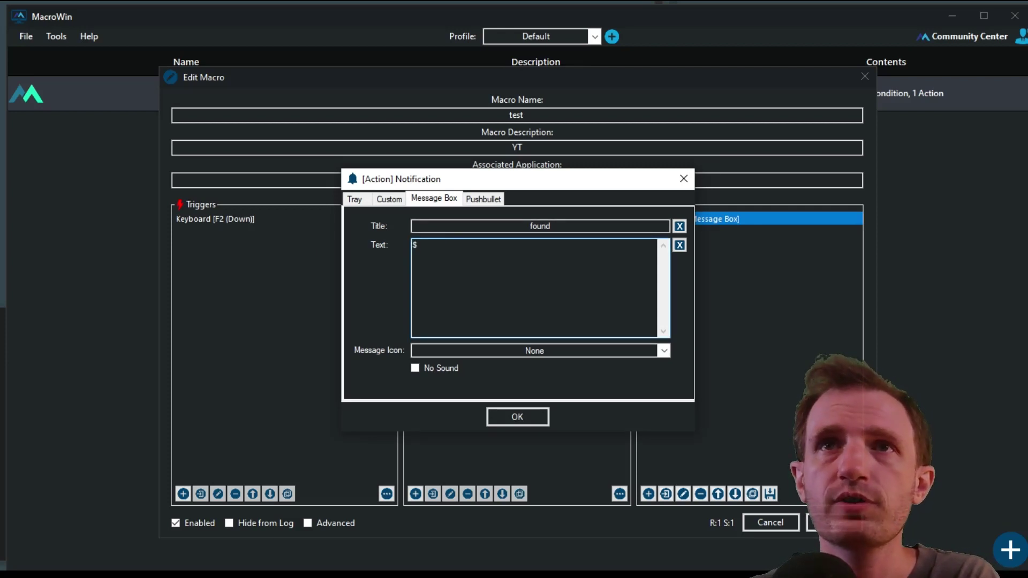
pyautogui.write('{')
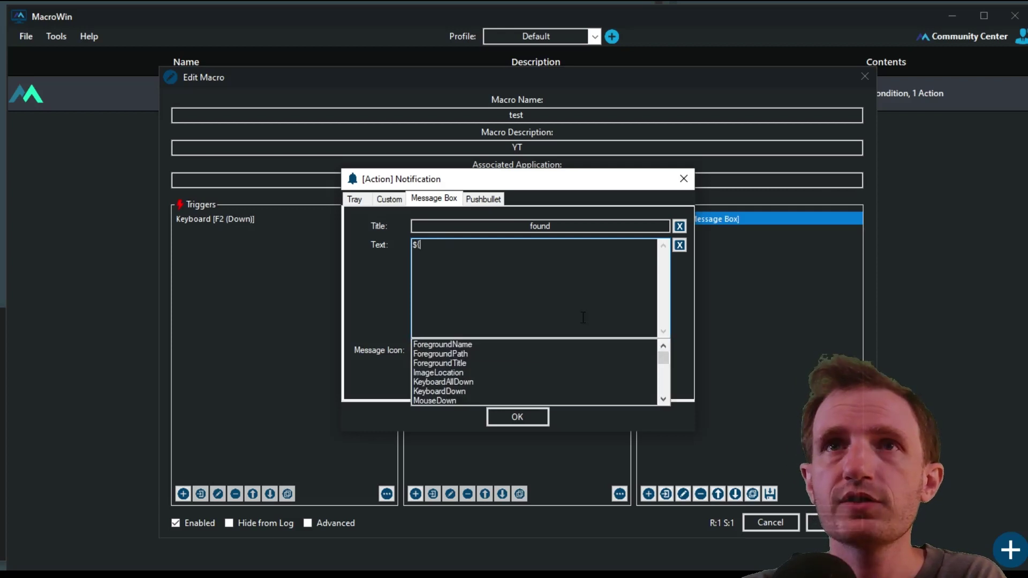
pyautogui.write('OCRR')
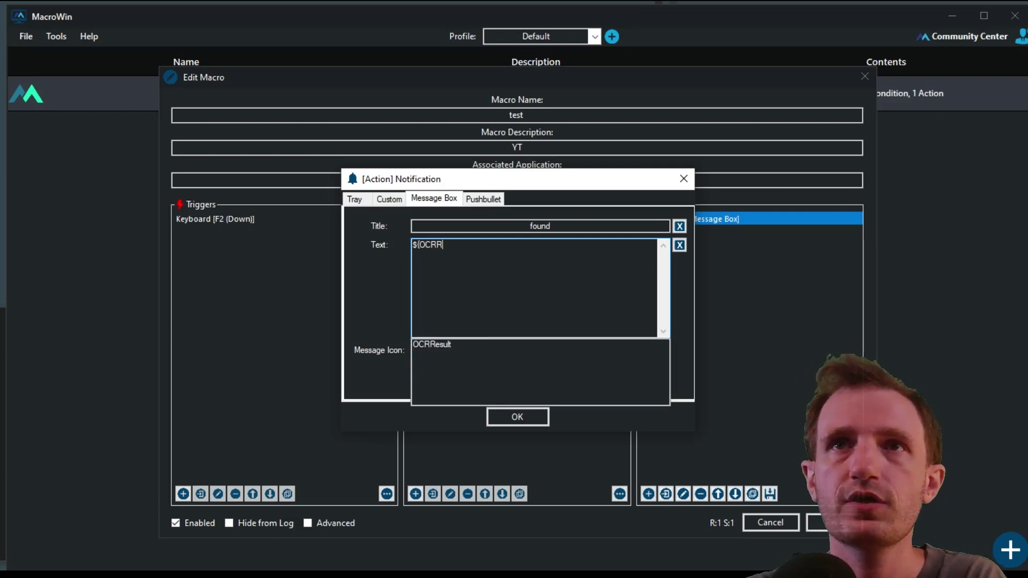
pyautogui.write('e')
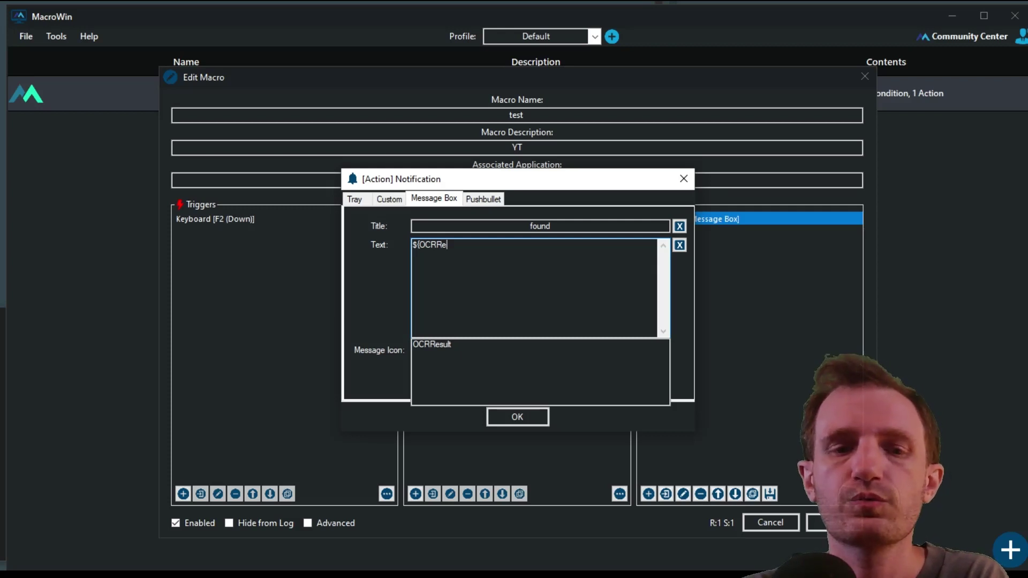
pyautogui.write('sult')
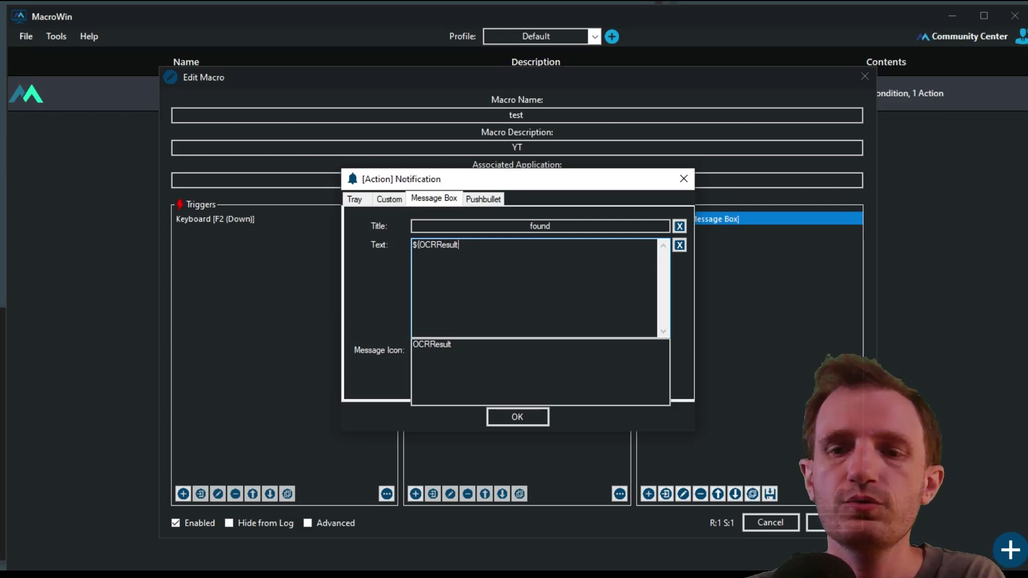
pyautogui.write('}')
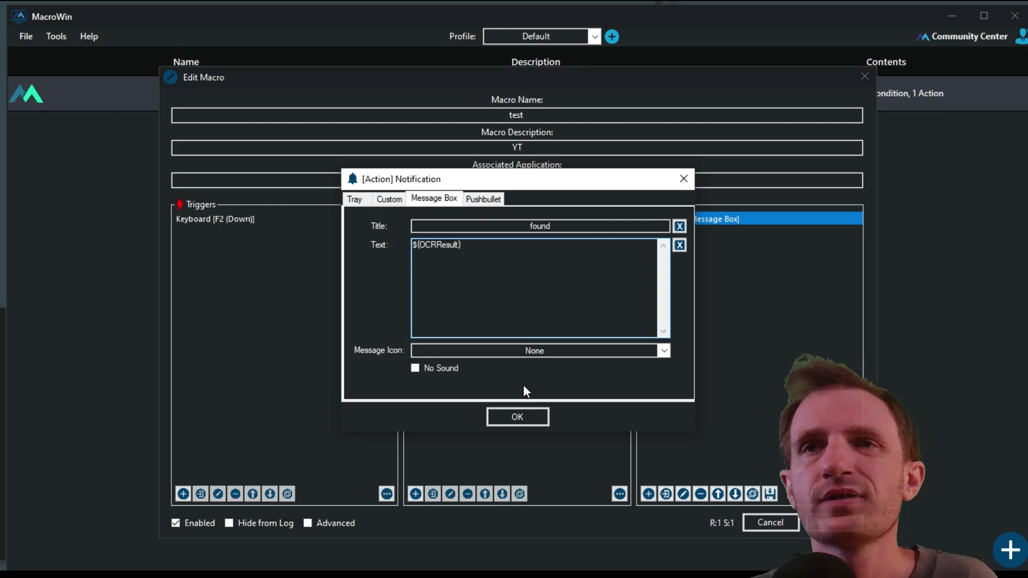
# - Give the message box a warning icon, accept the notification action and save the macro
pyautogui.click(538, 351)
pyautogui.press('Escape')
pyautogui.press('Down')
pyautogui.press('Down')
pyautogui.press('Down')
pyautogui.click(528, 413)
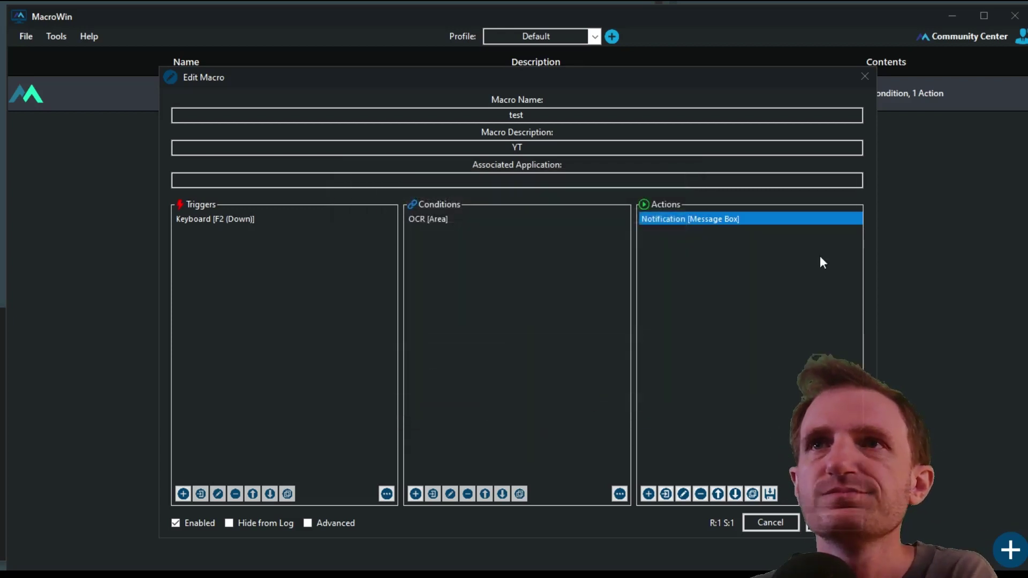
pyautogui.click(834, 523)
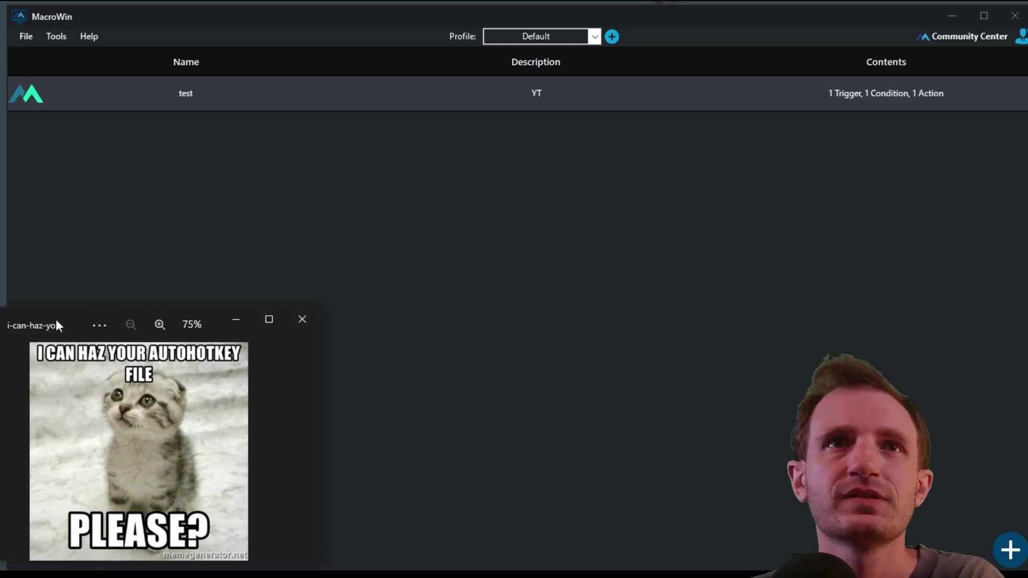
# - Shift the kitten meme window slightly, reopen the test macro and check the capture area of its OCR condition
pyautogui.moveTo(56, 320); pyautogui.dragTo(63, 319)
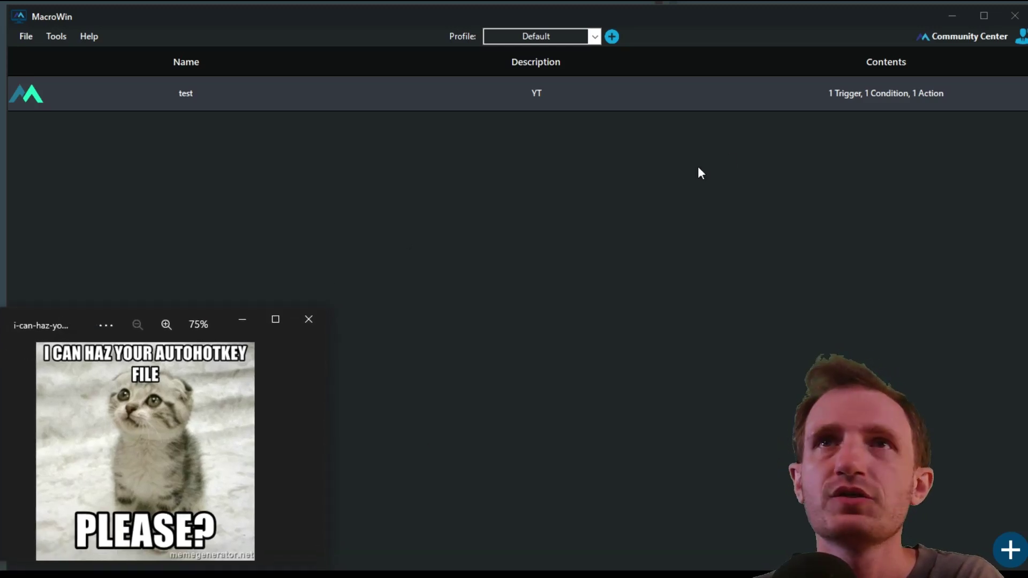
pyautogui.click(583, 241)
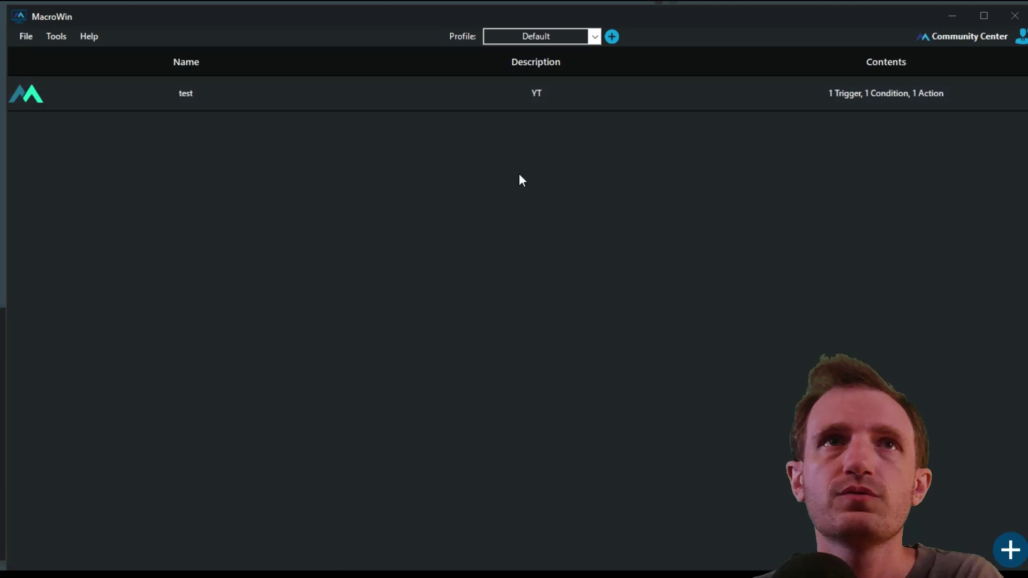
pyautogui.doubleClick(508, 92)
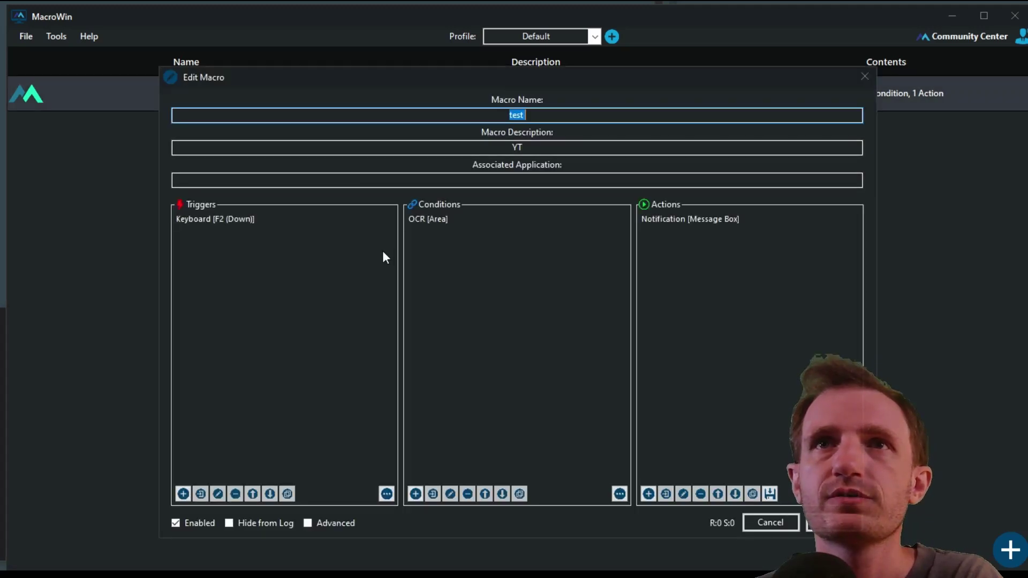
pyautogui.doubleClick(445, 221)
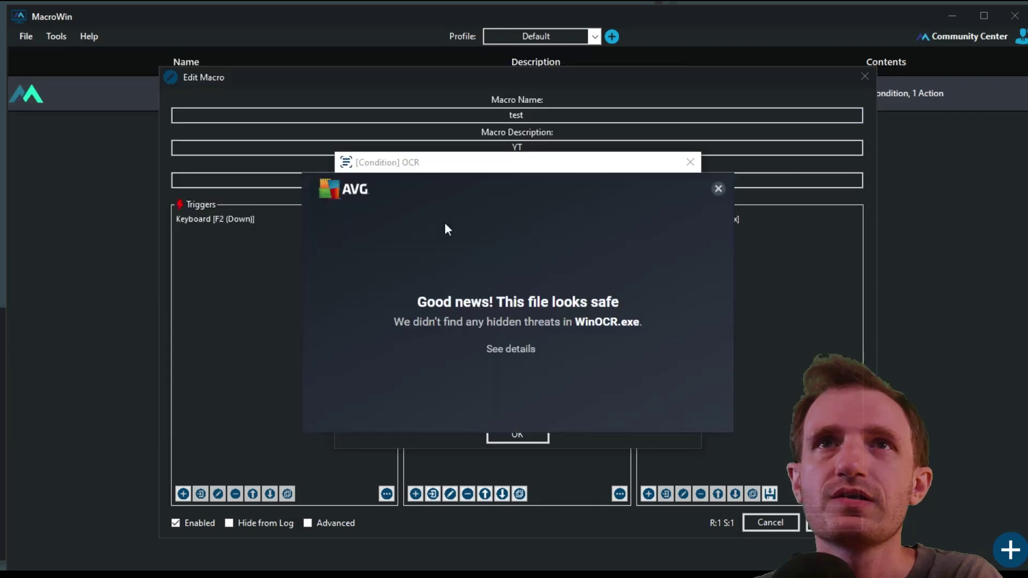
pyautogui.click(719, 188)
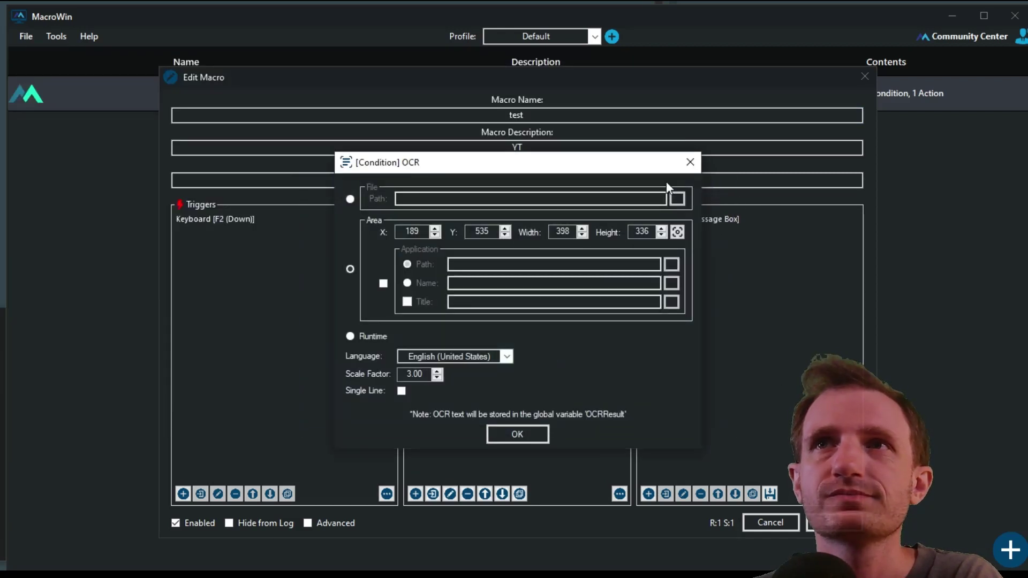
pyautogui.click(690, 162)
# - Trigger the F2 macro over the open editor and again over the kitten meme, comparing the recognized text with the image
pyautogui.press('F2')
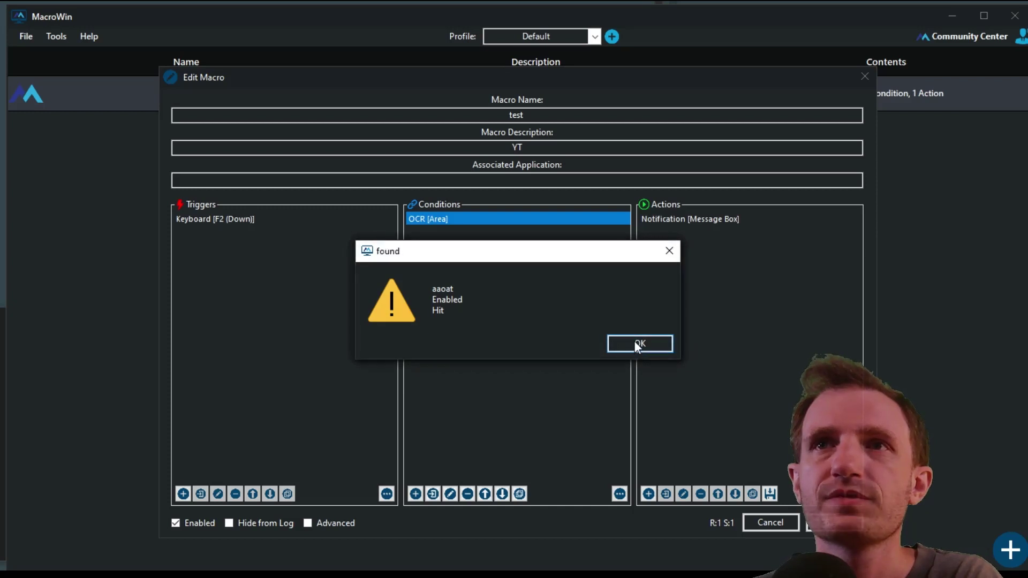
pyautogui.click(637, 344)
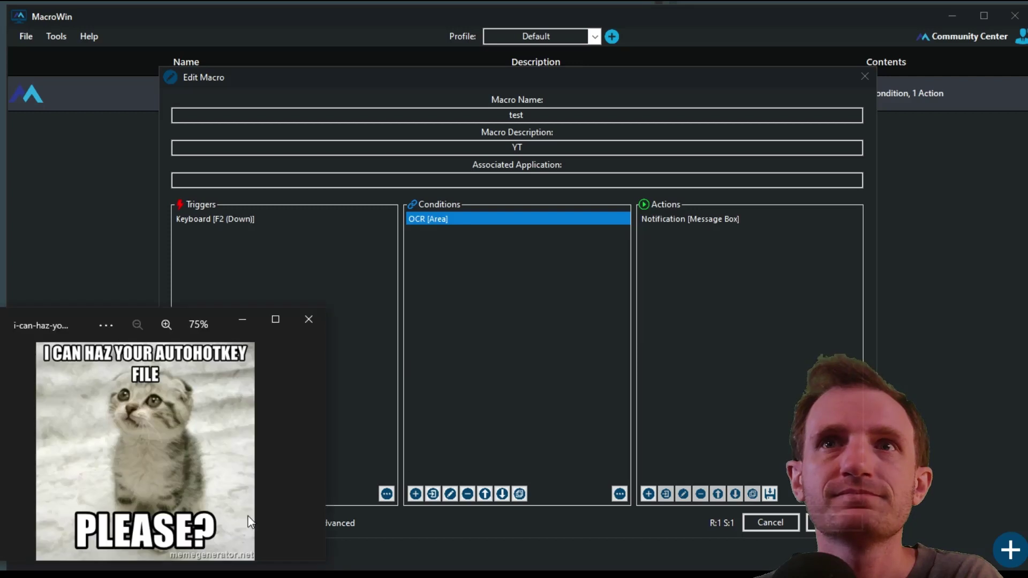
pyautogui.click(771, 522)
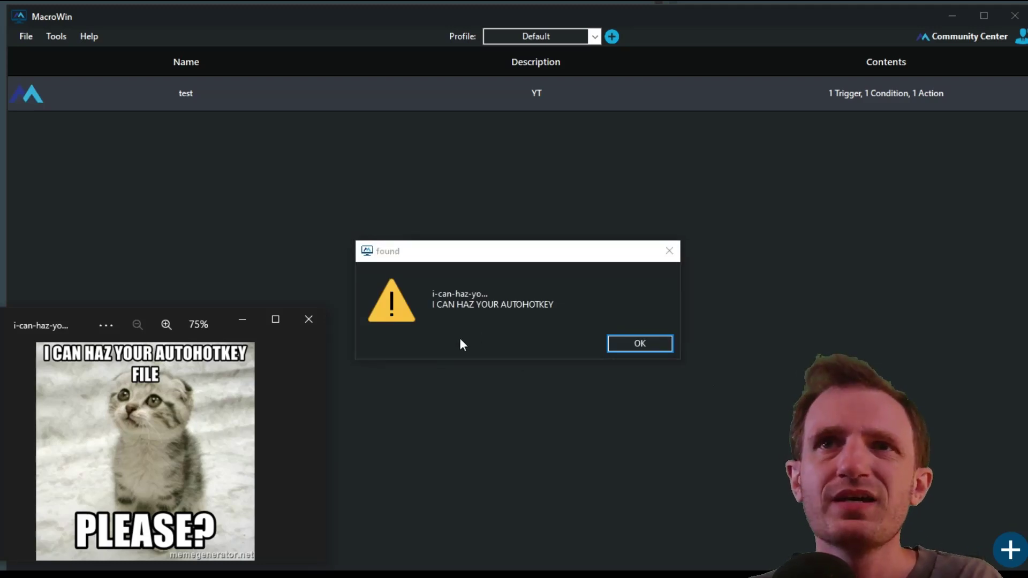
pyautogui.click(435, 321)
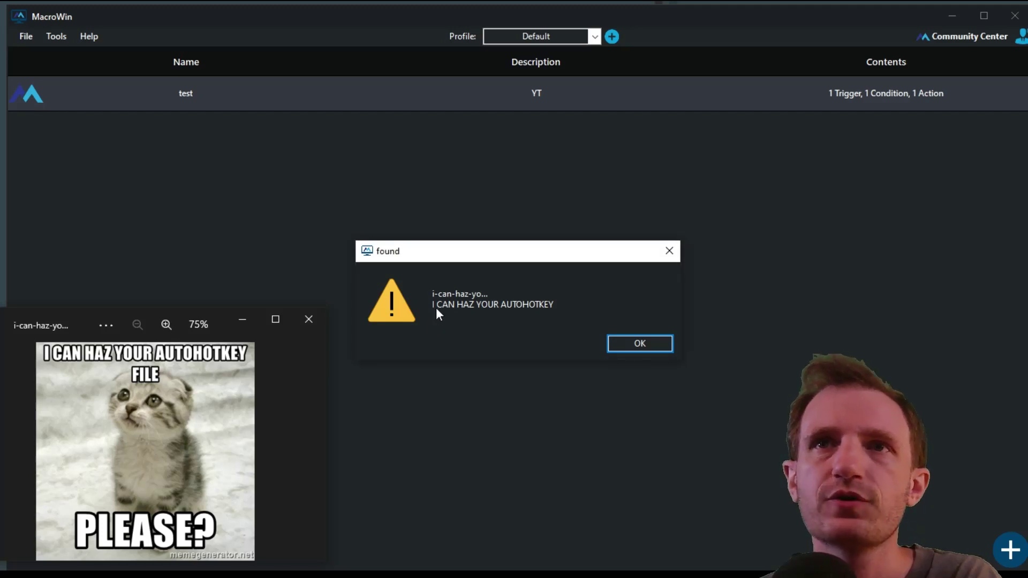
pyautogui.click(61, 361)
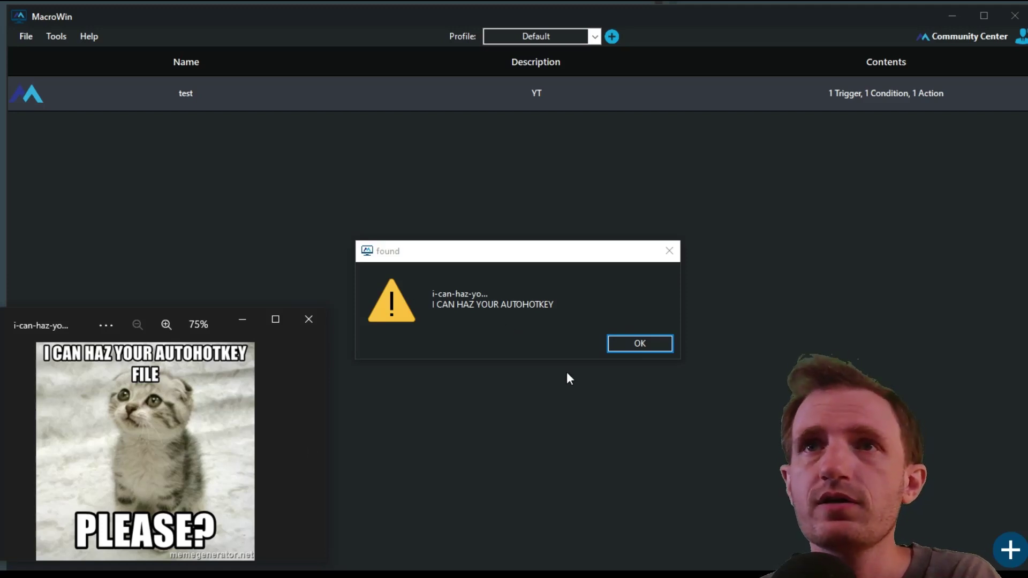
pyautogui.press('Return')
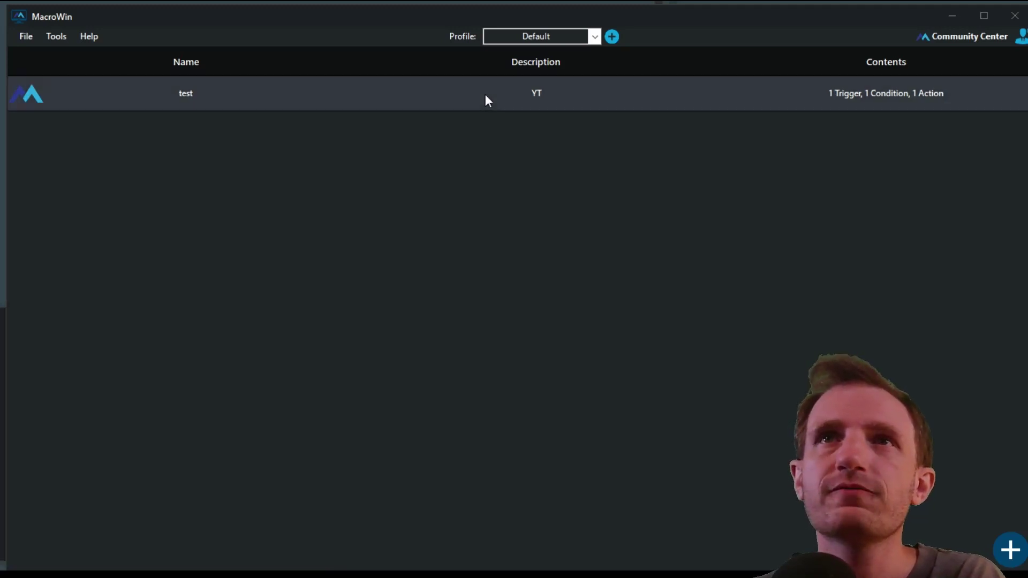
# - Switch the test macro's OCR condition from a fixed area to Runtime and save the macro
pyautogui.doubleClick(485, 94)
pyautogui.click(446, 219)
pyautogui.doubleClick(445, 219)
pyautogui.click(371, 339)
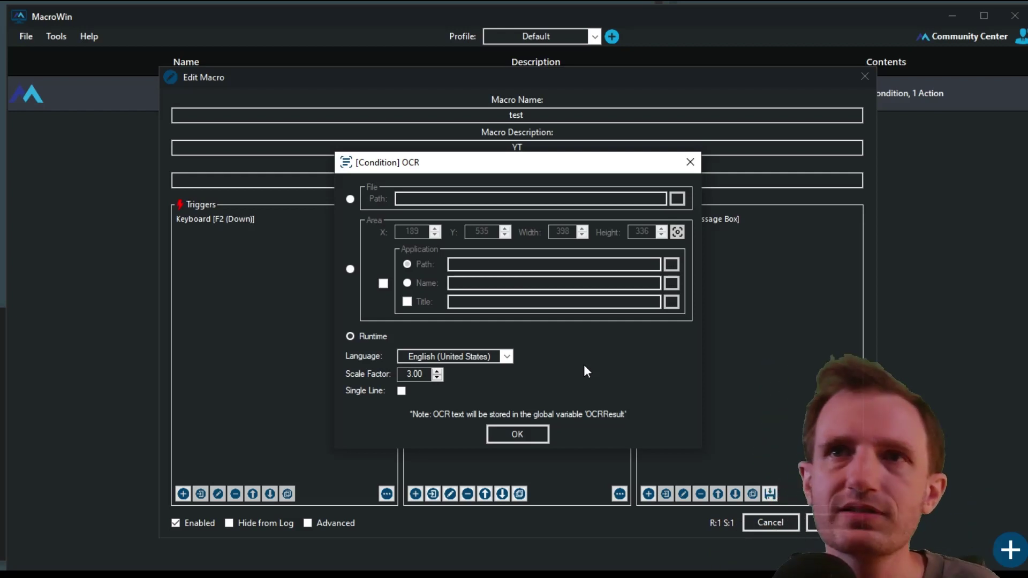
pyautogui.click(537, 440)
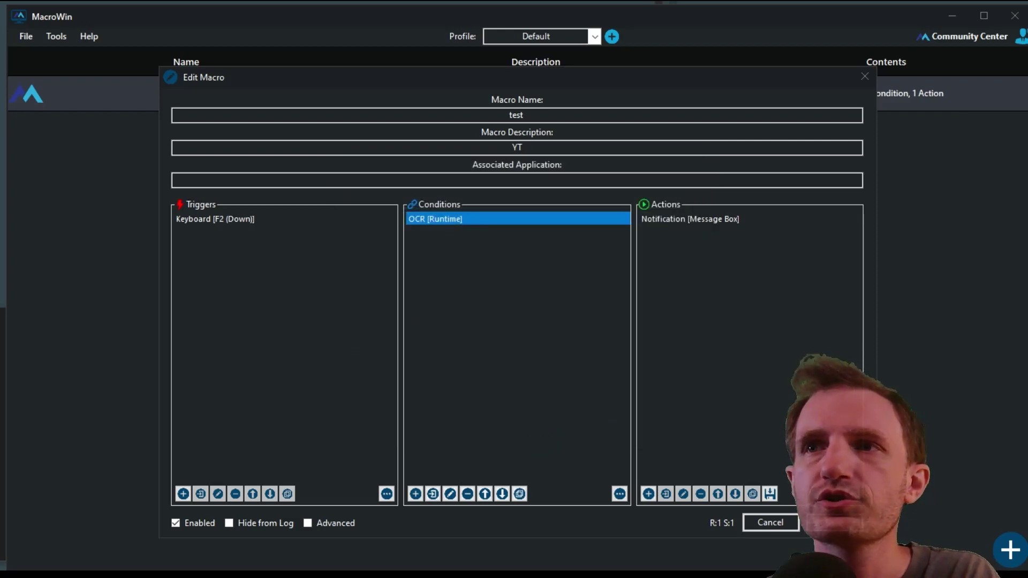
pyautogui.press('Return')
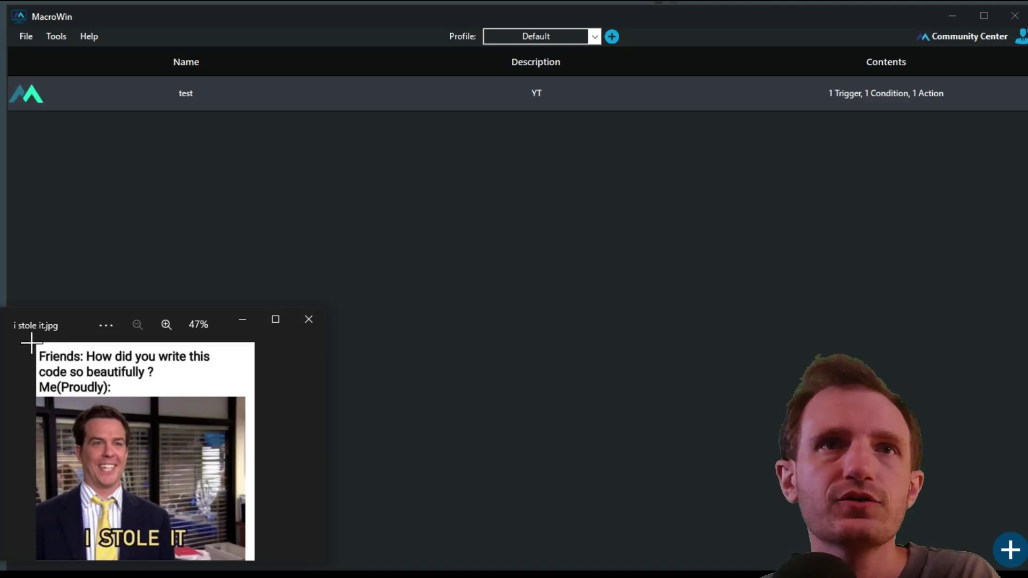
# - Test the runtime OCR on the caption of i stole it.jpg, repeat it with the image window moved, and close the image
pyautogui.moveTo(31, 343); pyautogui.dragTo(260, 412)
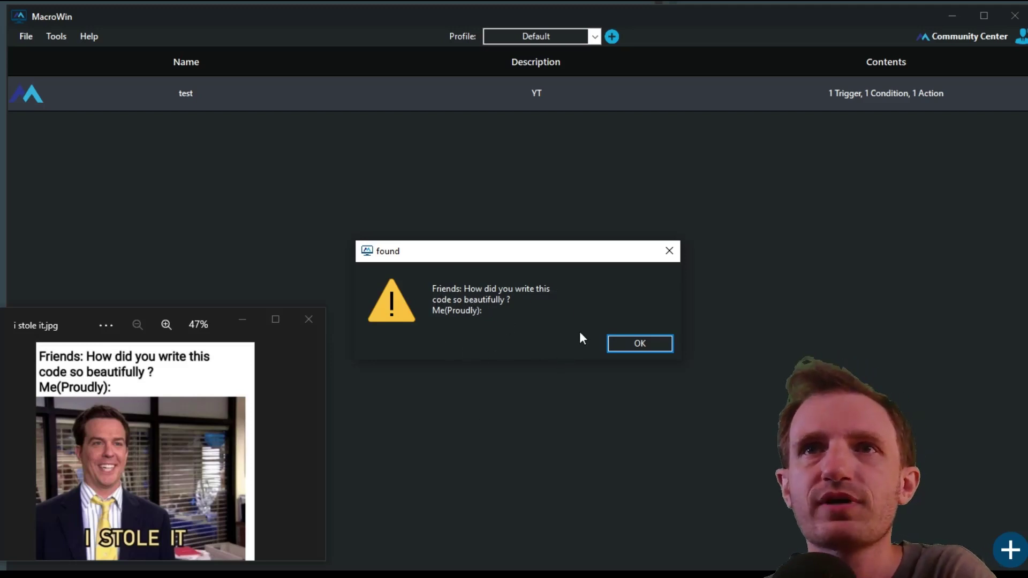
pyautogui.click(650, 341)
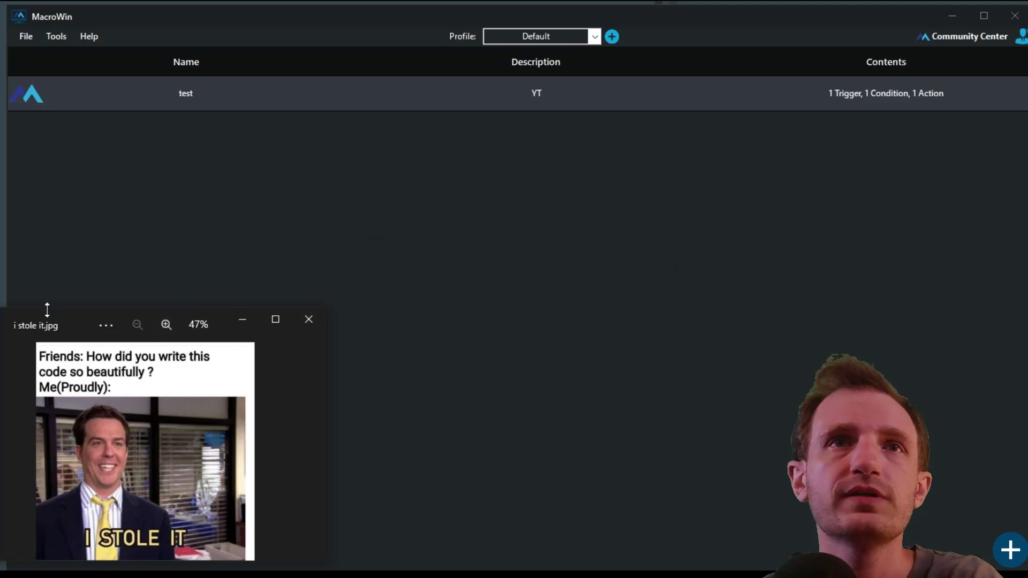
pyautogui.moveTo(66, 321); pyautogui.dragTo(658, 147)
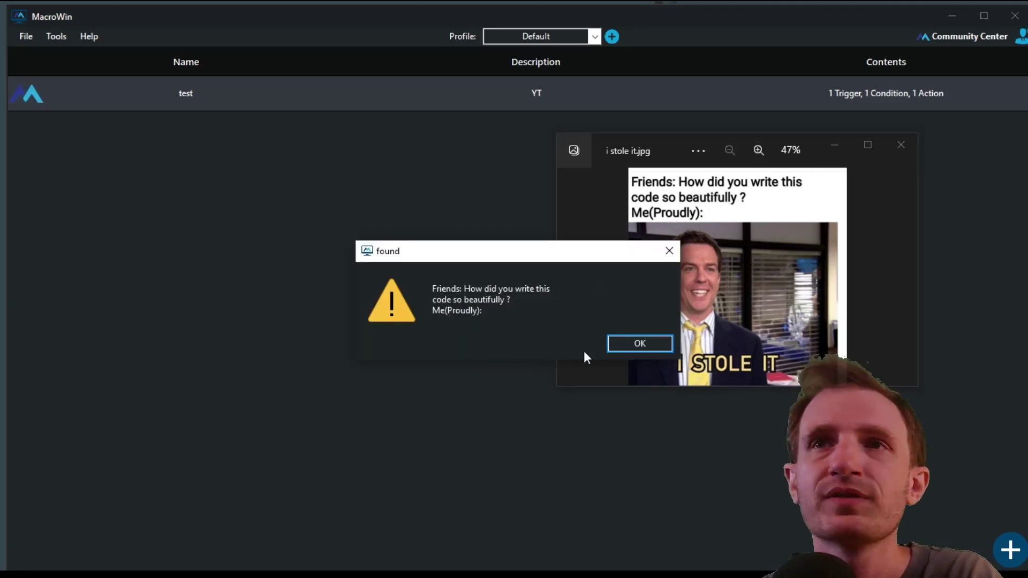
pyautogui.click(640, 343)
pyautogui.click(905, 148)
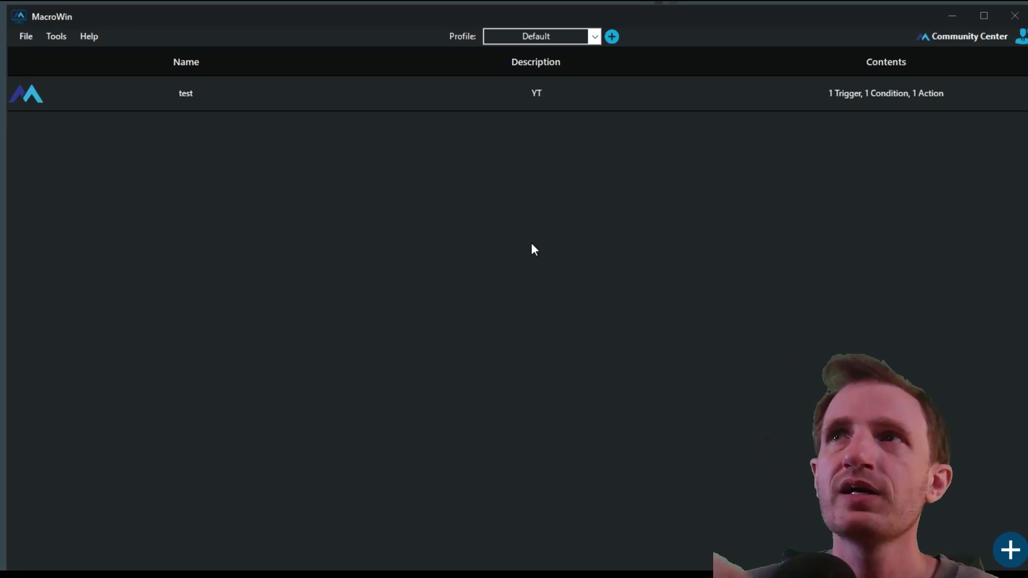
# - Browse the shared macros in the Community Center, sorted by downloads, and close the list
pyautogui.click(943, 37)
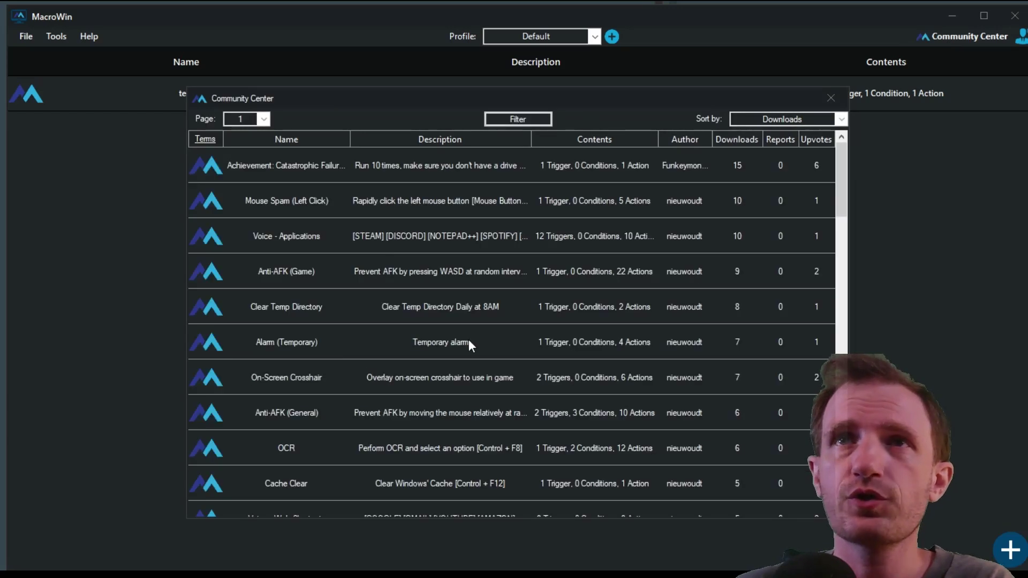
pyautogui.scroll(-10, 496, 429)
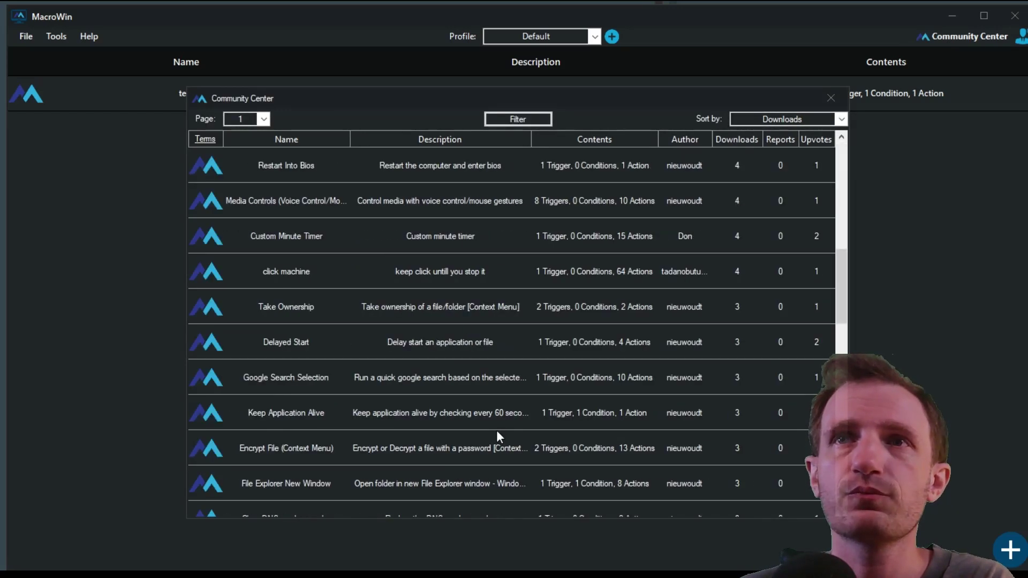
pyautogui.scroll(10, 521, 438)
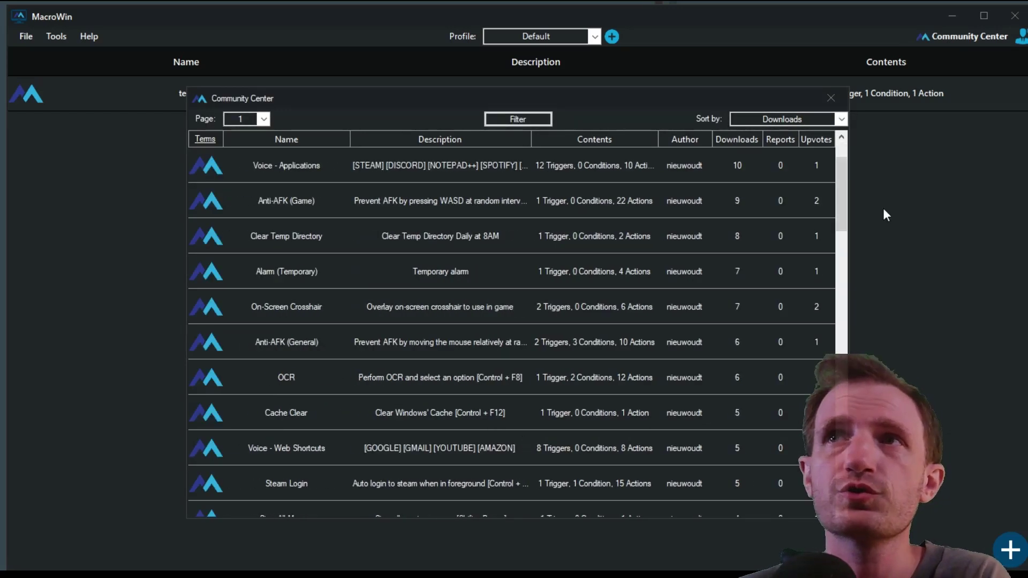
pyautogui.click(831, 98)
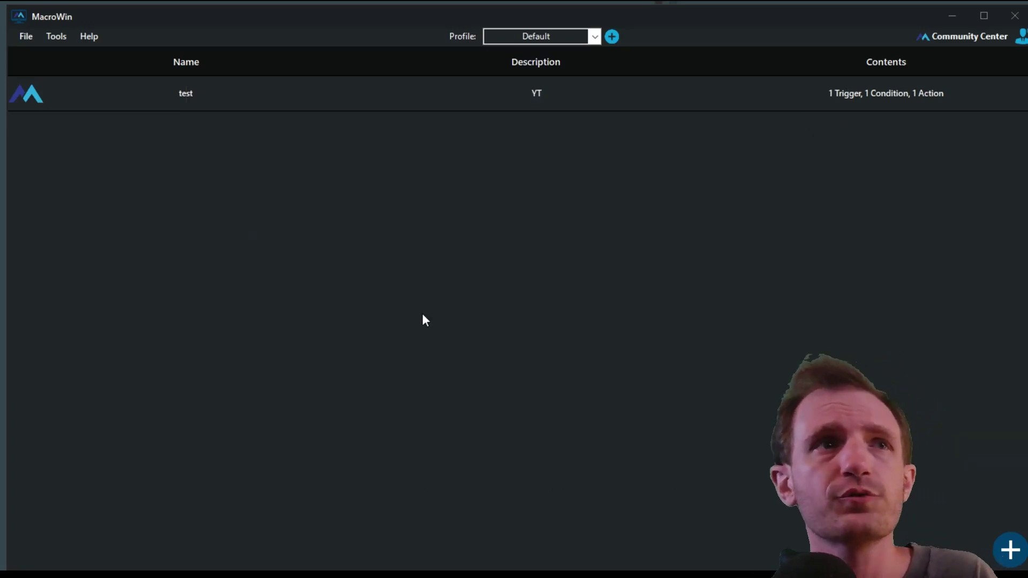